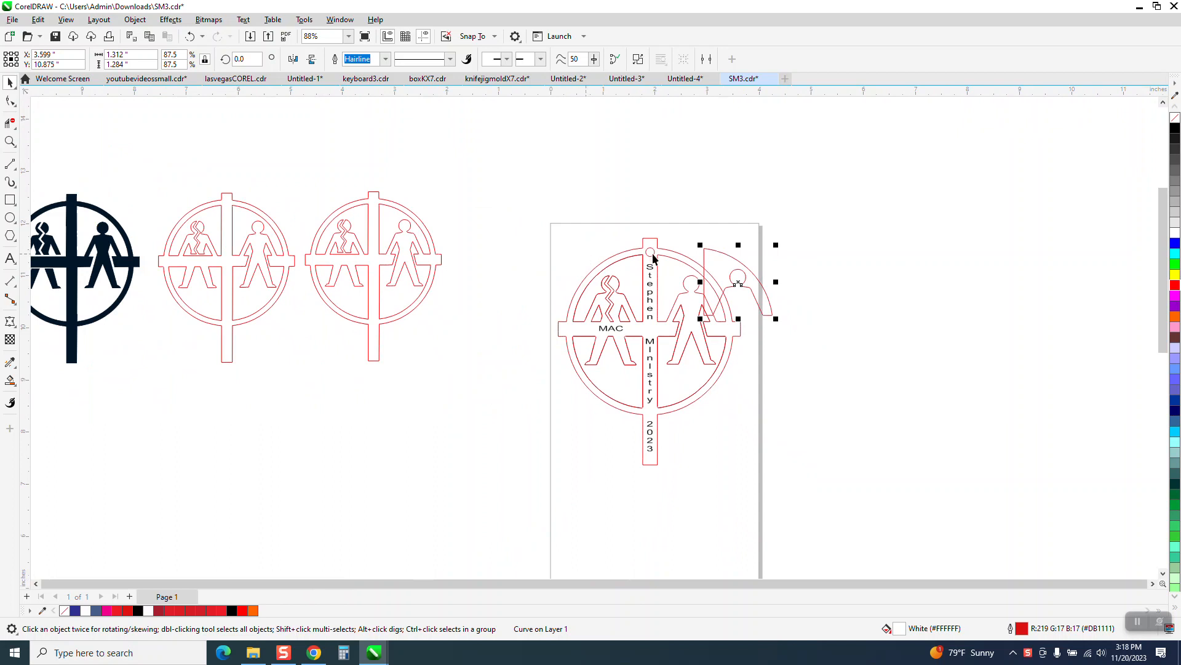
# Undo the last move of the ornament's upper-right quadrant curve and inspect the hole at the top of the cross.
pyautogui.click(192, 38)
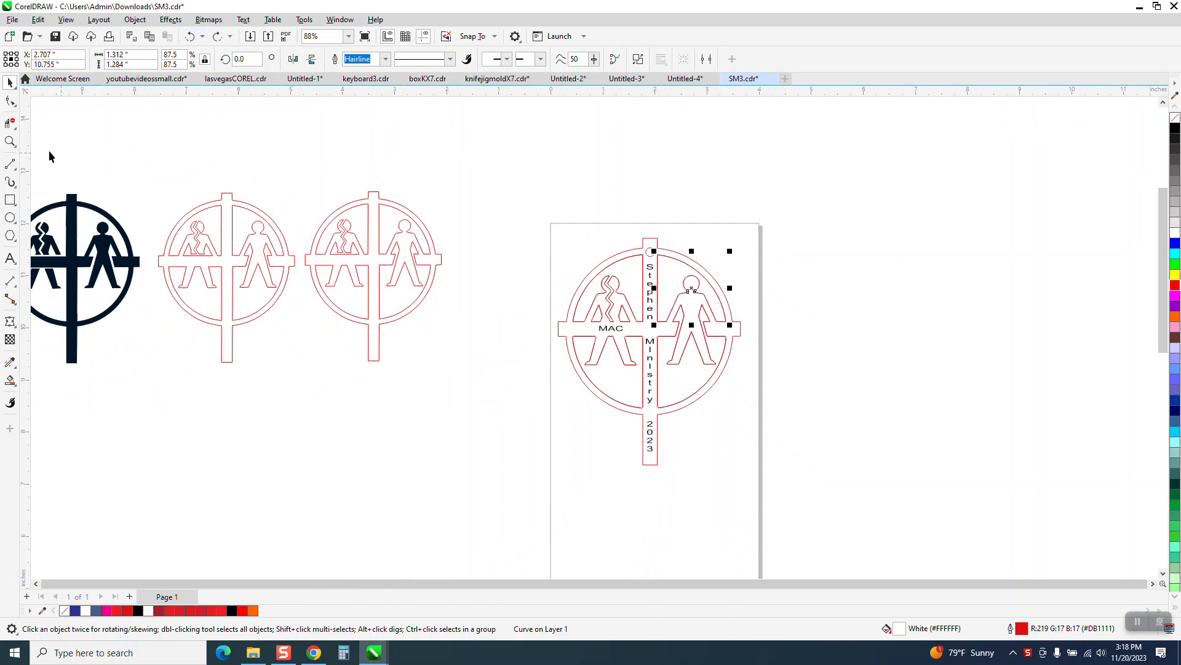
pyautogui.click(10, 142)
pyautogui.click(687, 269)
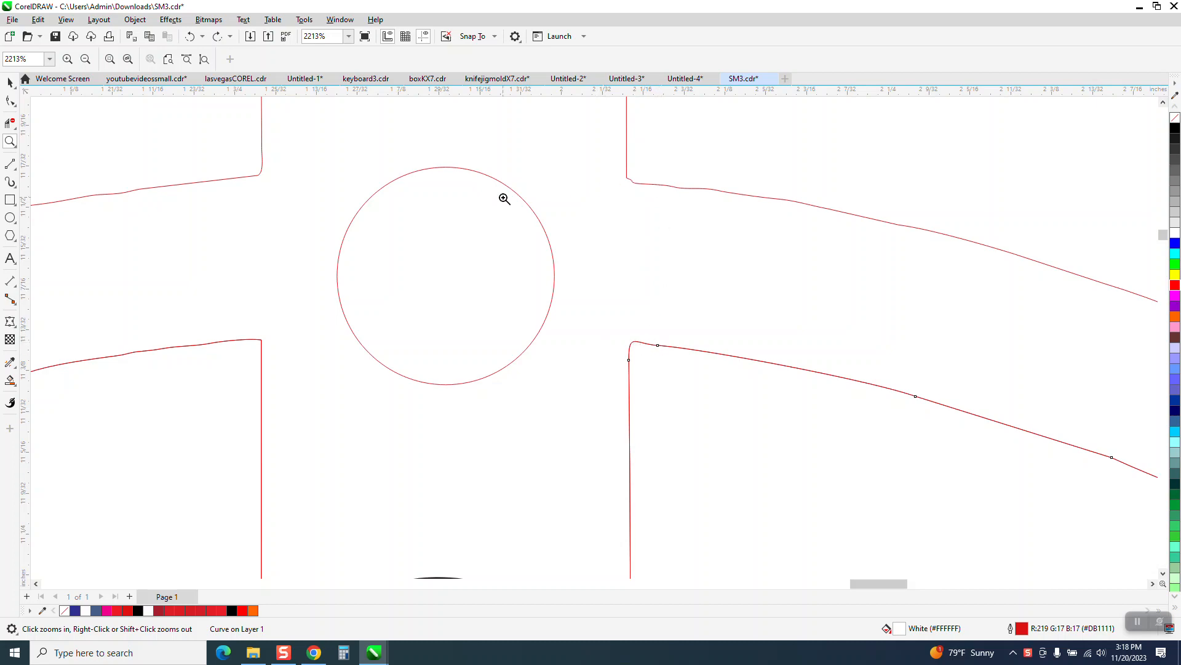
pyautogui.scroll(-5, 807, 262)
pyautogui.scroll(-4, 809, 272)
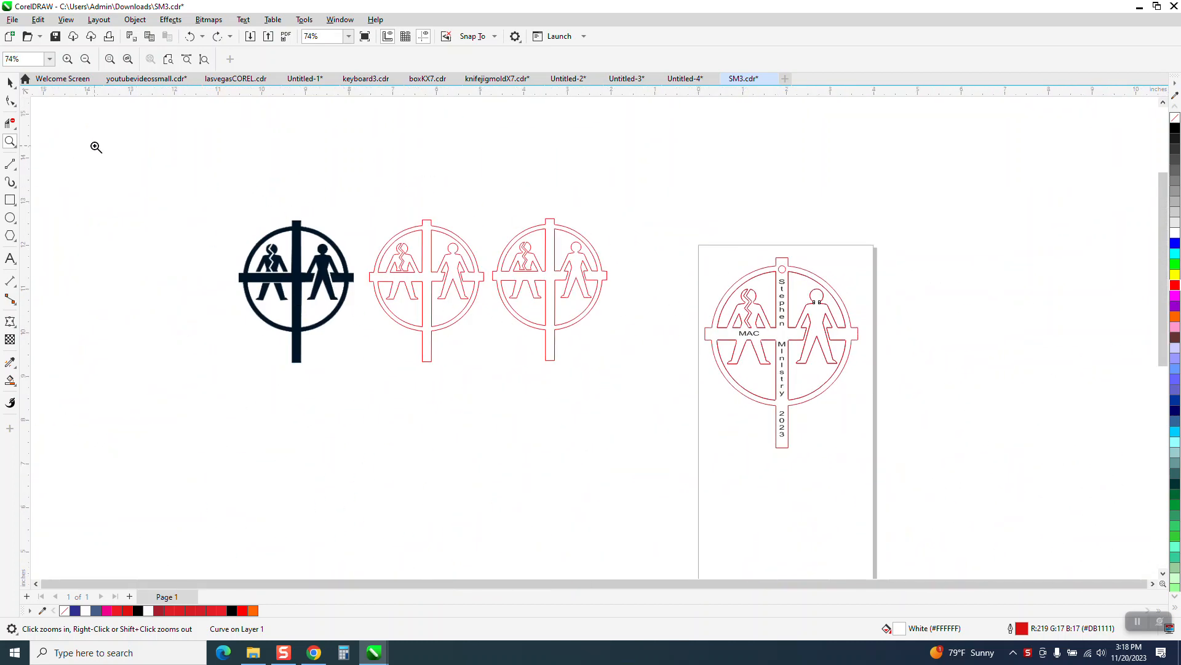
# Move the black logo bitmap farther left and place the two red traced copies above and to the right of the page.
pyautogui.click(10, 82)
pyautogui.moveTo(294, 250); pyautogui.dragTo(227, 247)
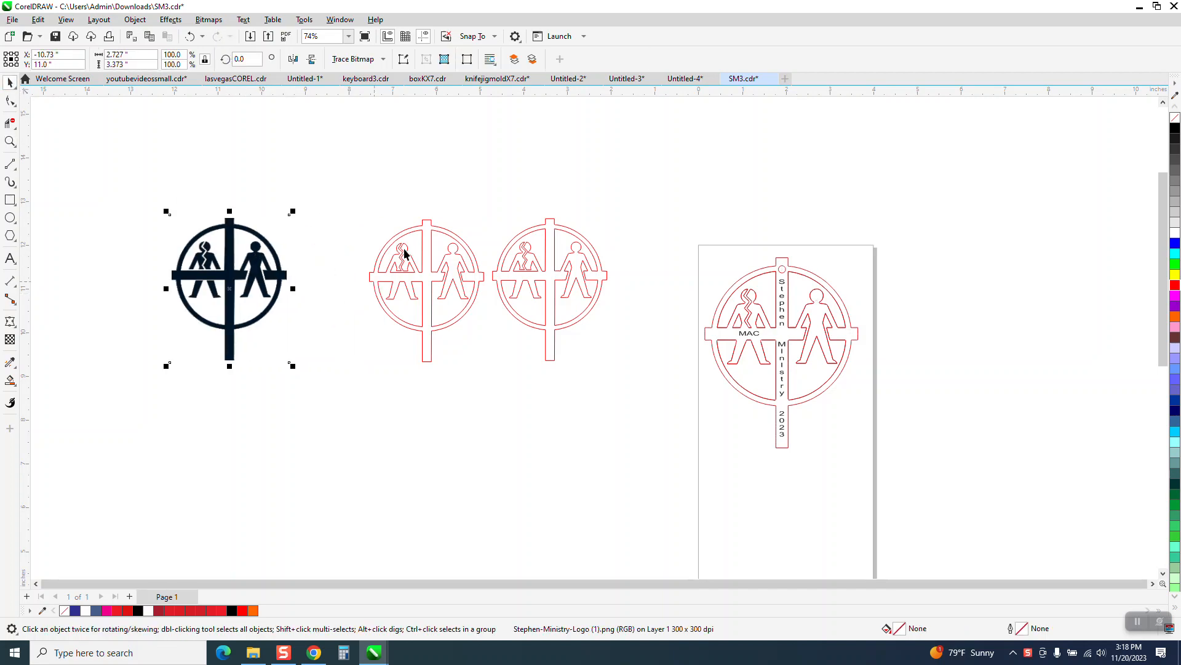
pyautogui.moveTo(350, 191); pyautogui.dragTo(632, 354)
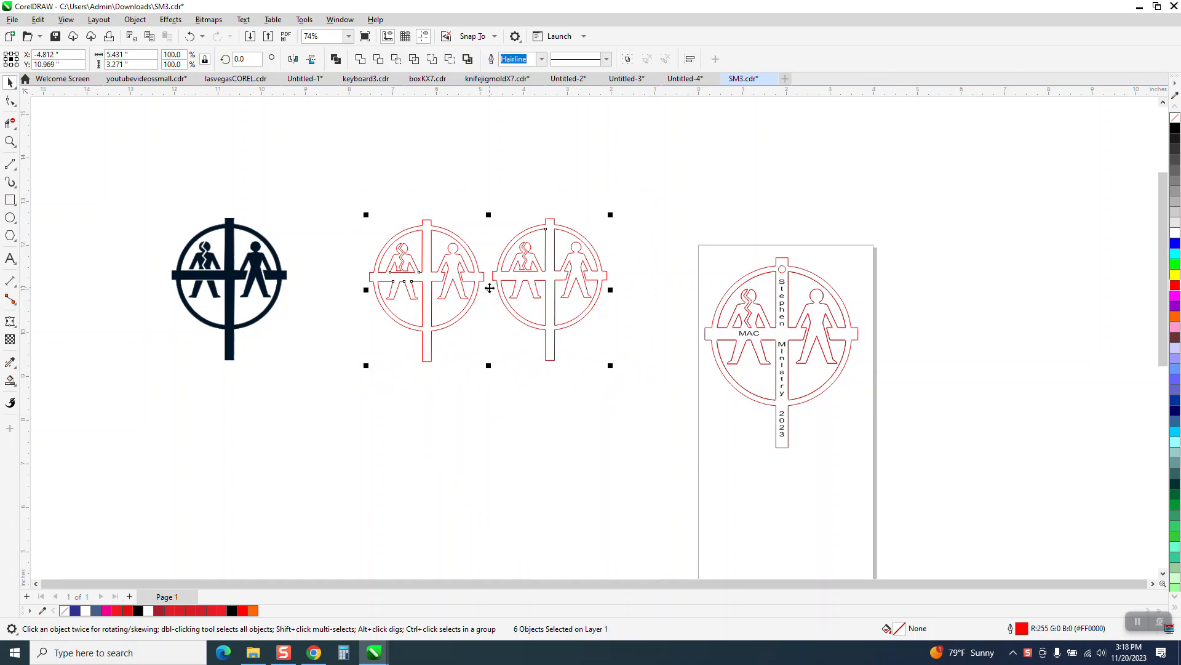
pyautogui.moveTo(492, 290); pyautogui.dragTo(969, 177)
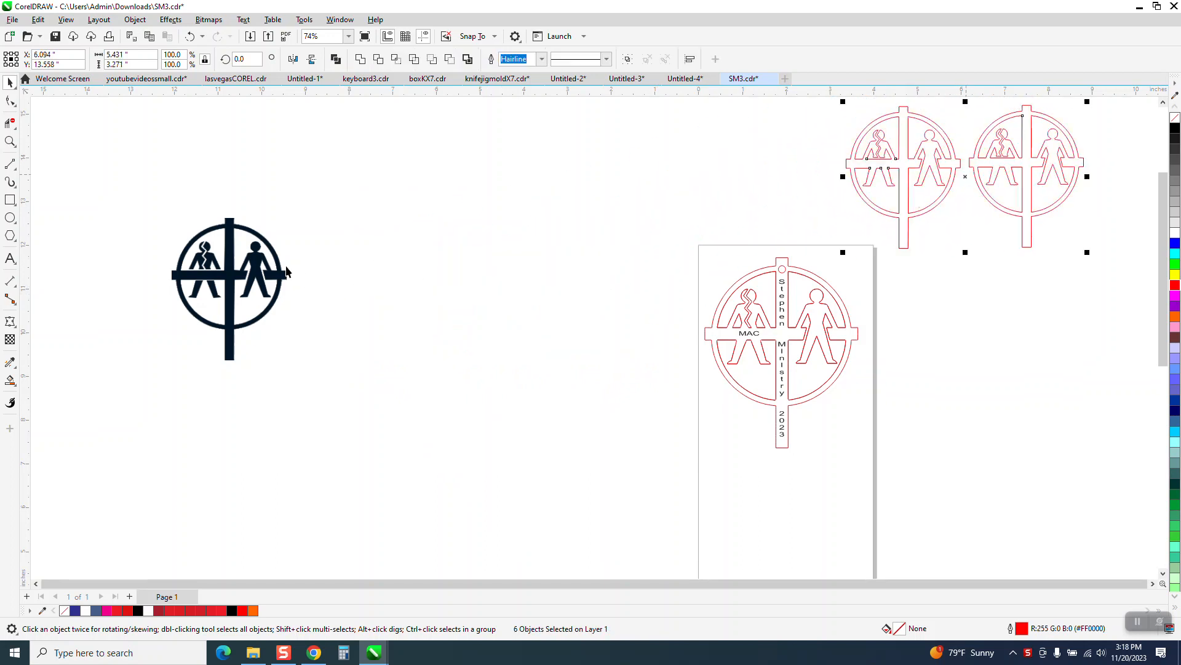
# Trace the black logo bitmap as a Clipart outline trace with detail 1, smoothing 25 and corner smoothness 0.
pyautogui.click(10, 141)
pyautogui.moveTo(183, 234); pyautogui.dragTo(356, 319)
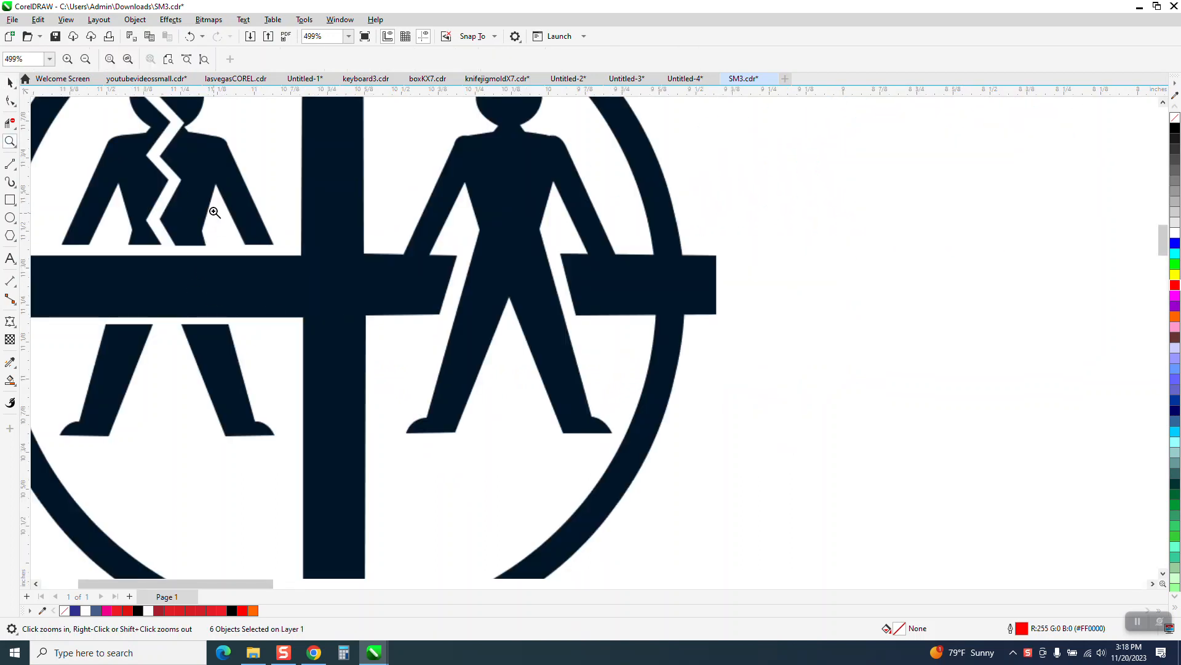
pyautogui.rightClick(310, 324)
pyautogui.press('space')
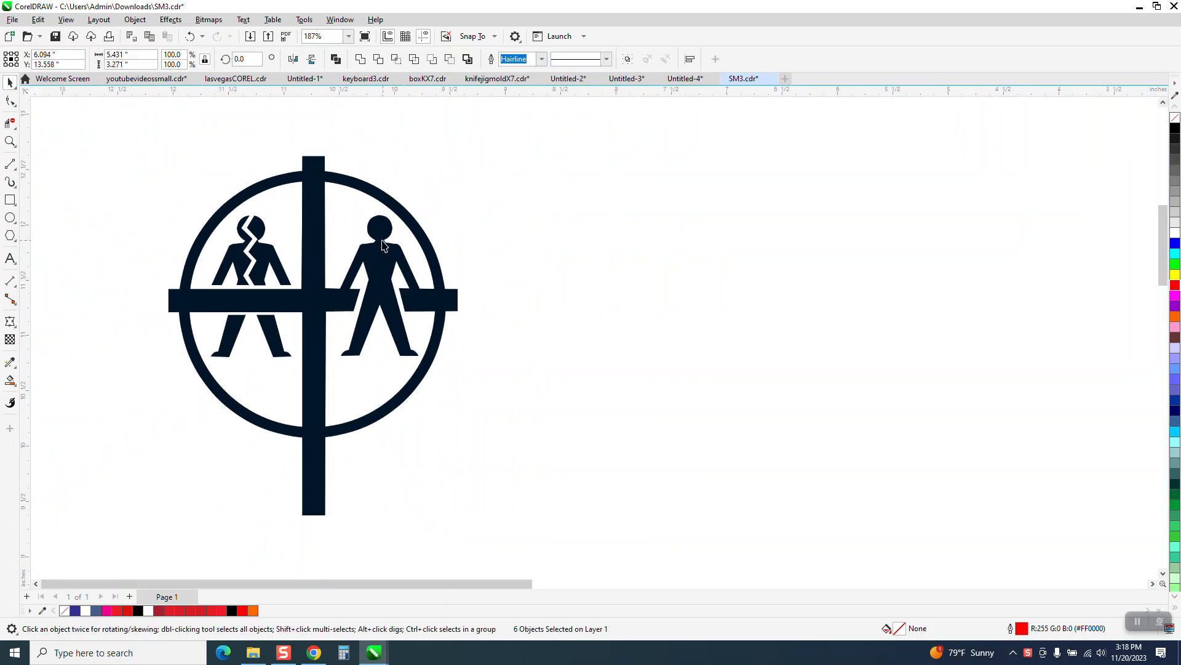
pyautogui.click(390, 267)
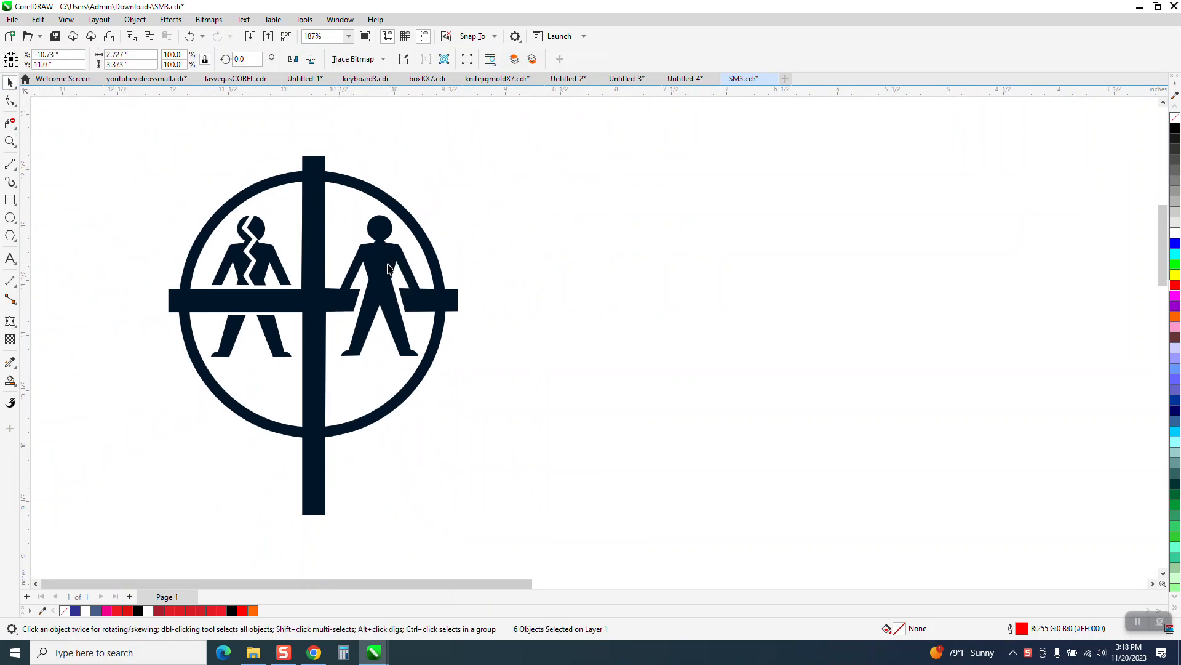
pyautogui.click(383, 59)
pyautogui.moveTo(398, 106)
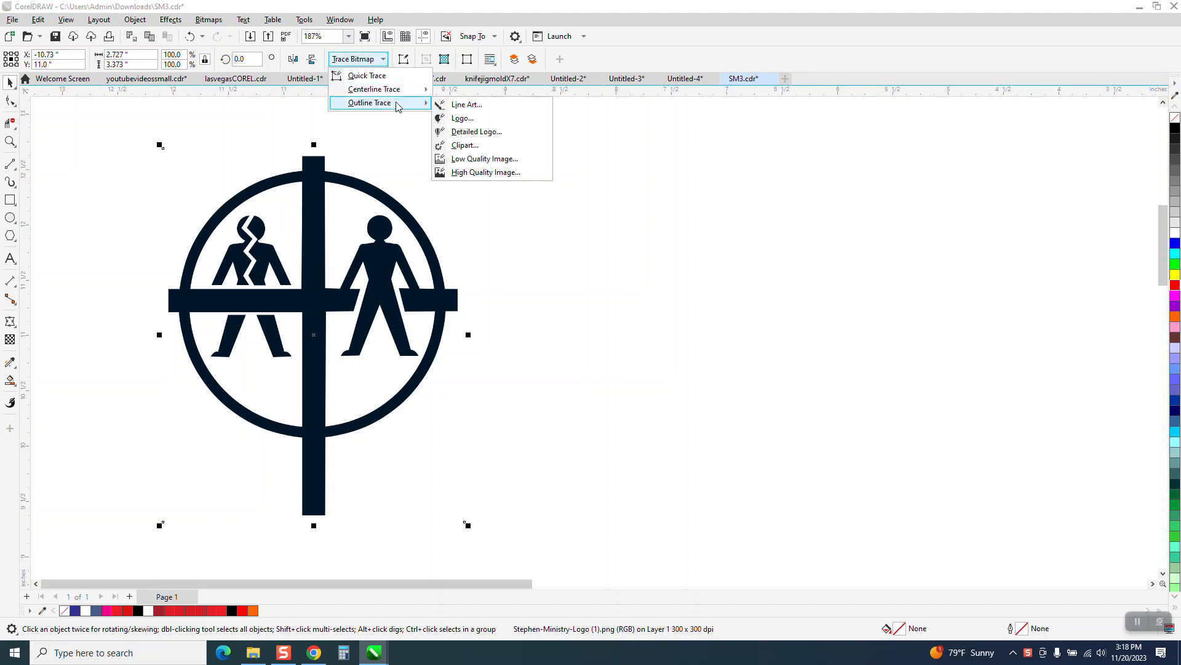
pyautogui.click(462, 145)
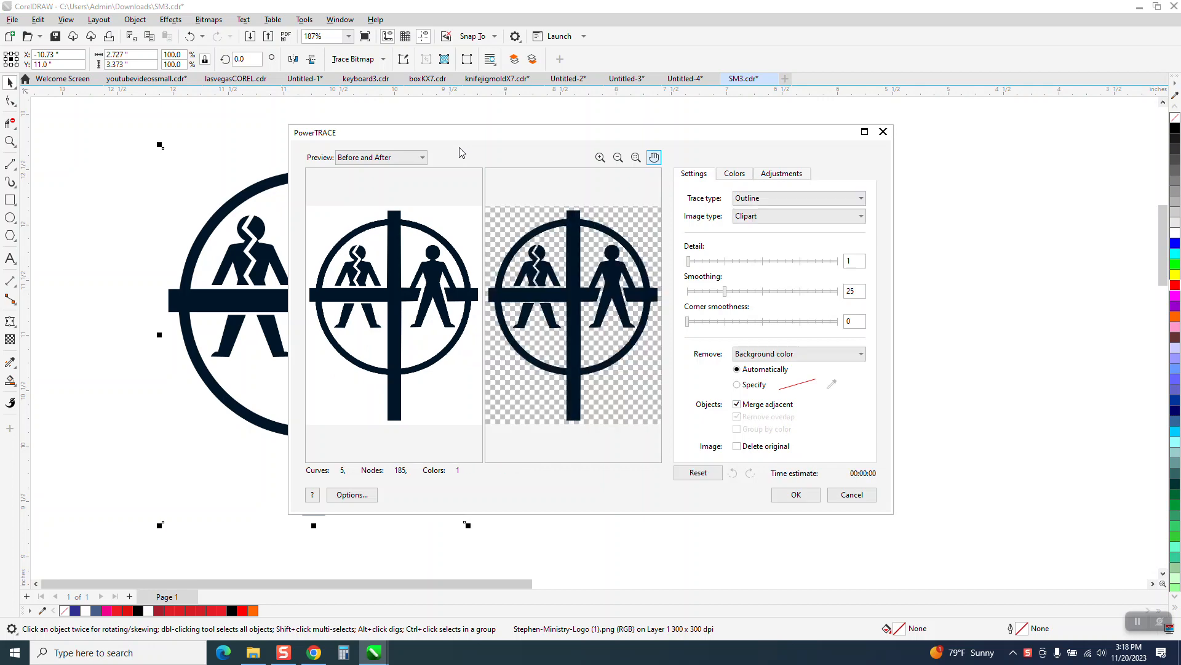
pyautogui.click(794, 495)
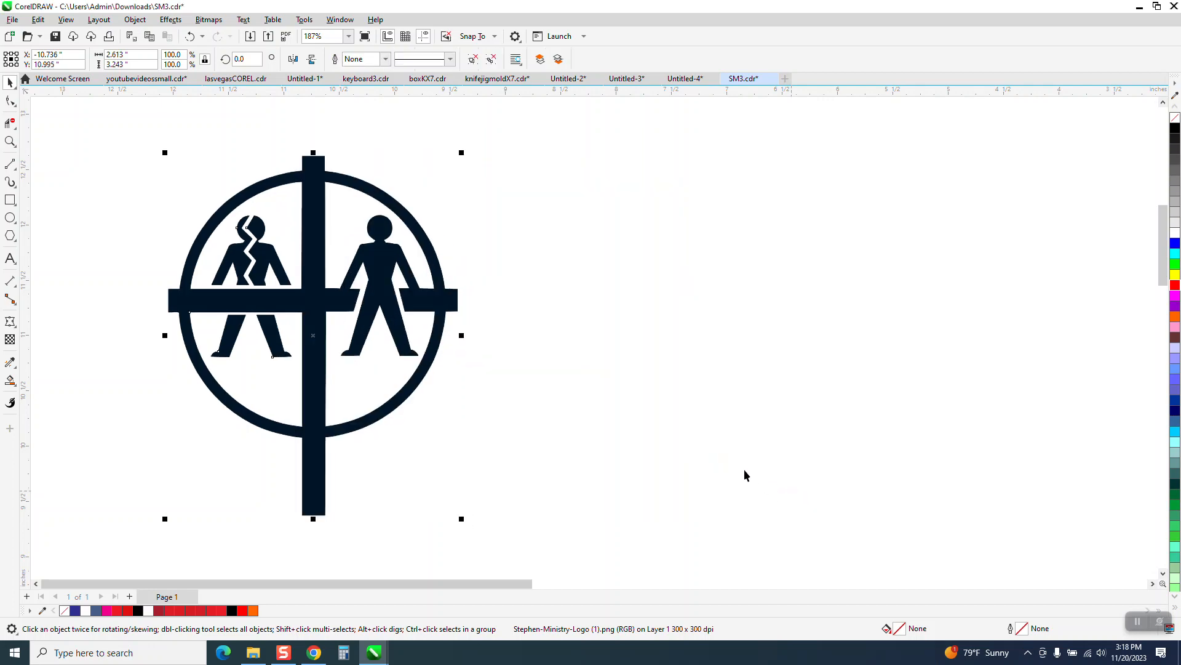
# Move the traced logo about 2.75 inches to the right of the bitmap and ungroup it.
pyautogui.moveTo(311, 335); pyautogui.dragTo(619, 331)
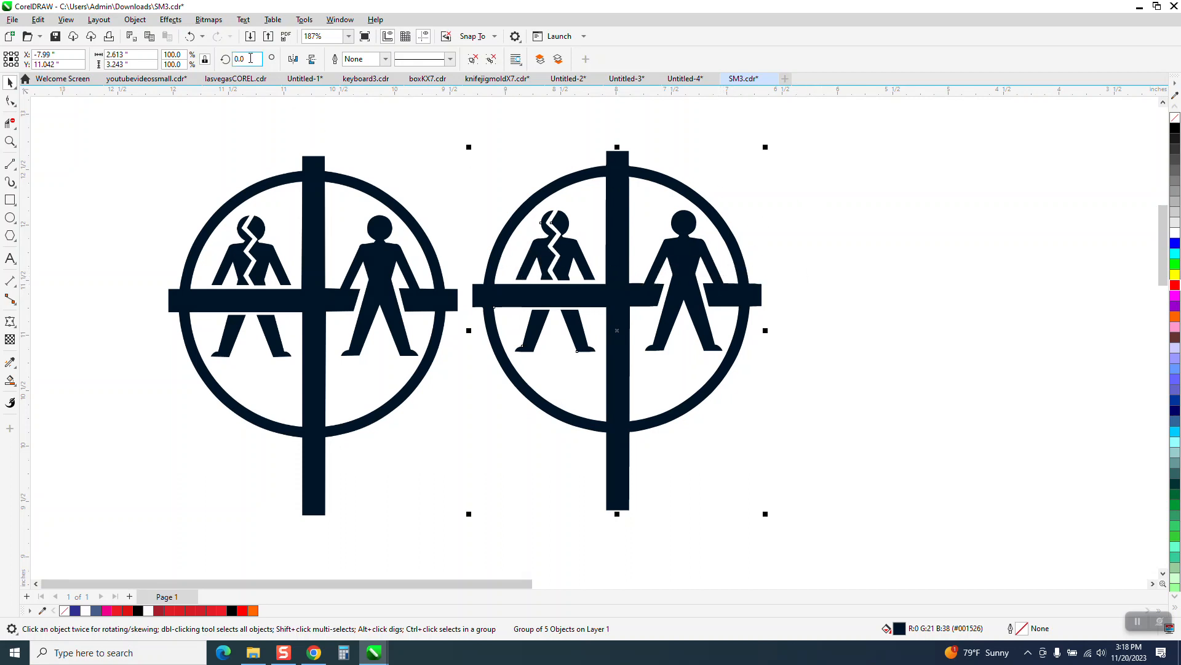
pyautogui.click(135, 20)
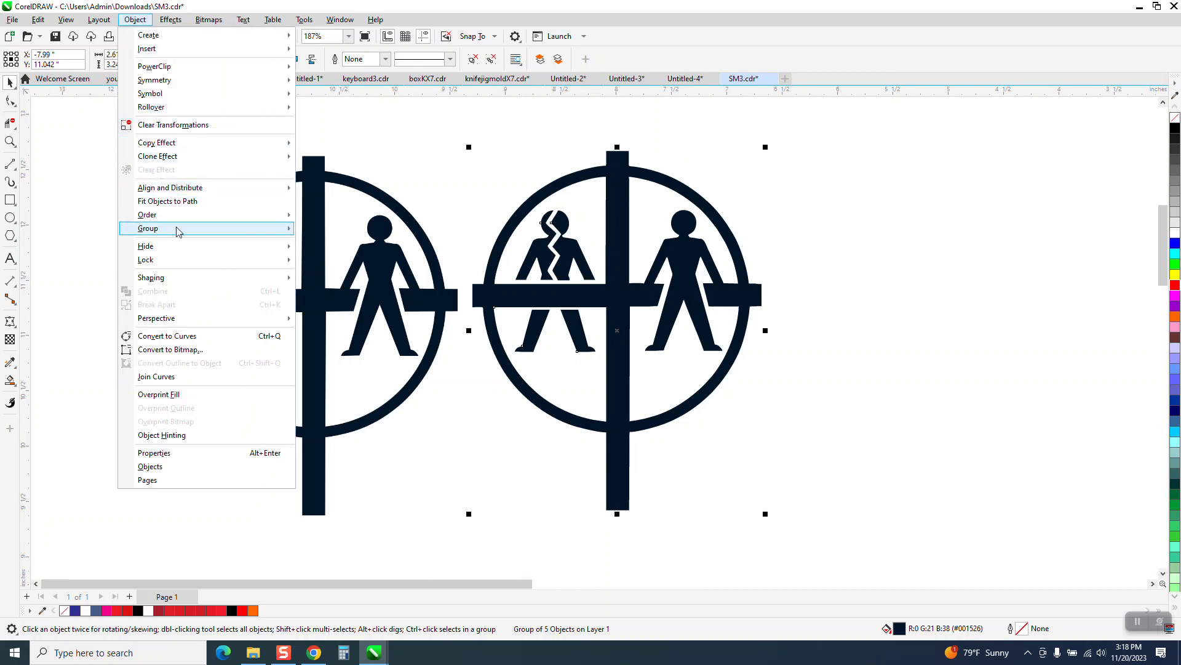
pyautogui.moveTo(203, 229)
pyautogui.click(319, 245)
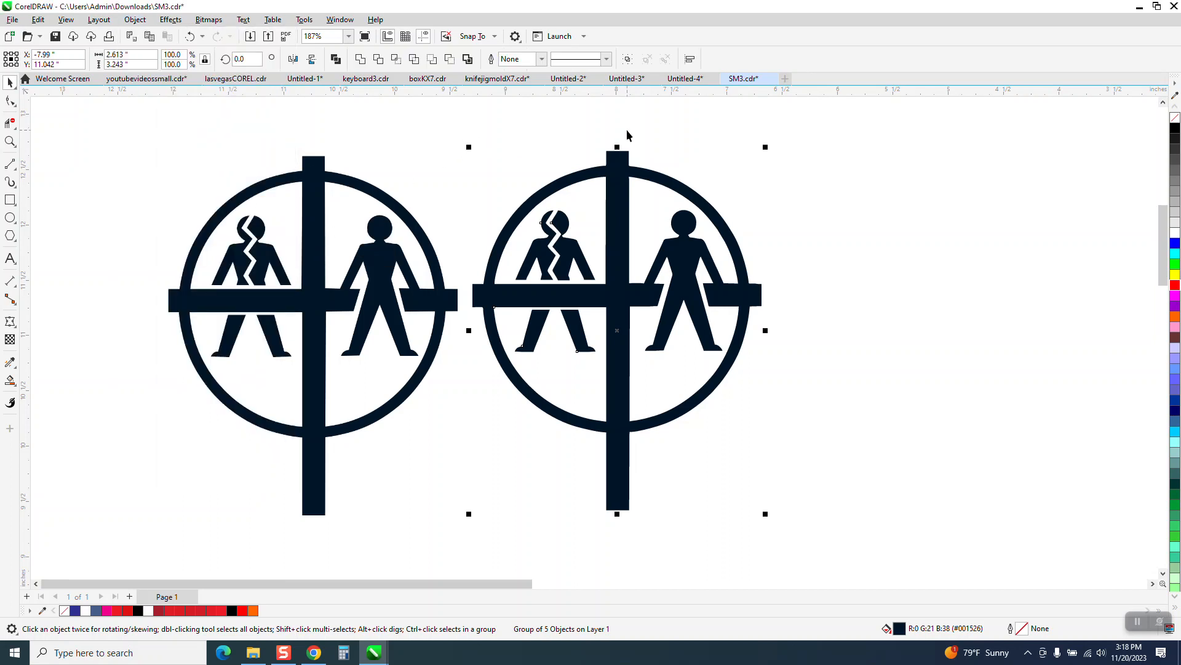
# Remove the fill from the ungrouped traced curves and give them a black outline.
pyautogui.click(1176, 118)
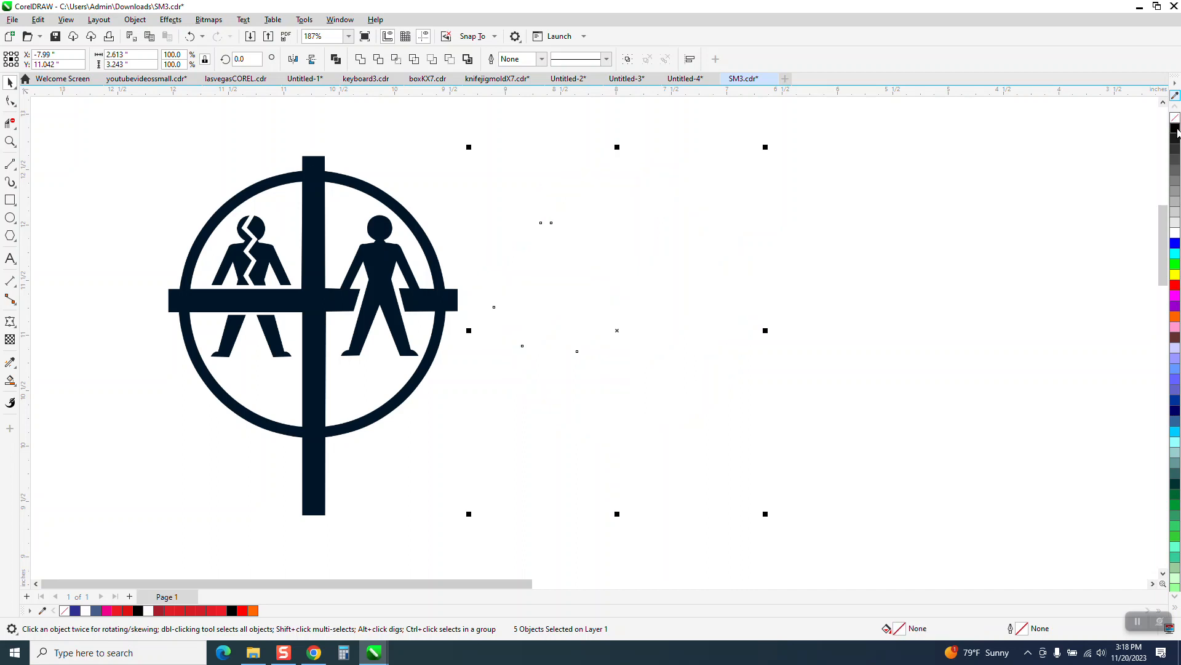
pyautogui.rightClick(1175, 128)
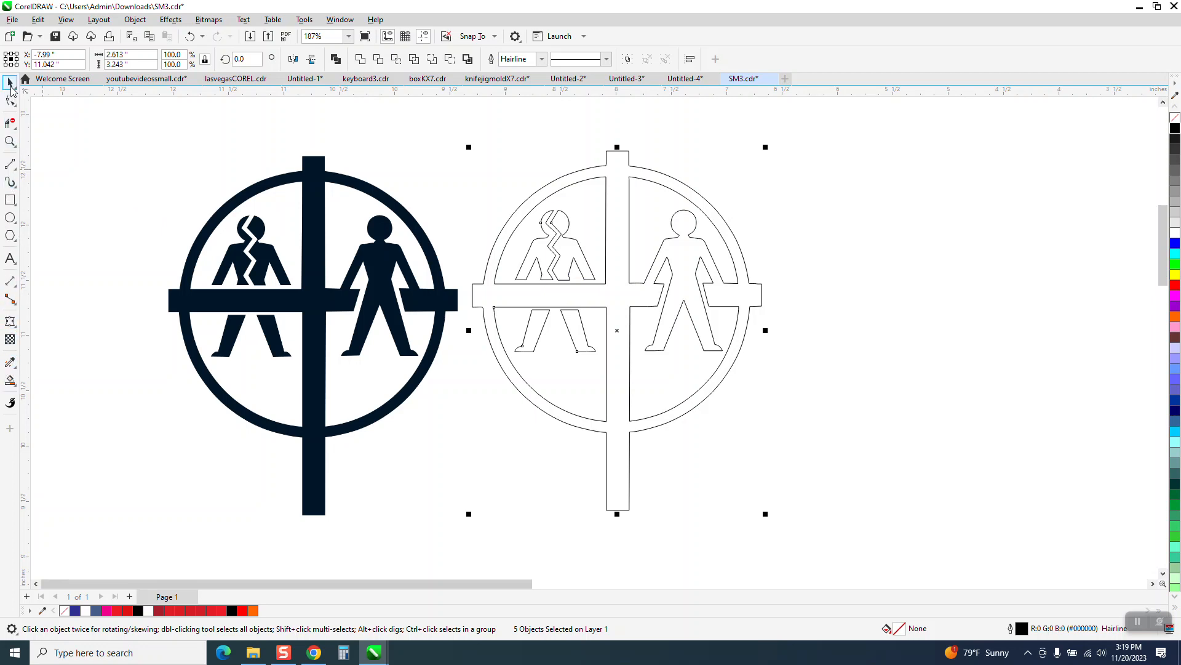
pyautogui.click(423, 106)
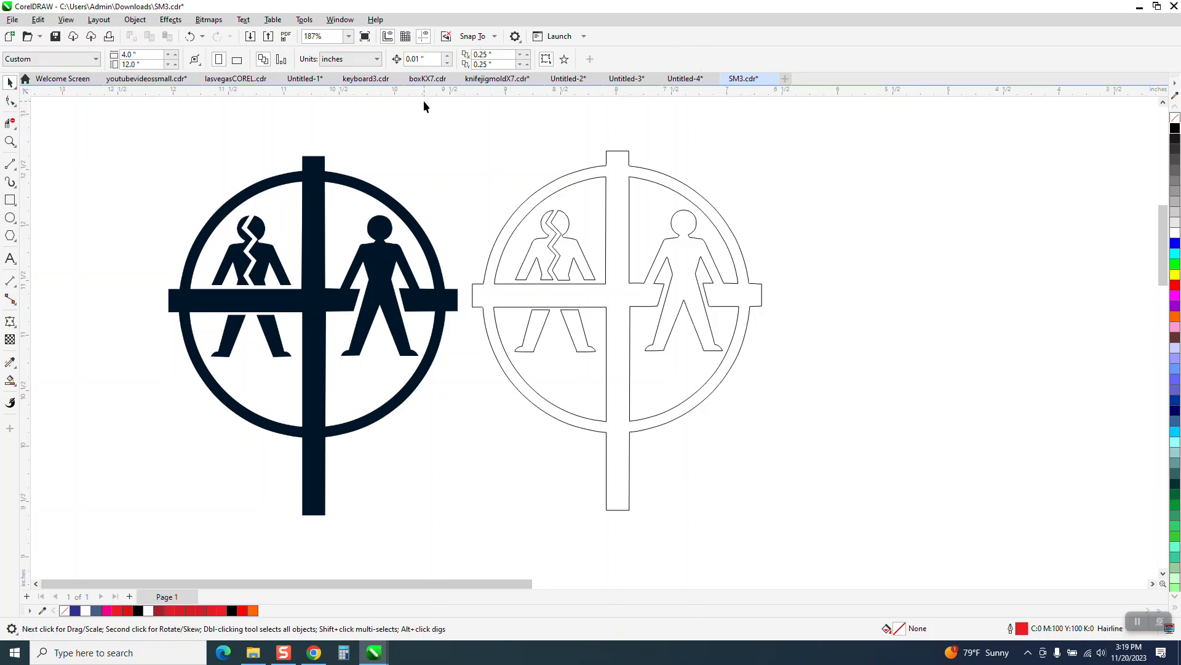
# Set the duplicate distance to 0 in both X and Y and the nudge distance to 3 inches.
pyautogui.tripleClick(491, 57)
pyautogui.write('0')
pyautogui.press('Tab')
pyautogui.write('0')
pyautogui.press('Return')
pyautogui.click(612, 163)
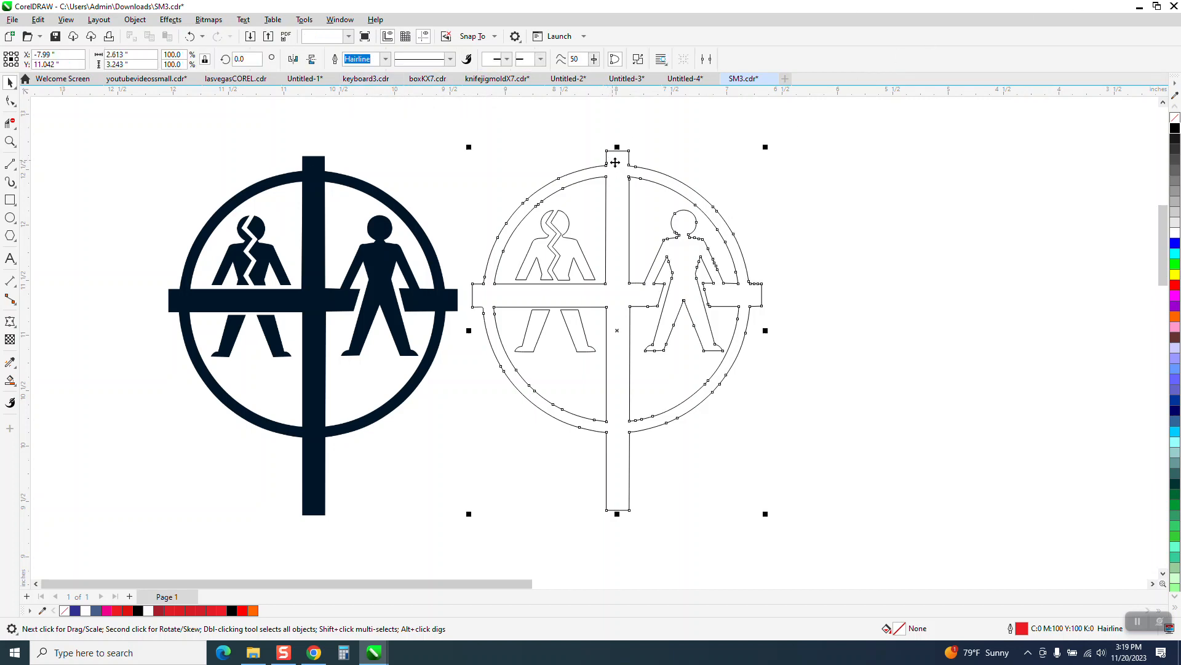
pyautogui.click(445, 139)
pyautogui.write('3')
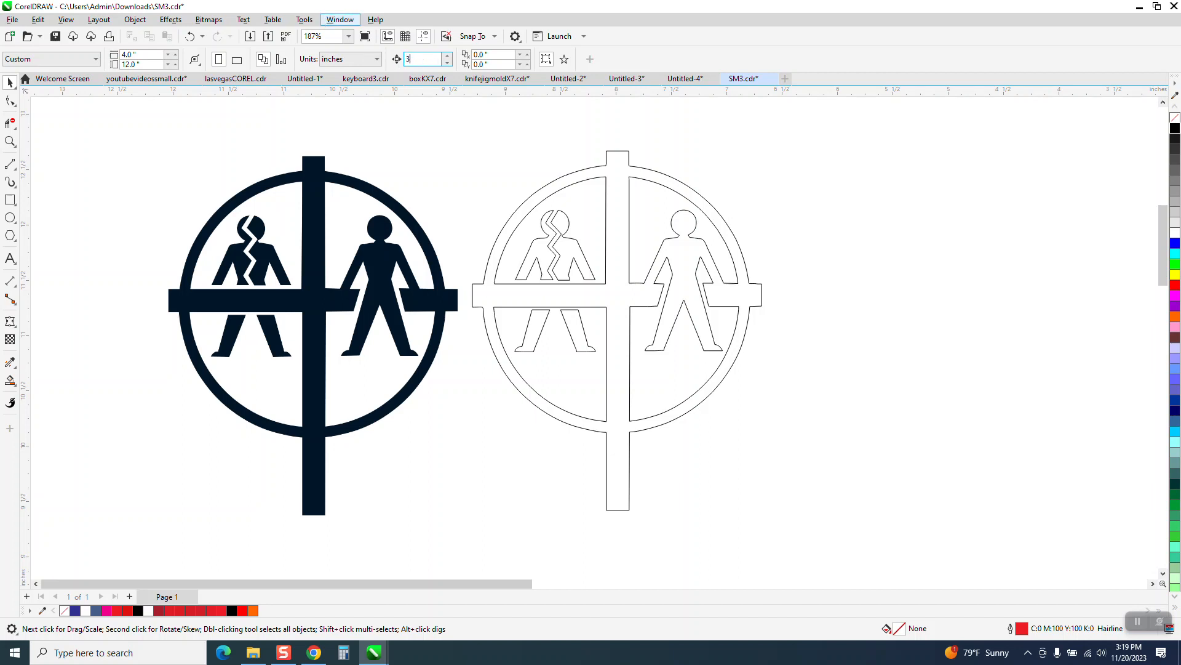
pyautogui.press('Return')
# Smart Fill the left figure's two torso halves and two legs in orange, nudging each filled piece 3 inches to the right.
pyautogui.click(10, 380)
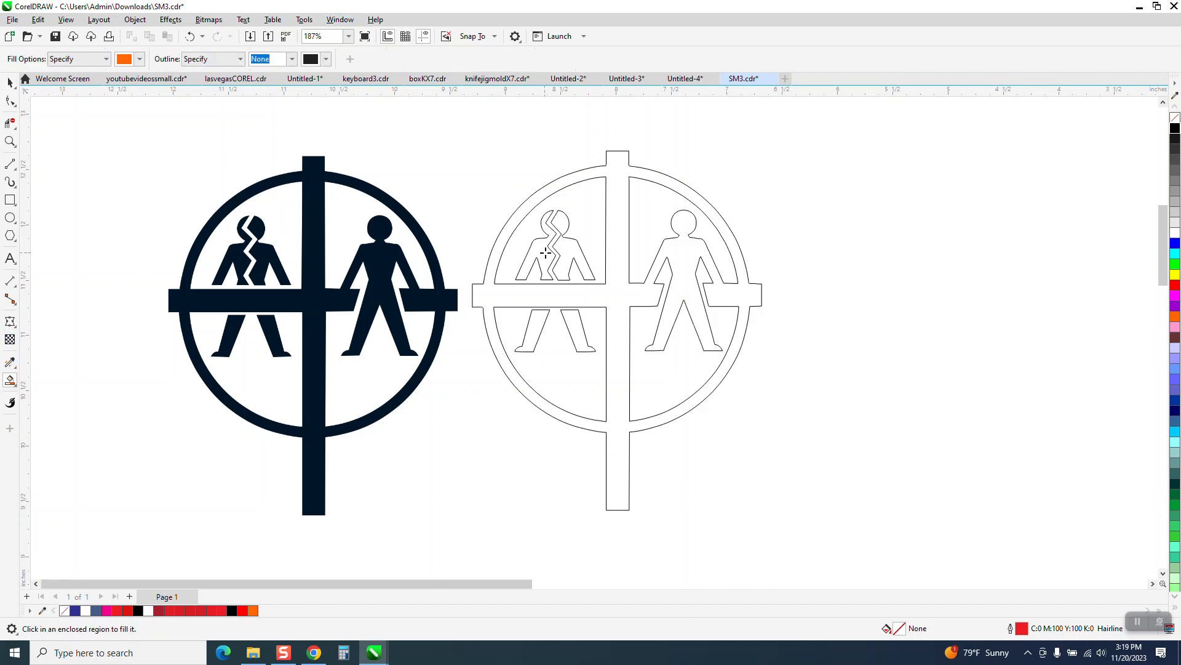
pyautogui.click(570, 251)
pyautogui.press('Right')
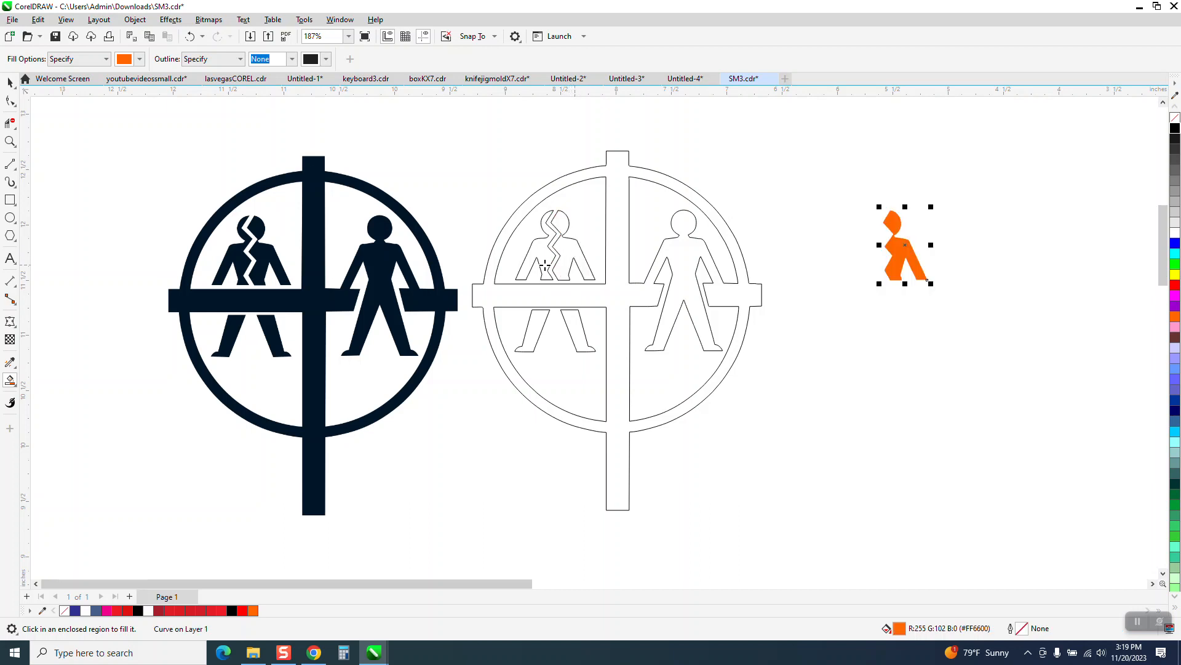
pyautogui.click(541, 257)
pyautogui.press('Right')
pyautogui.click(540, 321)
pyautogui.press('Right')
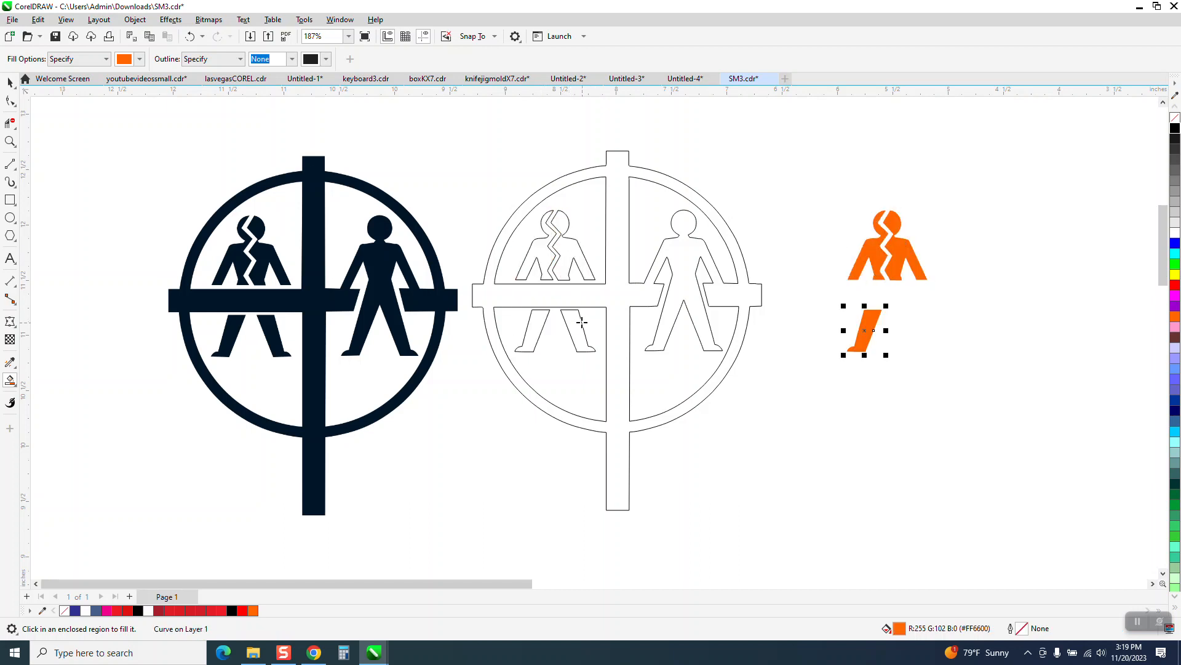
pyautogui.click(581, 322)
pyautogui.press('Right')
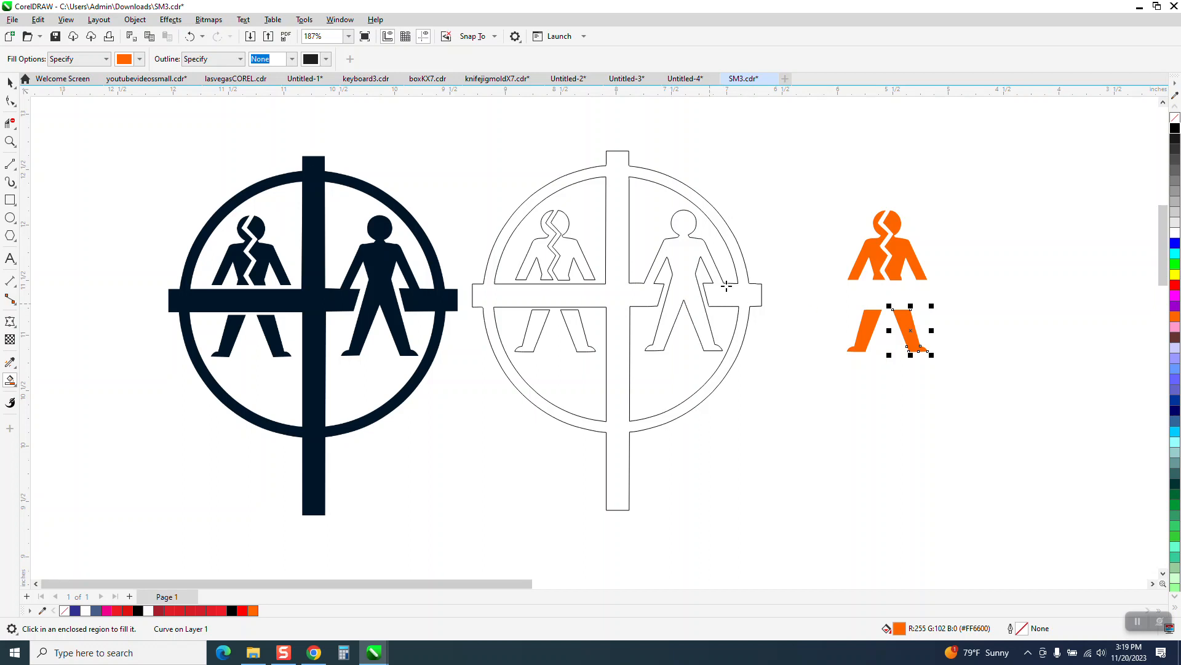
pyautogui.click(11, 127)
pyautogui.click(541, 217)
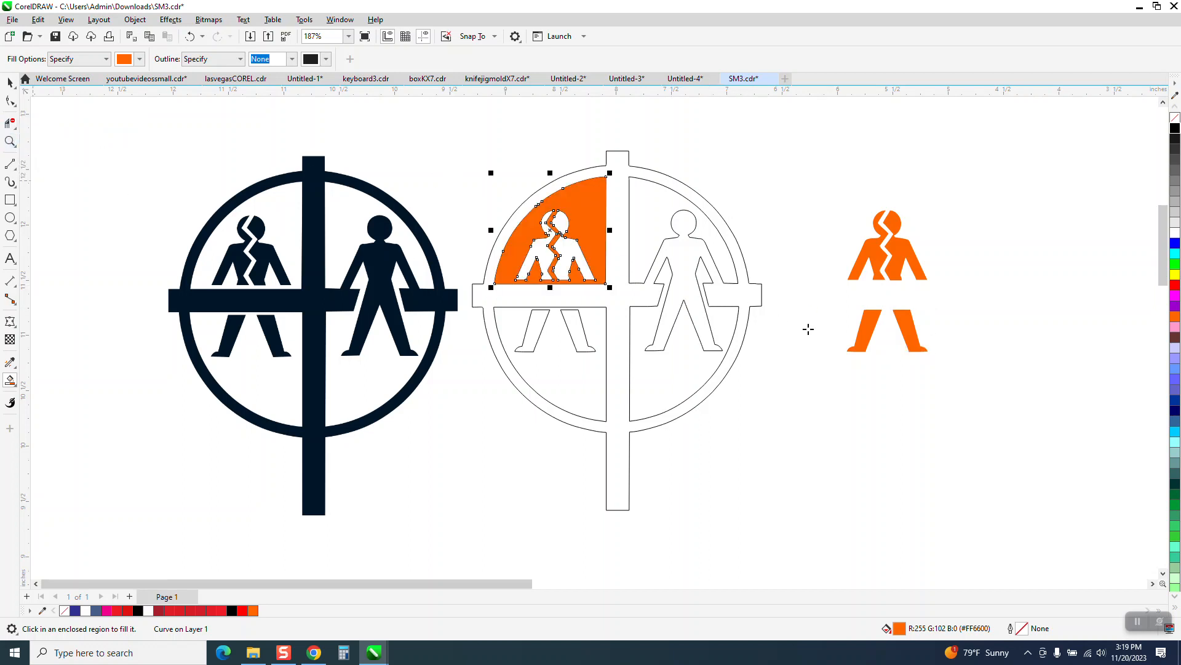
pyautogui.click(10, 141)
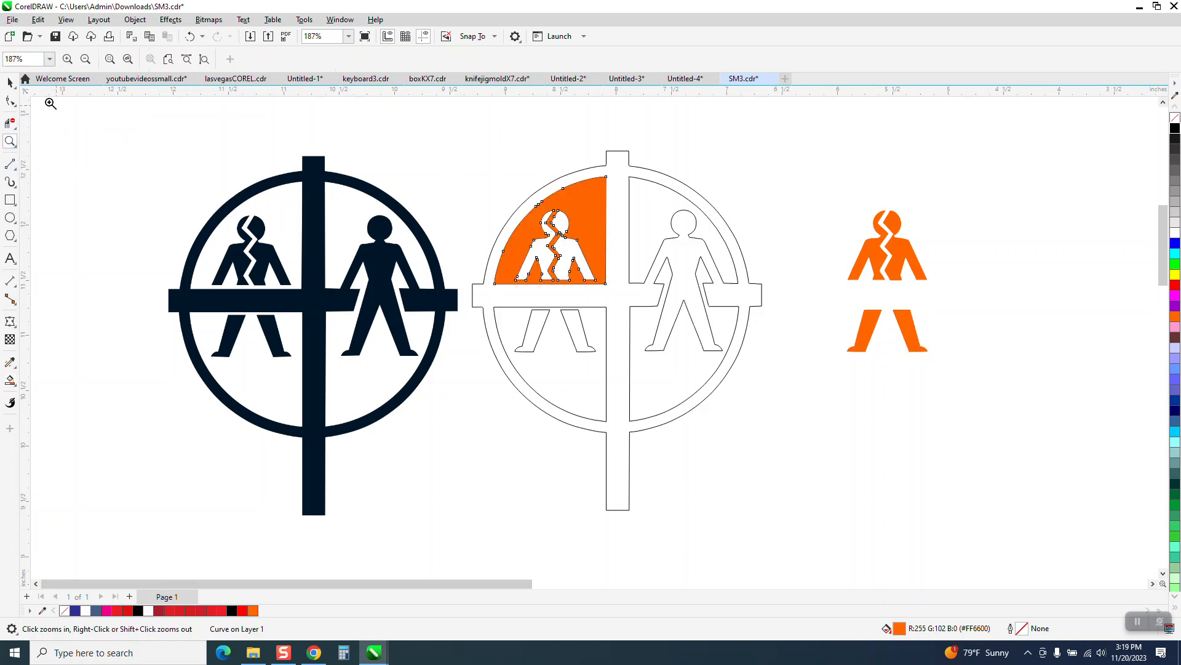
pyautogui.click(190, 36)
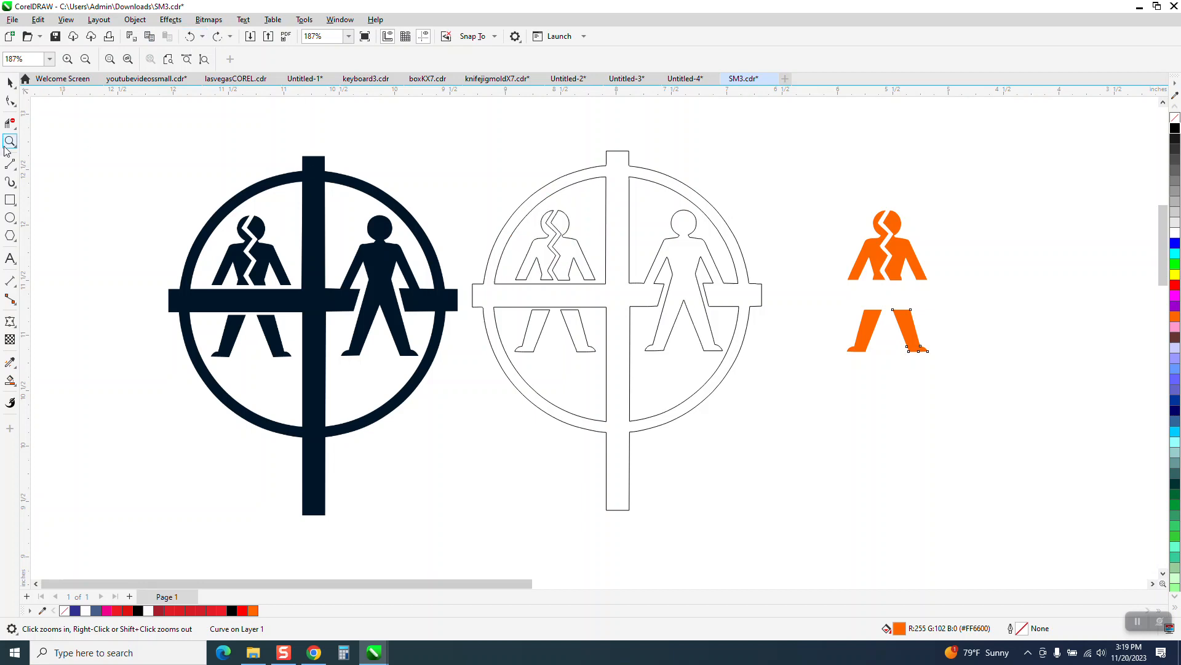
# Close the open ends of the right-hand figure's two arms at the crossbar with 2-point lines about 0.09 and 0.11 inches long.
pyautogui.moveTo(732, 319); pyautogui.dragTo(817, 343)
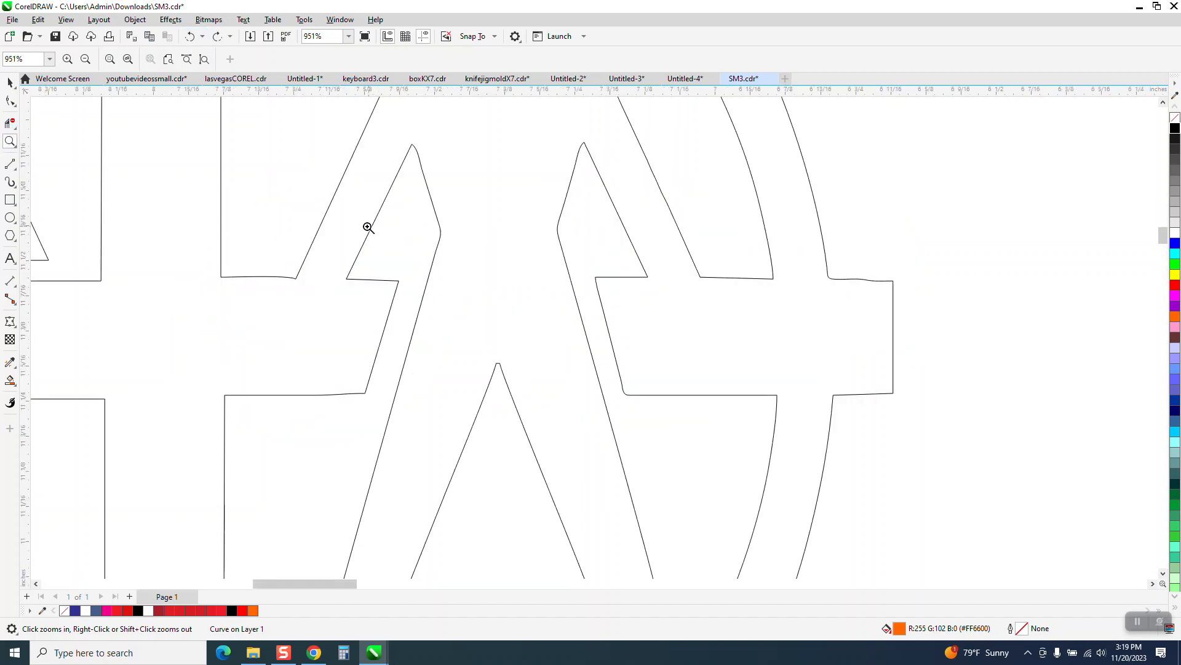
pyautogui.scroll(-2, 368, 227)
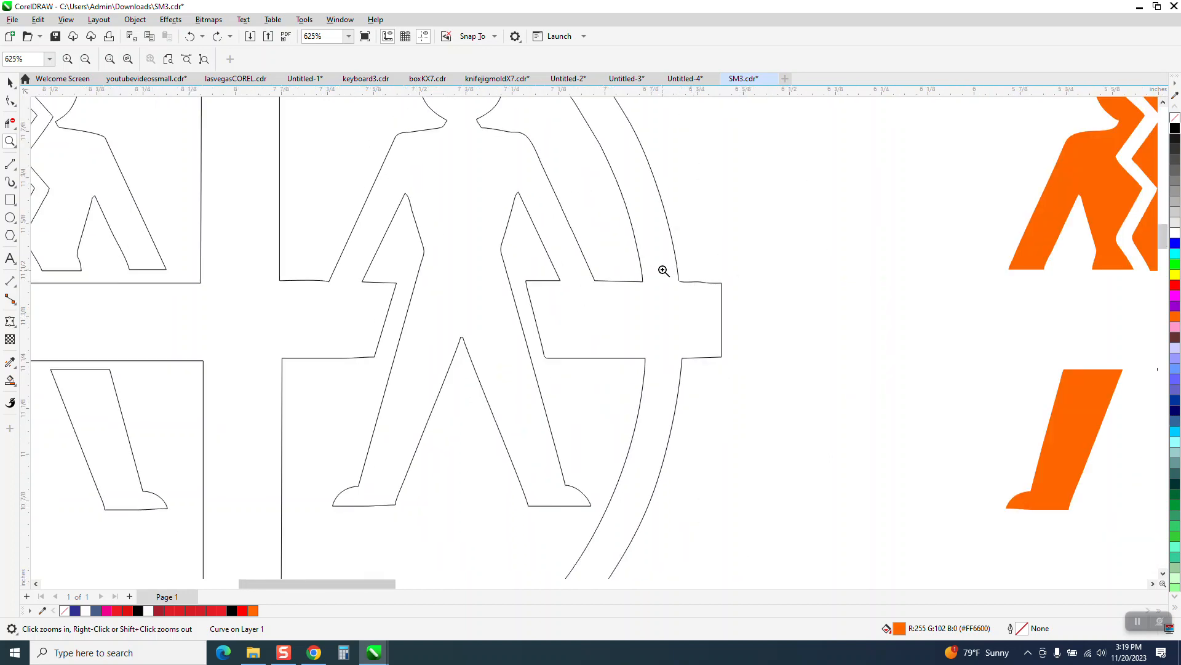
pyautogui.click(798, 304)
pyautogui.scroll(-8, 432, 285)
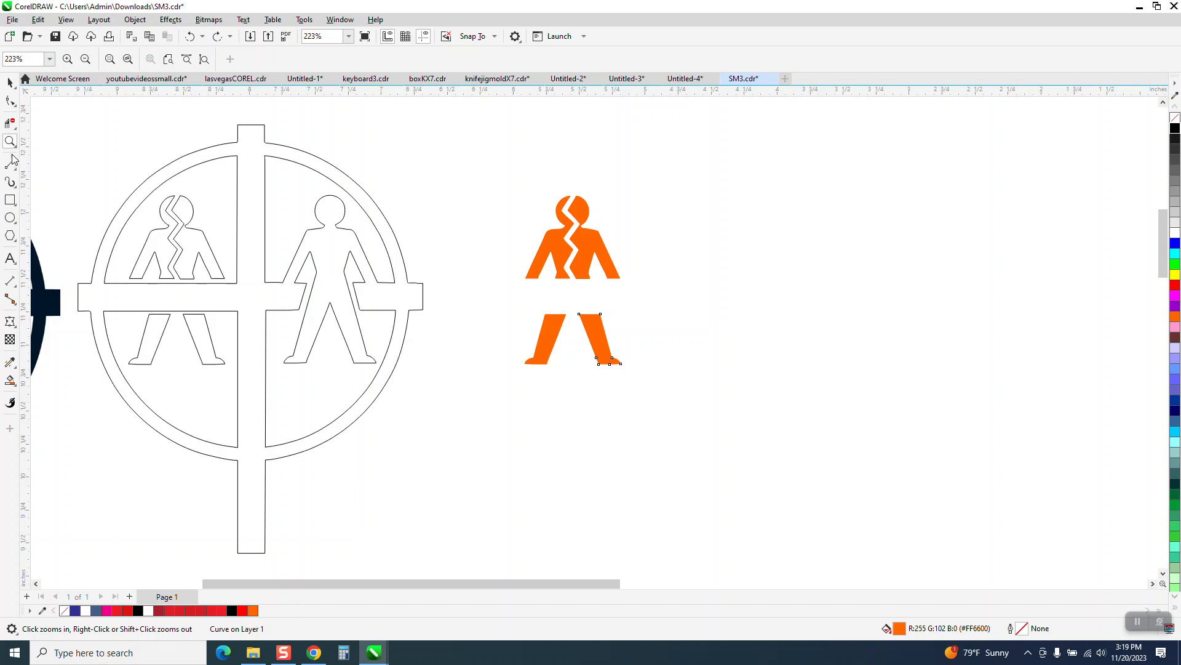
pyautogui.click(16, 169)
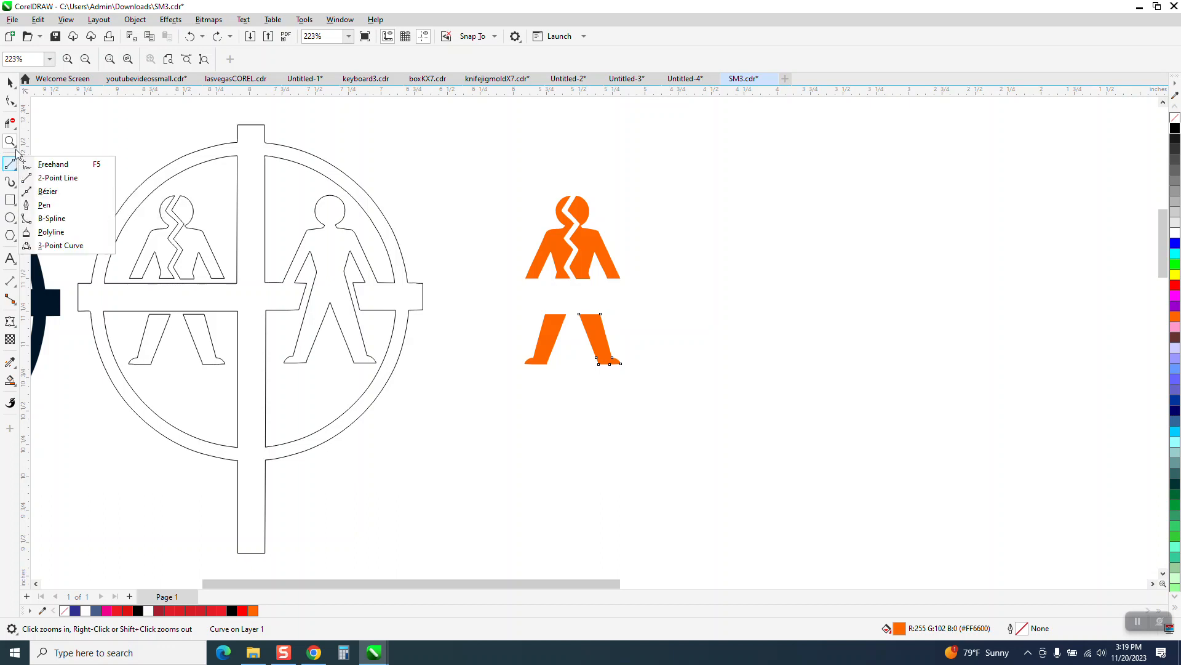
pyautogui.click(15, 147)
pyautogui.moveTo(225, 242); pyautogui.dragTo(447, 338)
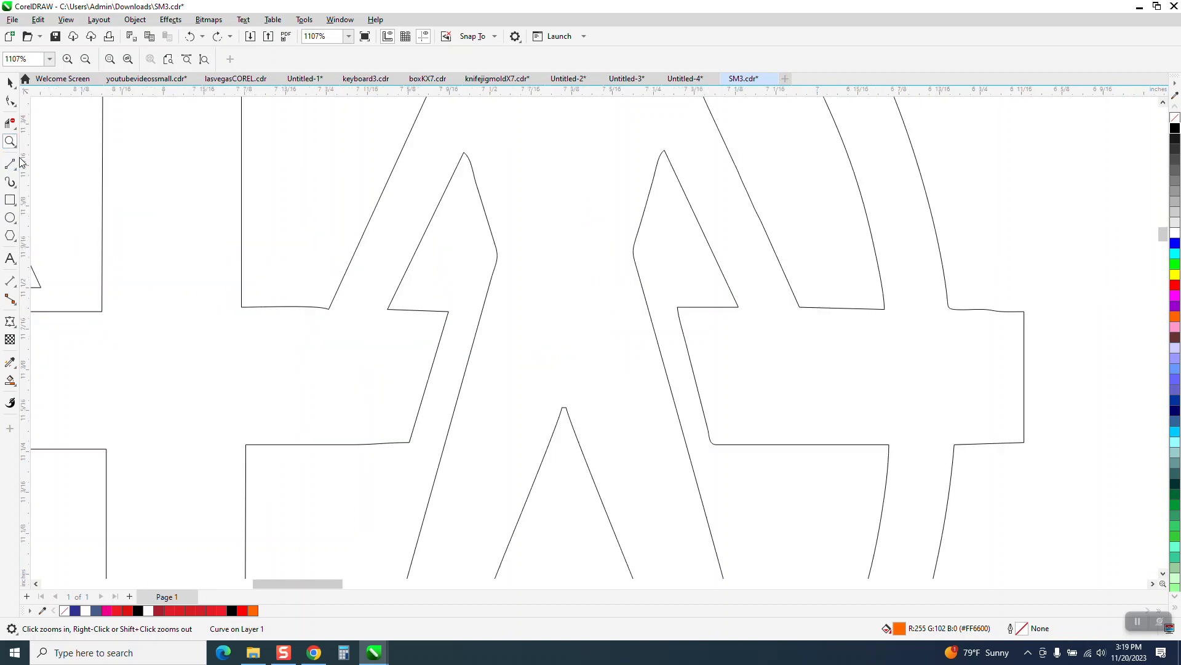
pyautogui.click(19, 174)
pyautogui.click(49, 177)
pyautogui.moveTo(800, 307); pyautogui.dragTo(739, 307)
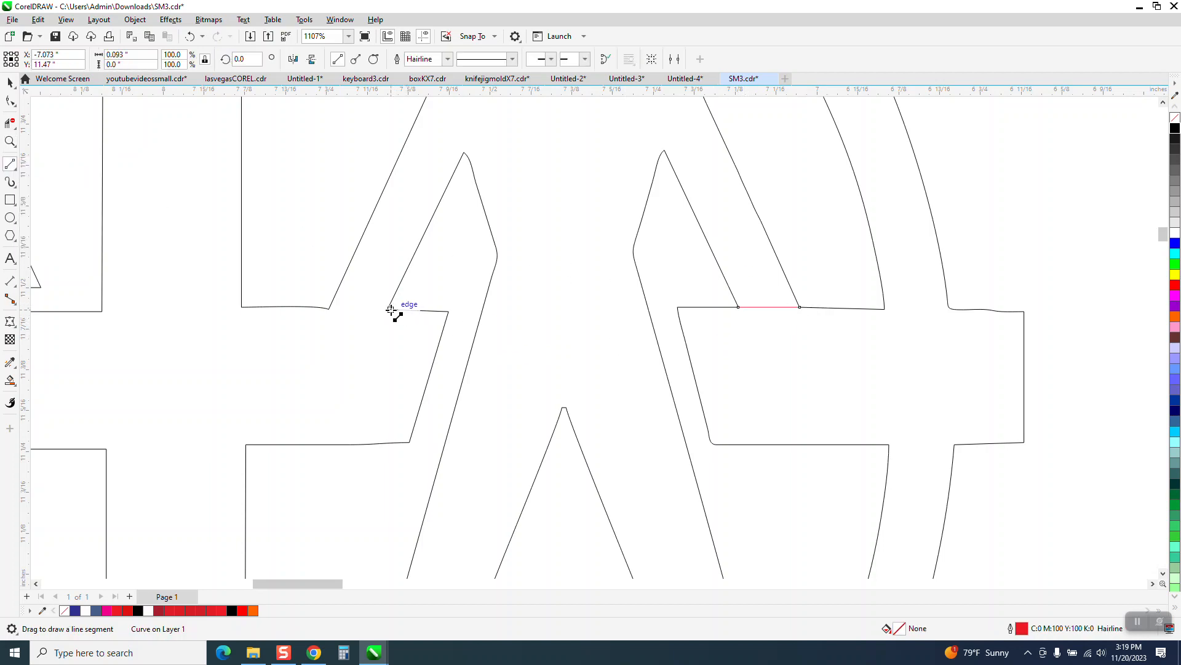
pyautogui.moveTo(388, 308); pyautogui.dragTo(317, 308)
# Smart Fill the right-hand figure in orange and nudge the filled shape 3 inches to the right.
pyautogui.scroll(-2, 330, 319)
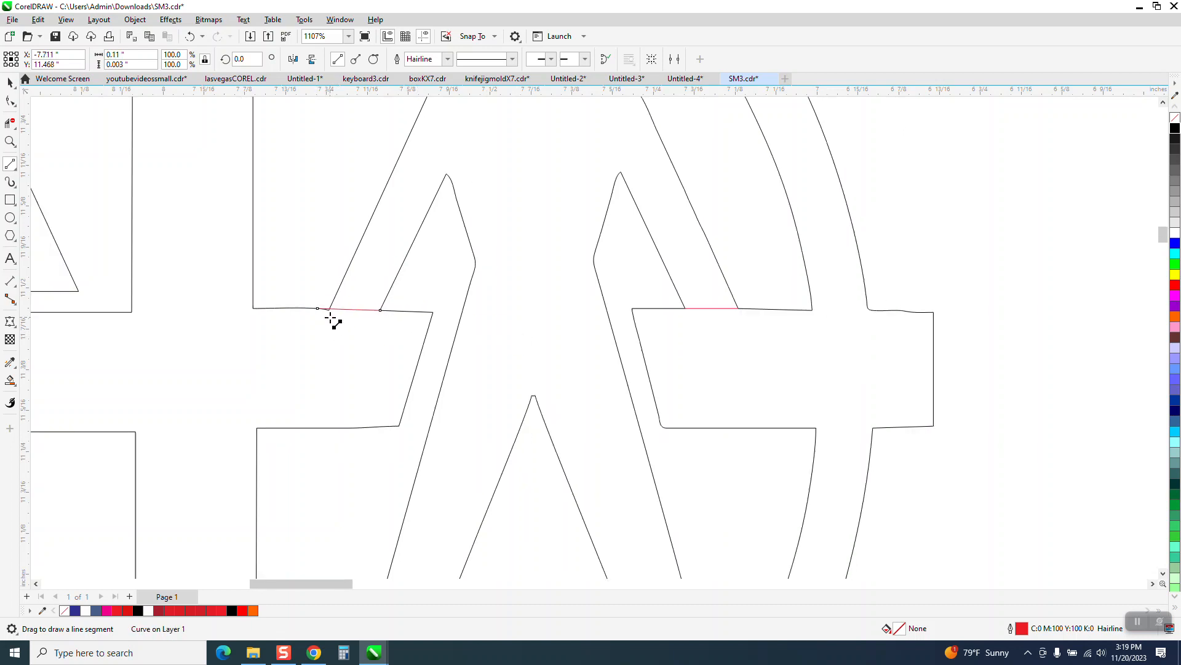
pyautogui.scroll(-2, 187, 240)
pyautogui.click(9, 380)
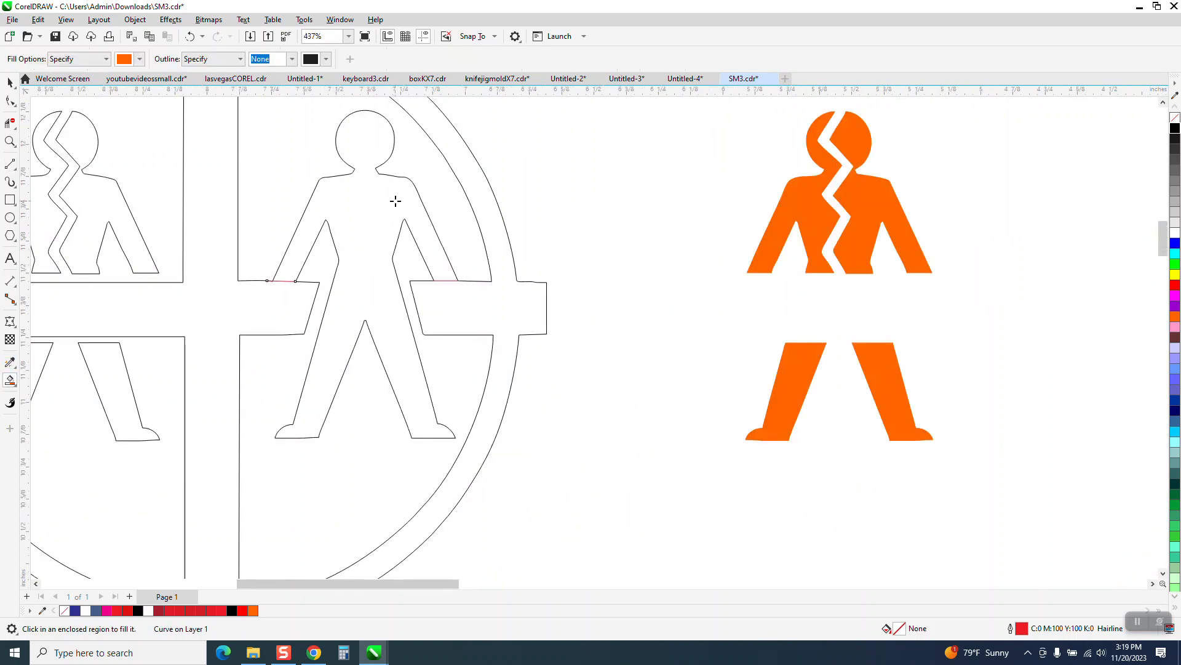
pyautogui.click(388, 205)
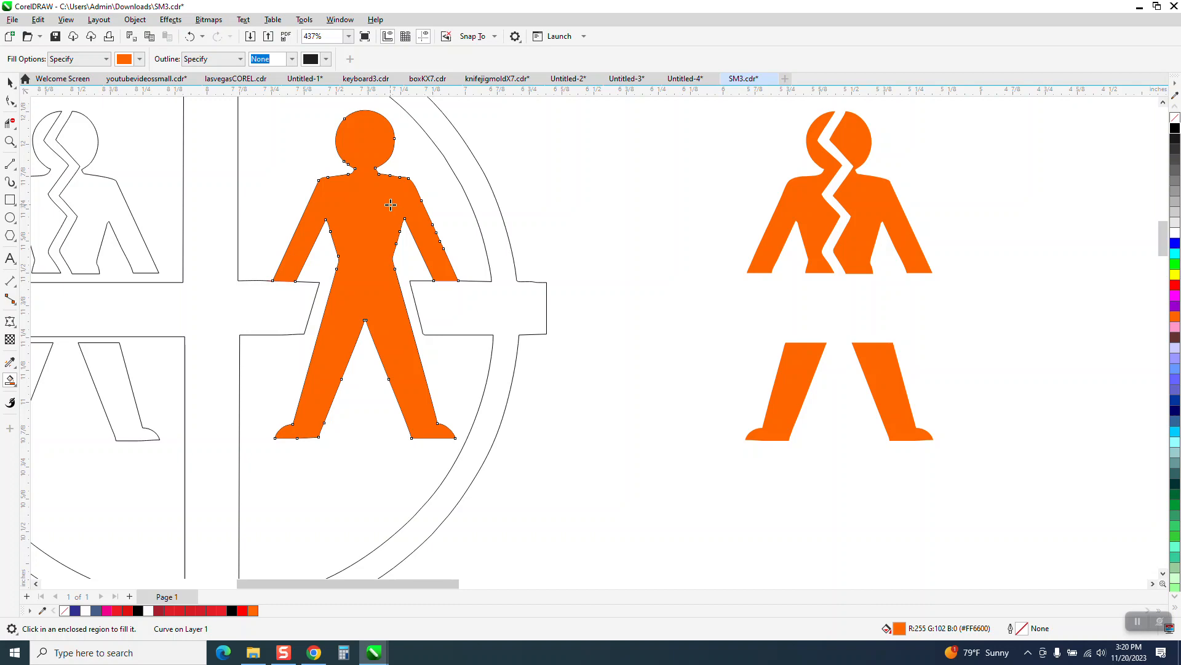
pyautogui.scroll(-7, 391, 205)
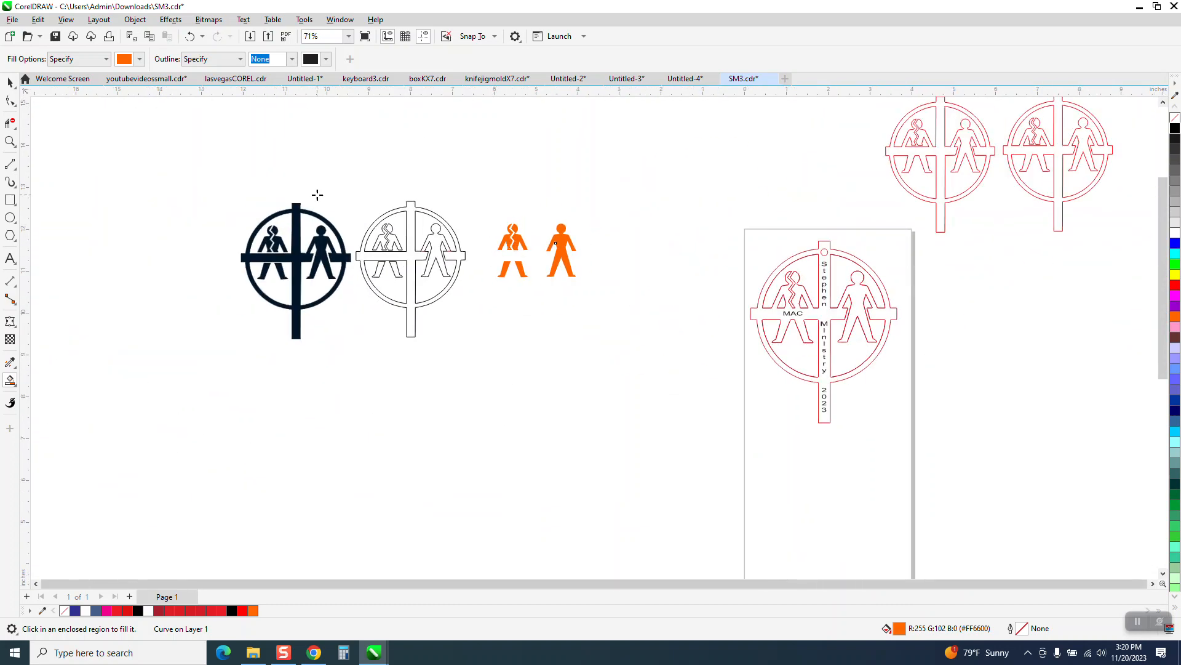
# Remove the fill from the five orange figure pieces and give them a red outline.
pyautogui.click(10, 82)
pyautogui.moveTo(493, 193); pyautogui.dragTo(645, 326)
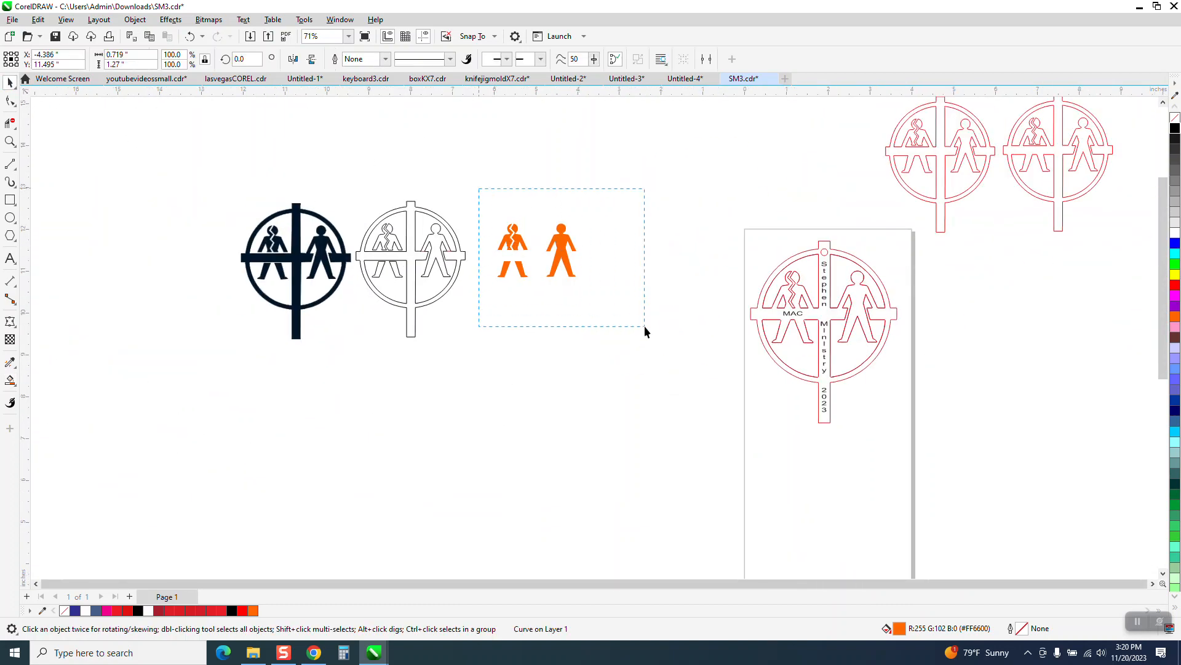
pyautogui.click(1175, 117)
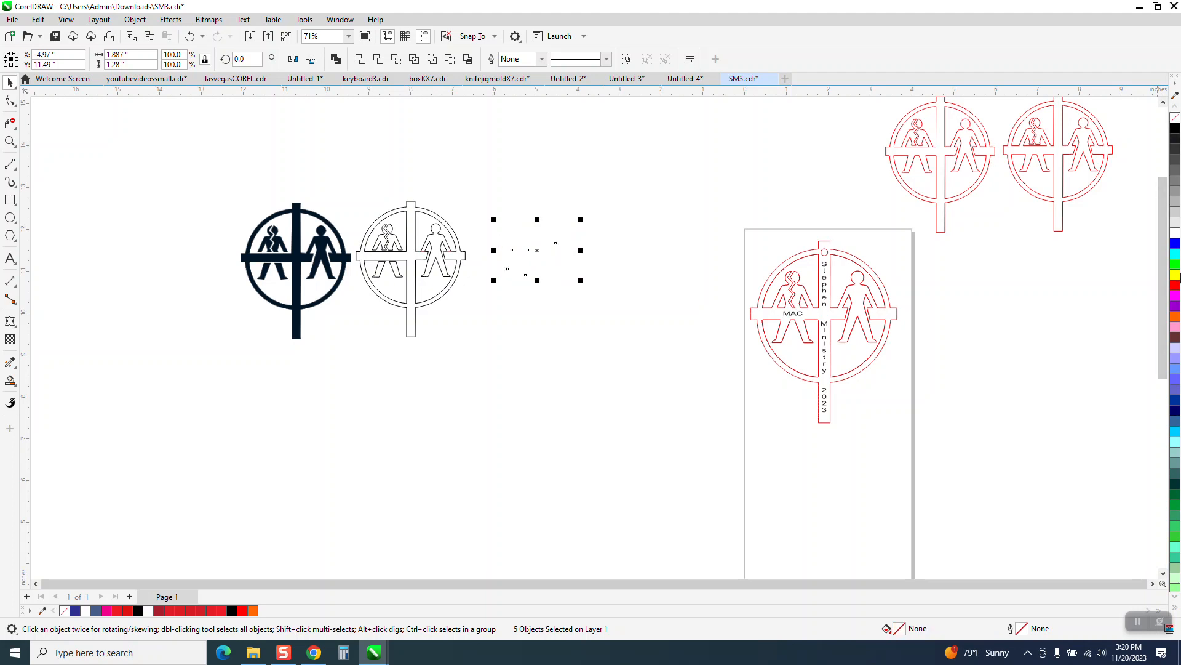
pyautogui.rightClick(1175, 287)
# Move the finished red ornament with lettering off the page to the empty area above and left of it.
pyautogui.moveTo(231, 176); pyautogui.dragTo(471, 357)
pyautogui.scroll(-2, 505, 310)
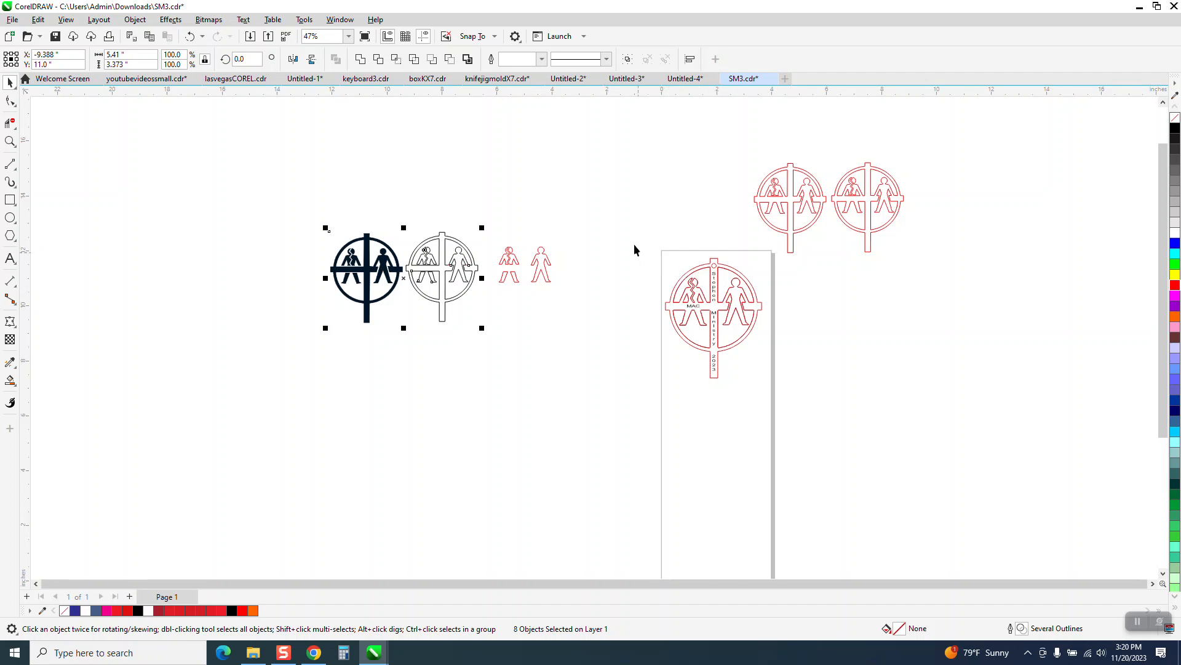
pyautogui.moveTo(794, 386); pyautogui.dragTo(793, 385)
pyautogui.moveTo(739, 317); pyautogui.dragTo(628, 171)
pyautogui.click(846, 339)
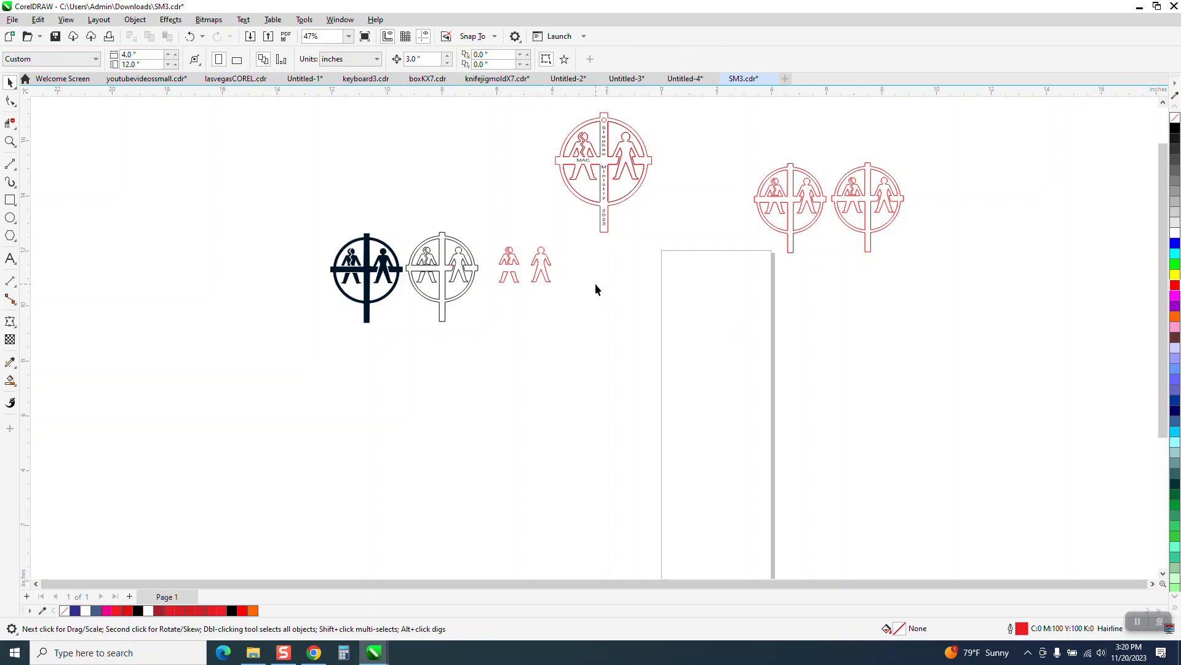
# Set the page width to 12 inches.
pyautogui.click(132, 54)
pyautogui.write('12')
pyautogui.press('Return')
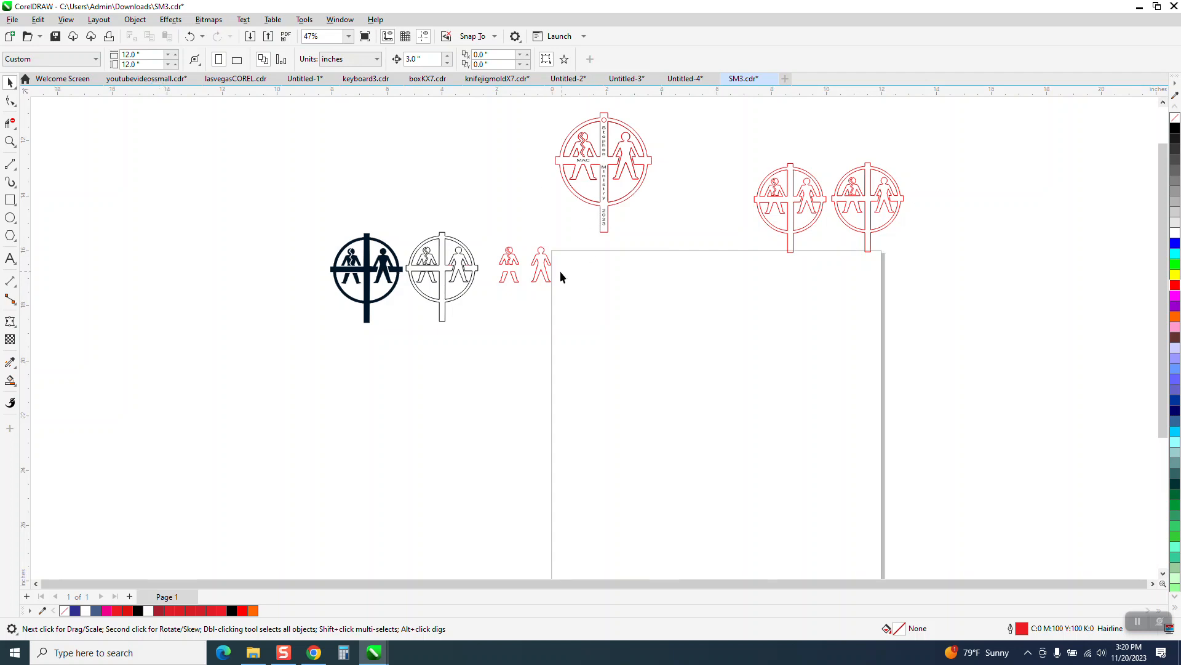
# Group the five red figure pieces and centre the group on the page.
pyautogui.moveTo(607, 312); pyautogui.dragTo(608, 314)
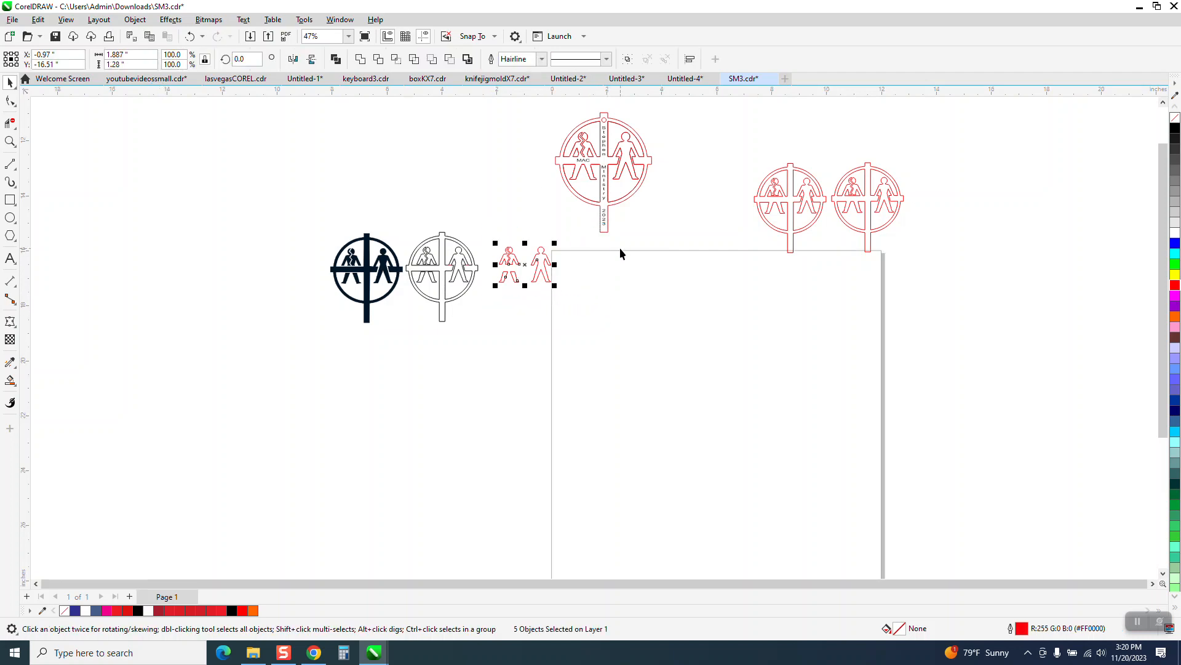
pyautogui.hotkey('ctrl', 'g')
pyautogui.press('p')
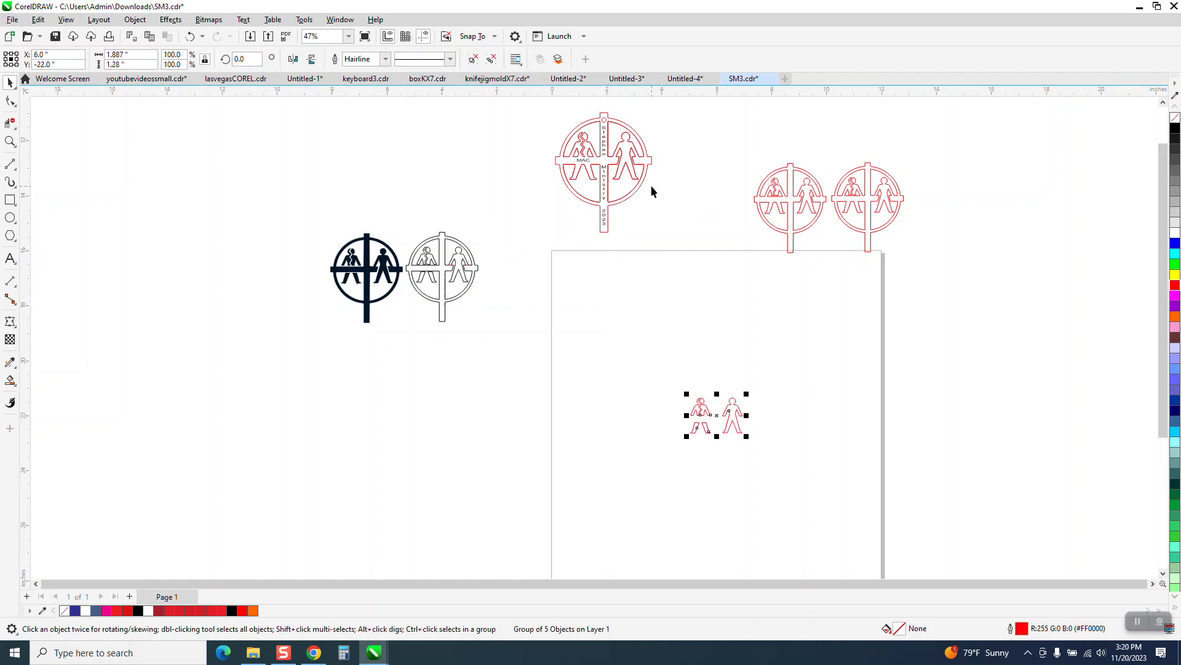
pyautogui.click(615, 170)
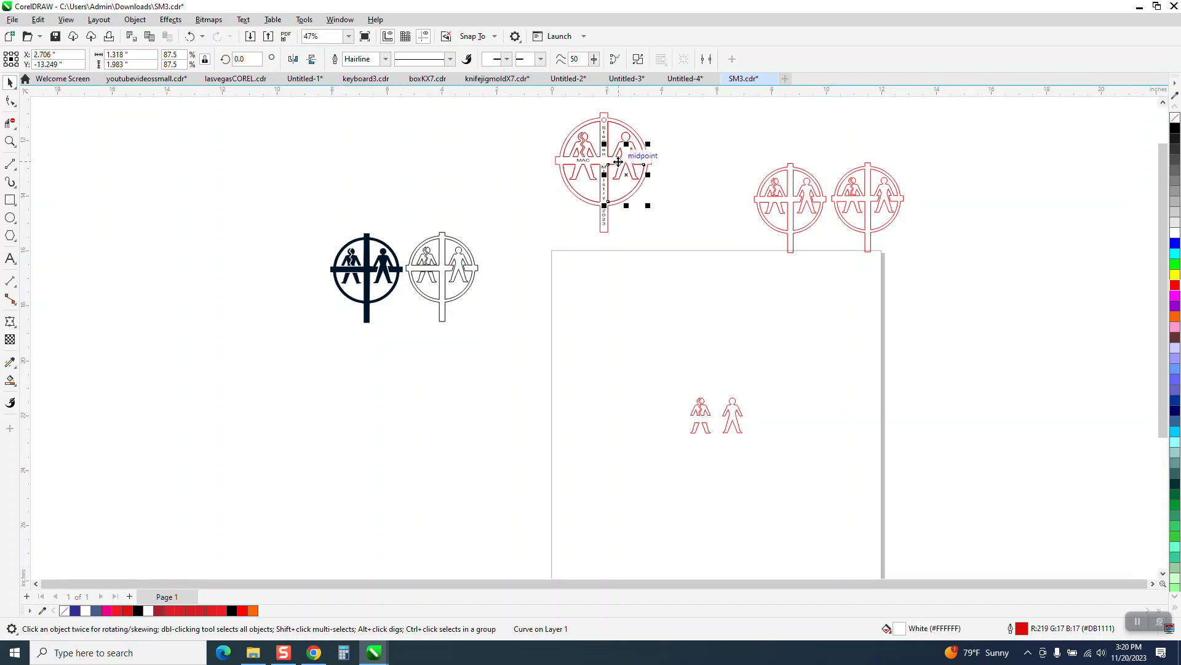
pyautogui.press('p')
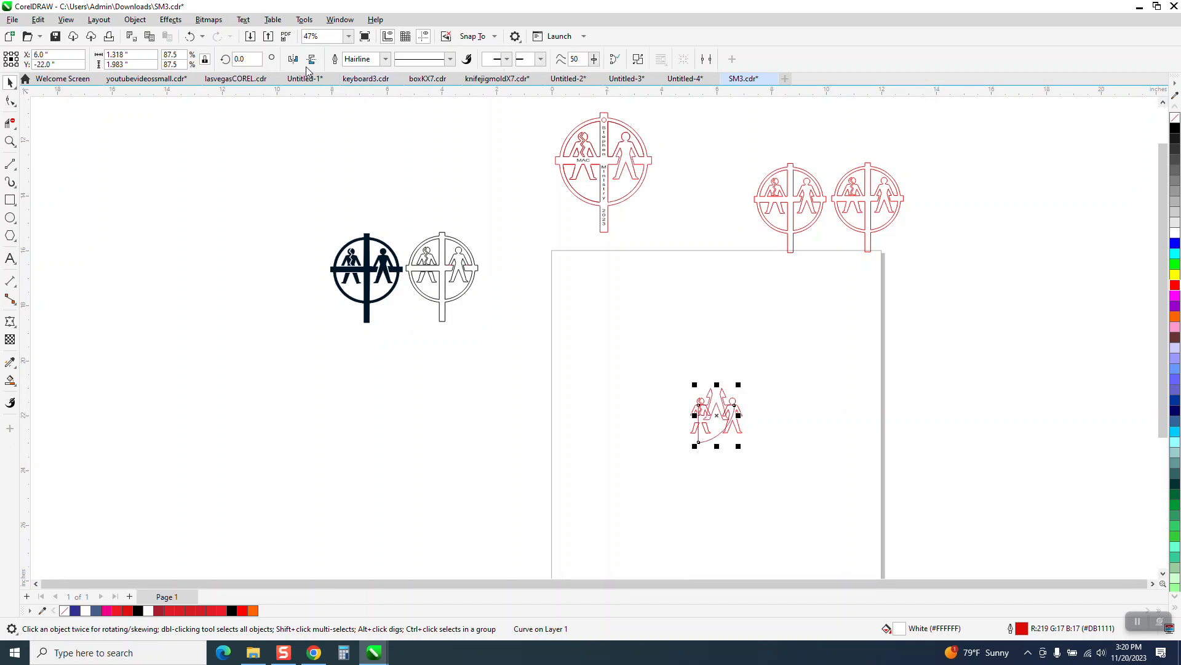
pyautogui.click(190, 36)
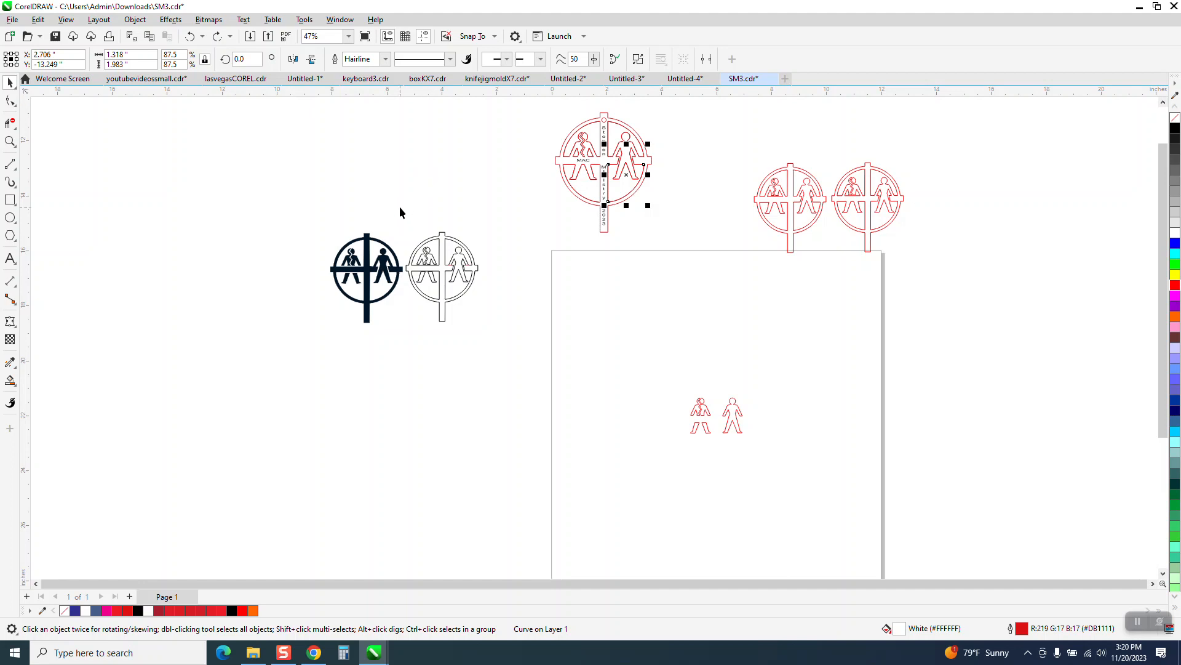
# Centre all the pieces of the black traced cross outline on the page.
pyautogui.moveTo(400, 208); pyautogui.dragTo(483, 310)
pyautogui.moveTo(523, 351); pyautogui.dragTo(525, 344)
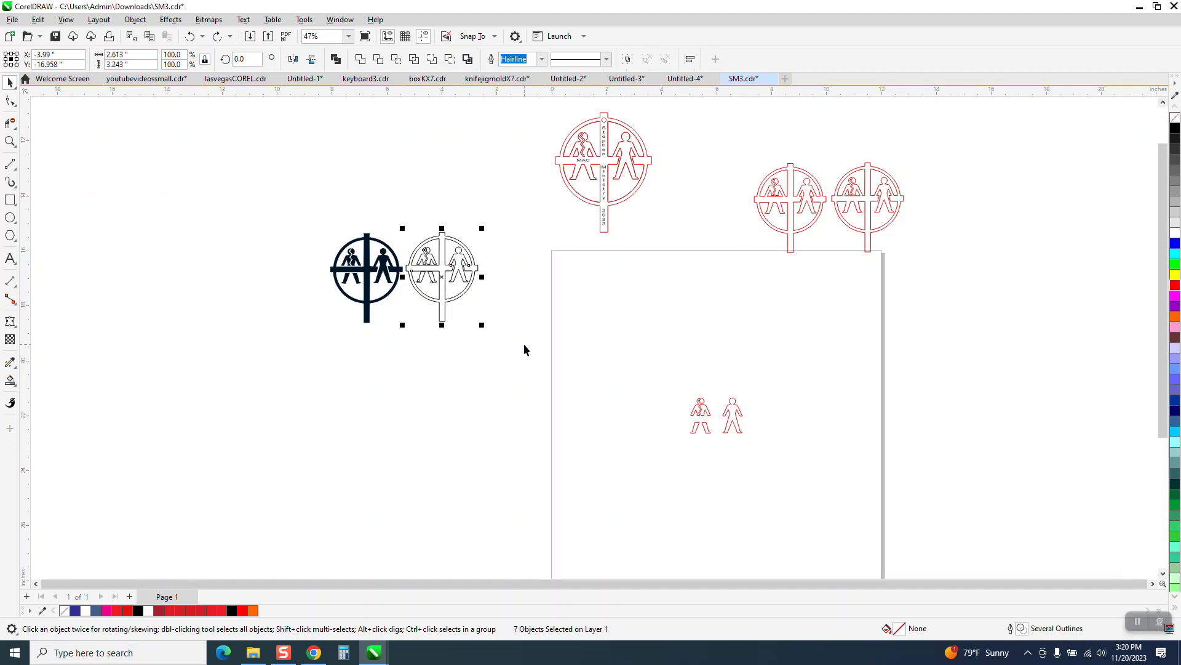
pyautogui.press('p')
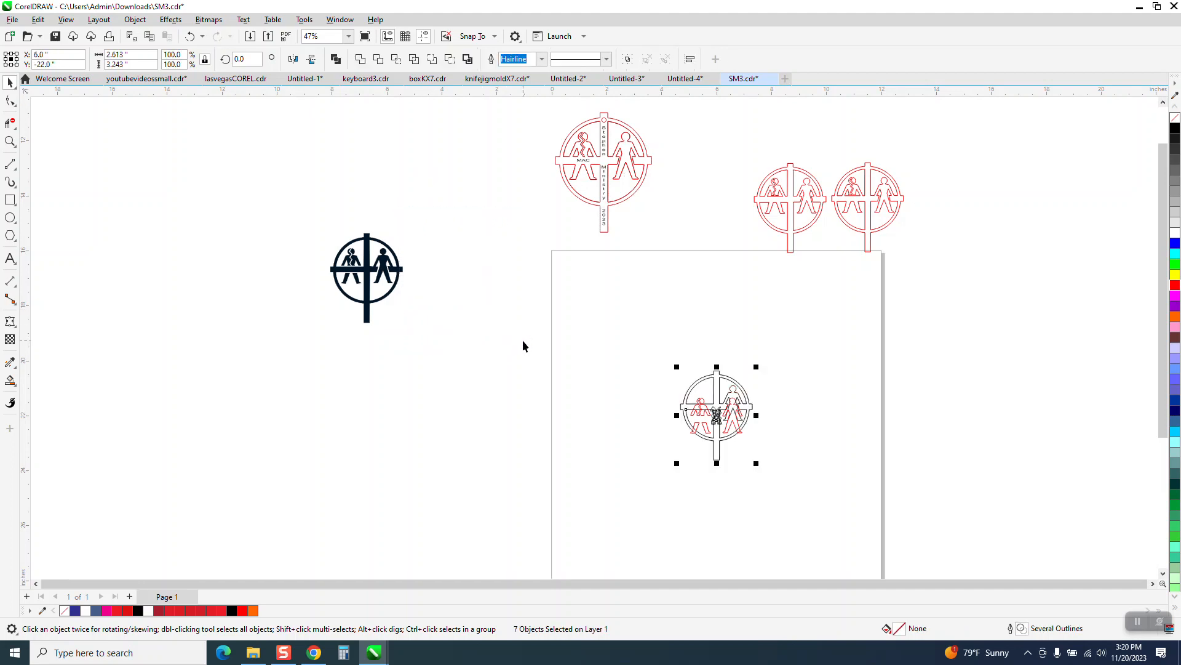
# Move the black traced outline to the right, clear of the red figures, and group the red figure pieces.
pyautogui.click(10, 140)
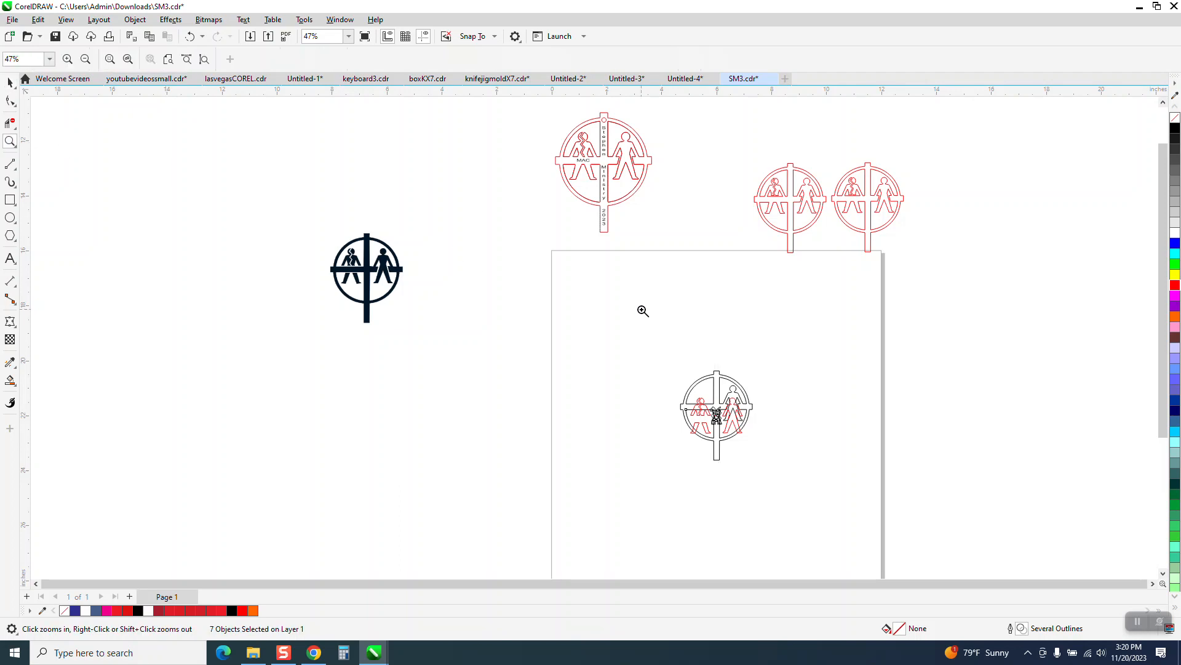
pyautogui.moveTo(643, 311); pyautogui.dragTo(923, 495)
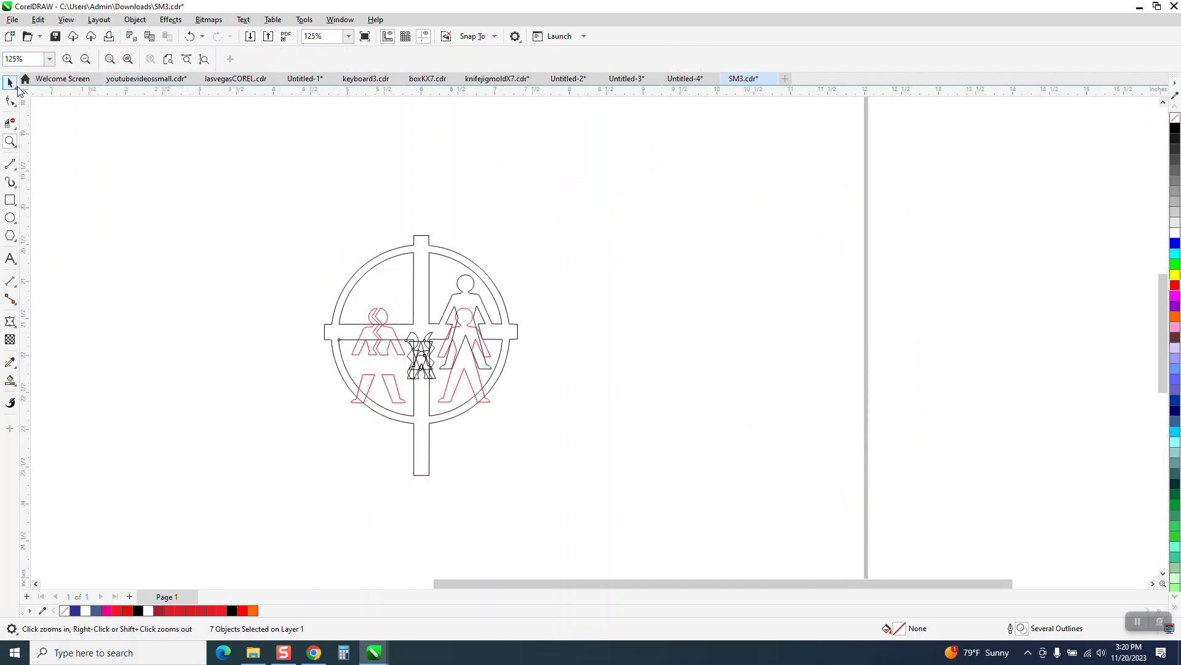
pyautogui.click(10, 82)
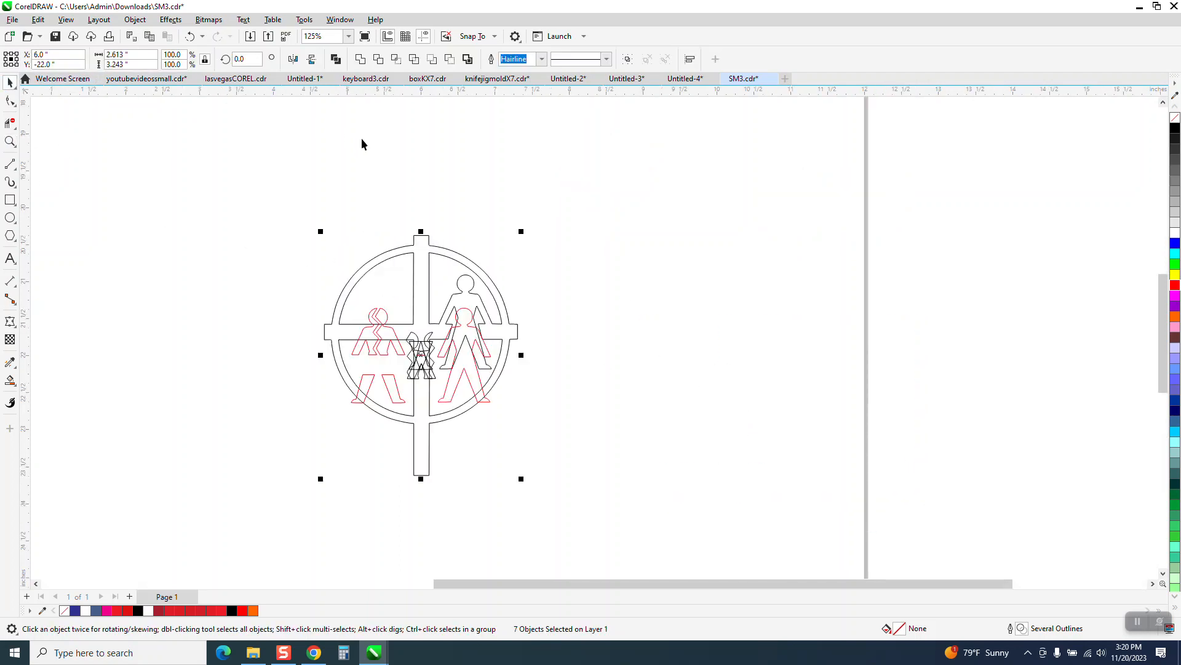
pyautogui.moveTo(470, 255); pyautogui.dragTo(739, 237)
pyautogui.moveTo(320, 283); pyautogui.dragTo(502, 390)
pyautogui.hotkey('ctrl', 'g')
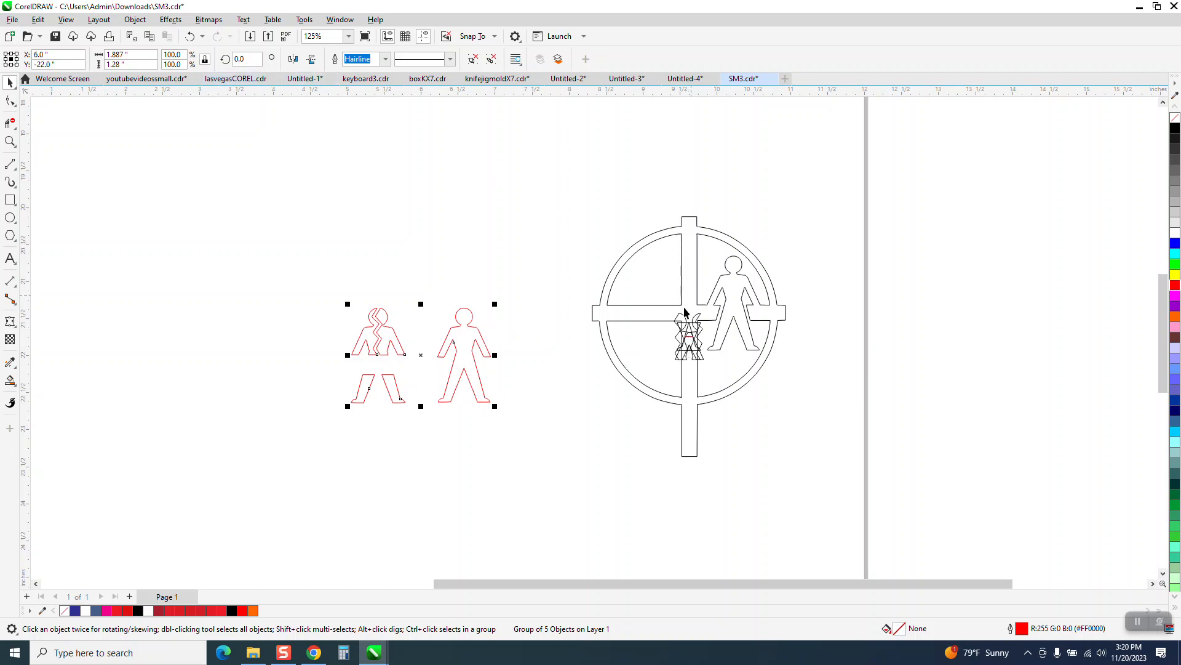
# Delete the leftover small pieces at the cross centre and move the traced outline back over the red figures.
pyautogui.moveTo(587, 312); pyautogui.dragTo(707, 367)
pyautogui.press('Delete')
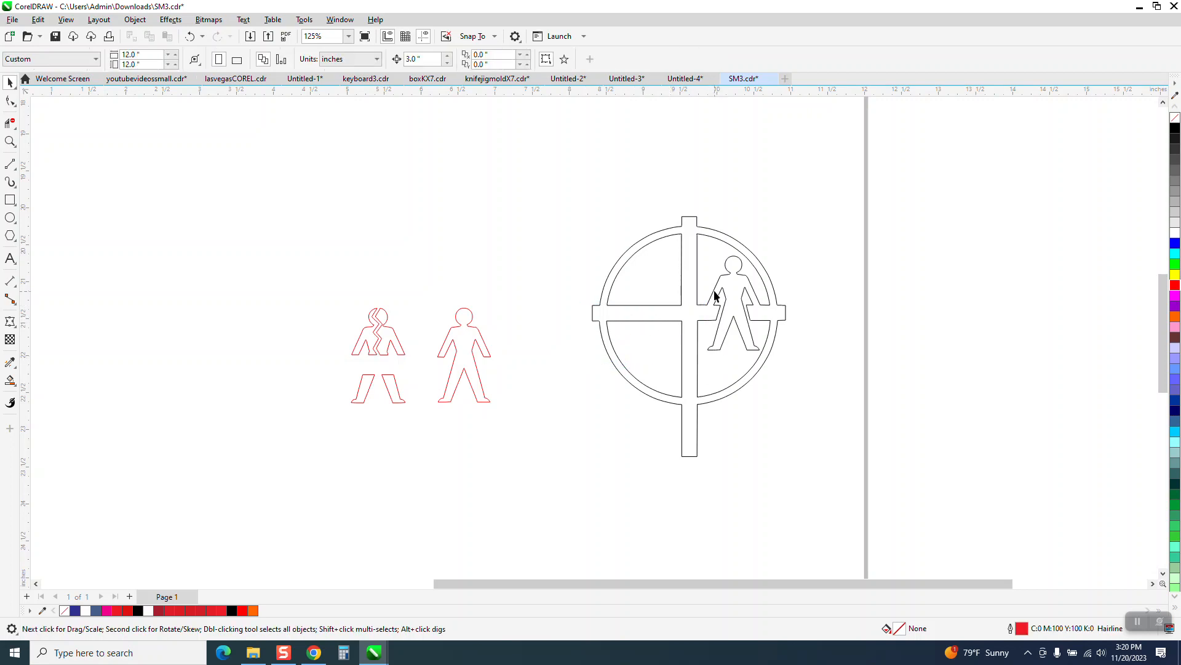
pyautogui.click(697, 242)
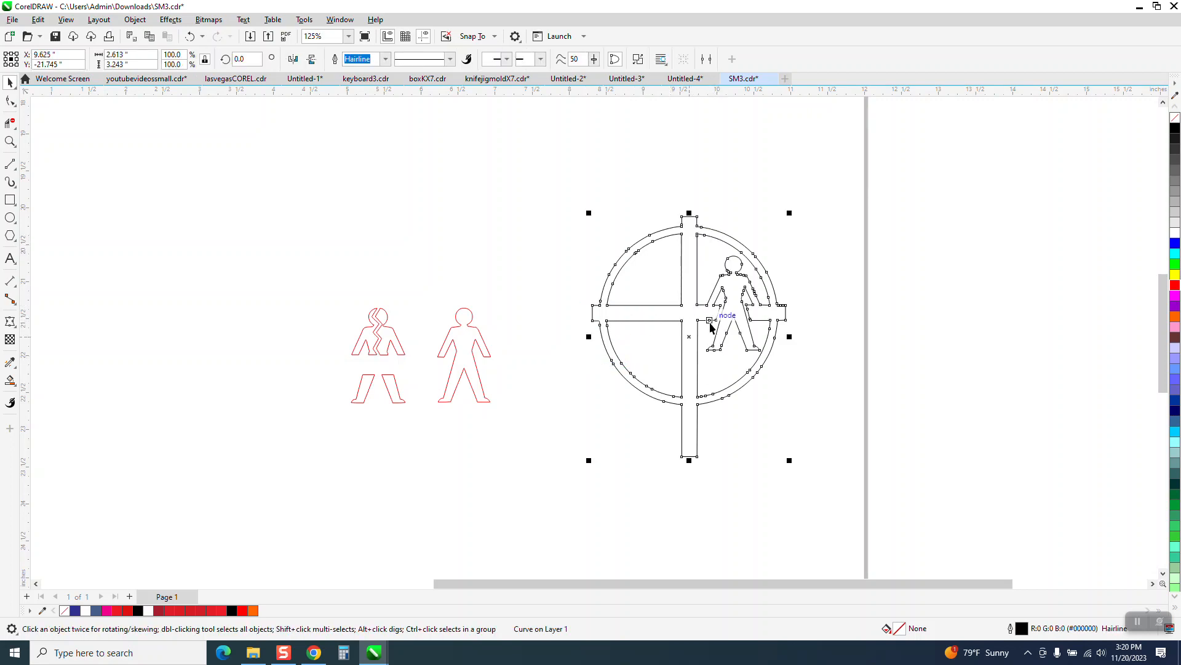
pyautogui.moveTo(720, 305); pyautogui.dragTo(445, 359)
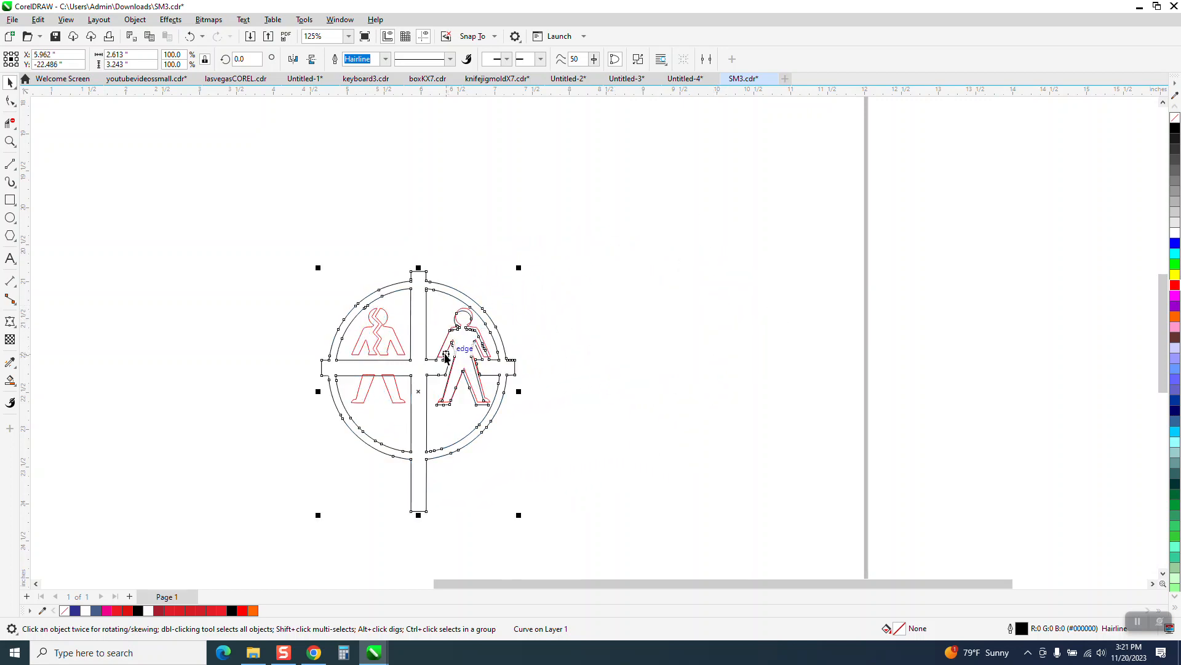
# Set the nudge distance to 0.01 inch and nudge the traced outline 0.02 inch right and 0.03 inch up onto the red right-hand figure.
pyautogui.click(10, 141)
pyautogui.moveTo(296, 242); pyautogui.dragTo(543, 489)
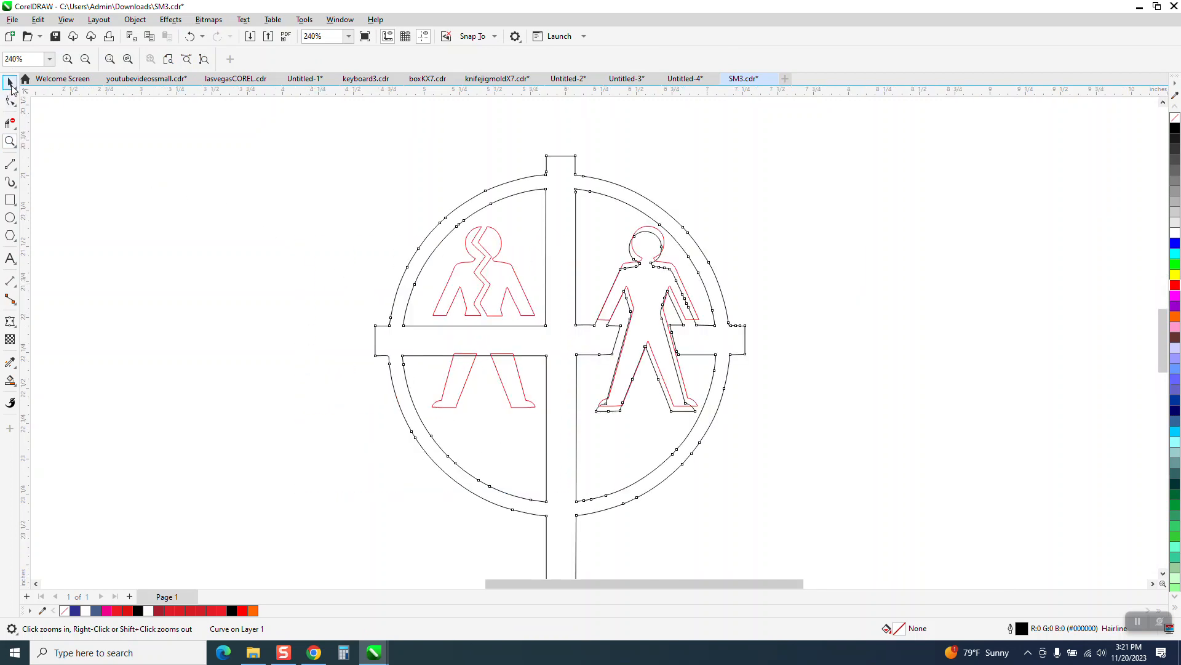
pyautogui.click(10, 82)
pyautogui.click(320, 135)
pyautogui.moveTo(430, 61); pyautogui.dragTo(367, 73)
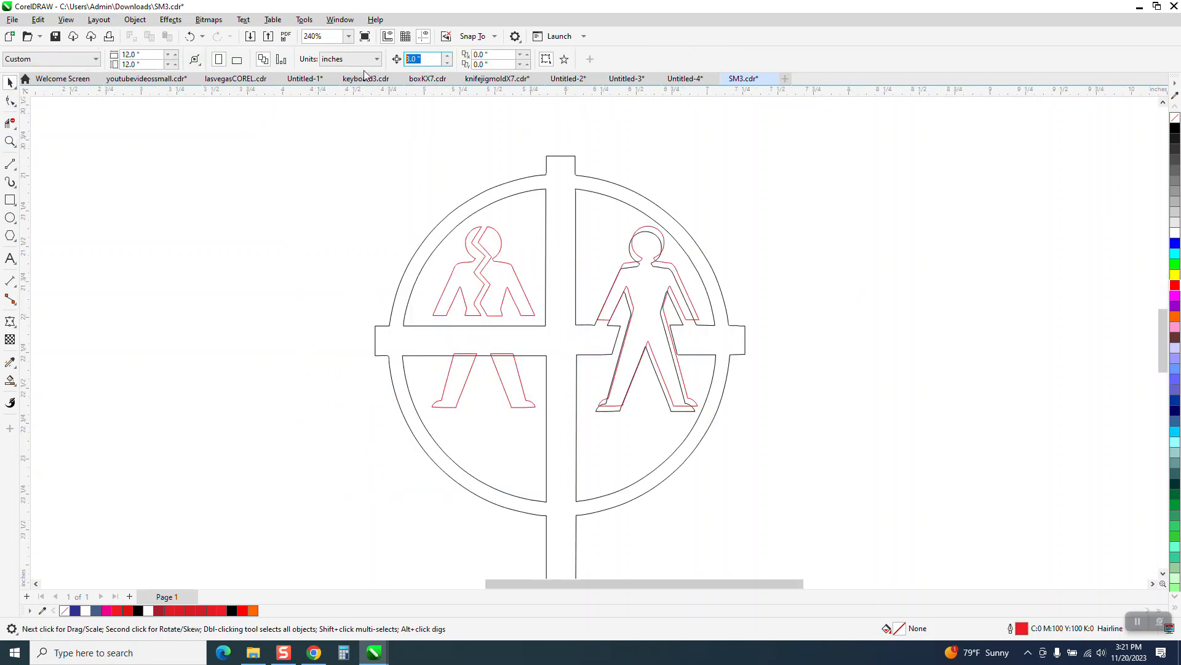
pyautogui.write('.0')
pyautogui.click(606, 180)
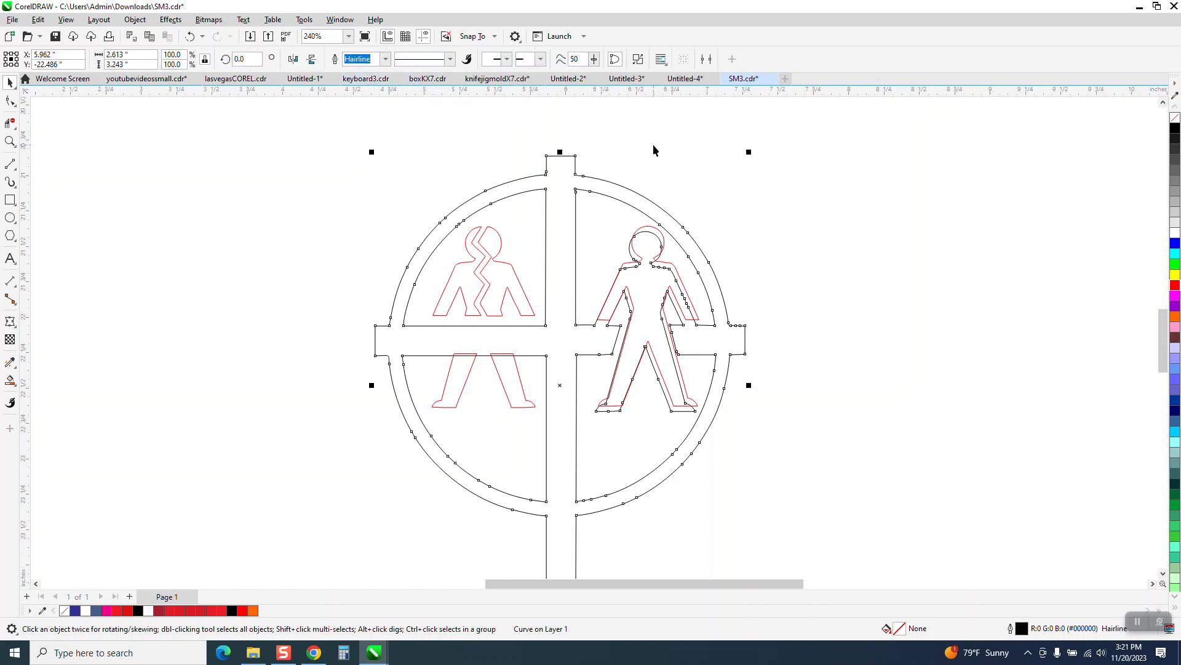
pyautogui.press('Right')
pyautogui.press('Right')
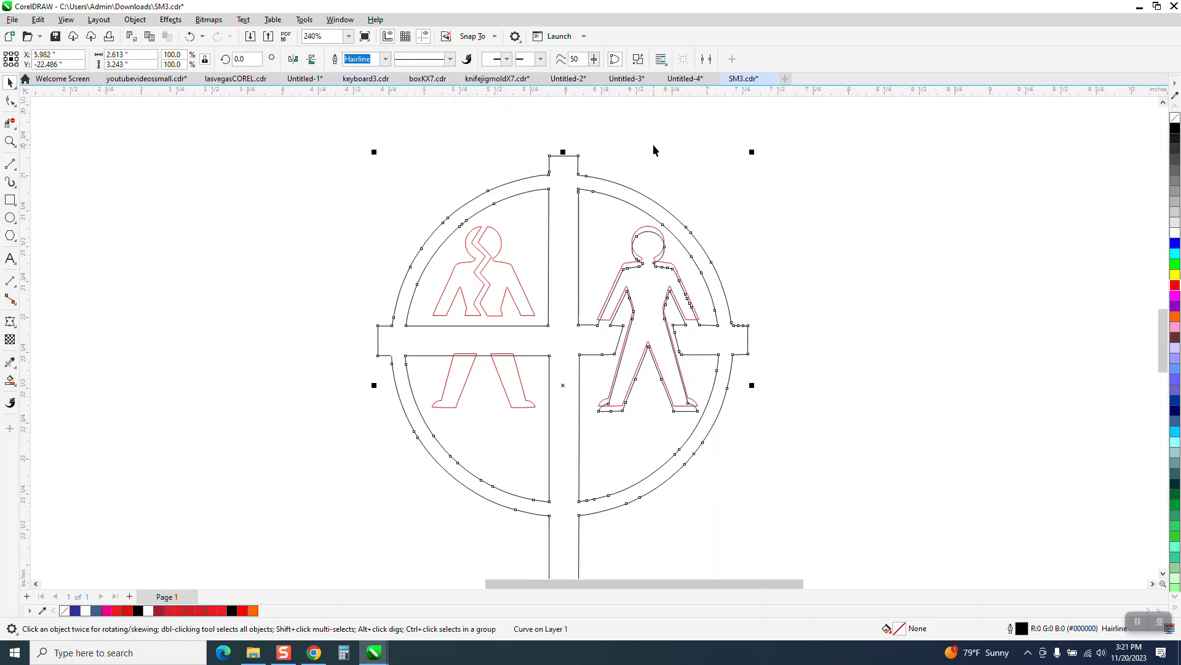
pyautogui.press('Up')
pyautogui.press('Up')
pyautogui.press('Up')
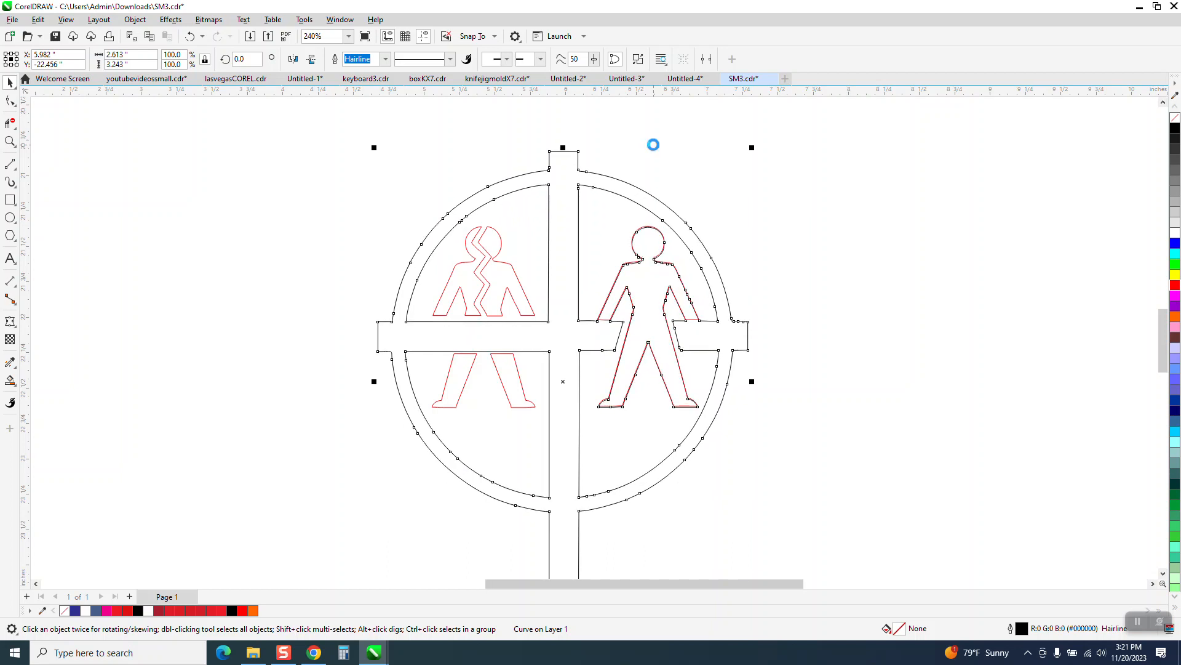
pyautogui.click(714, 219)
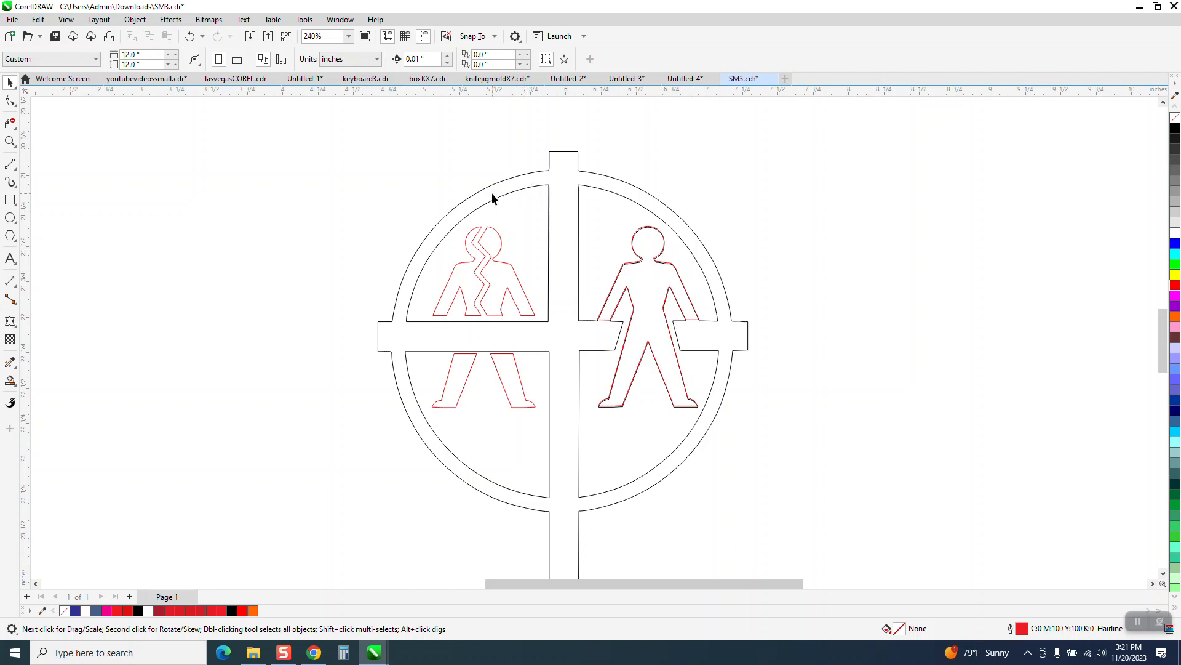
# Measure the outer ring's width at the crossbar with a parallel dimension, without keeping the dimension.
pyautogui.click(17, 284)
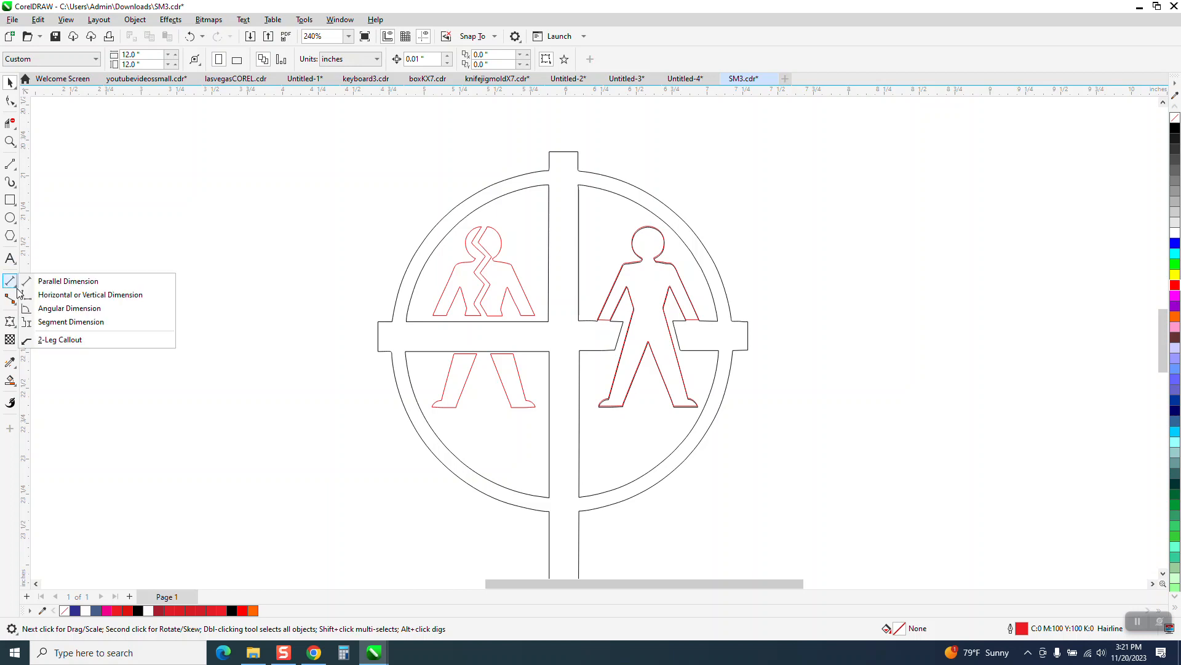
pyautogui.click(46, 275)
pyautogui.moveTo(392, 323); pyautogui.dragTo(732, 321)
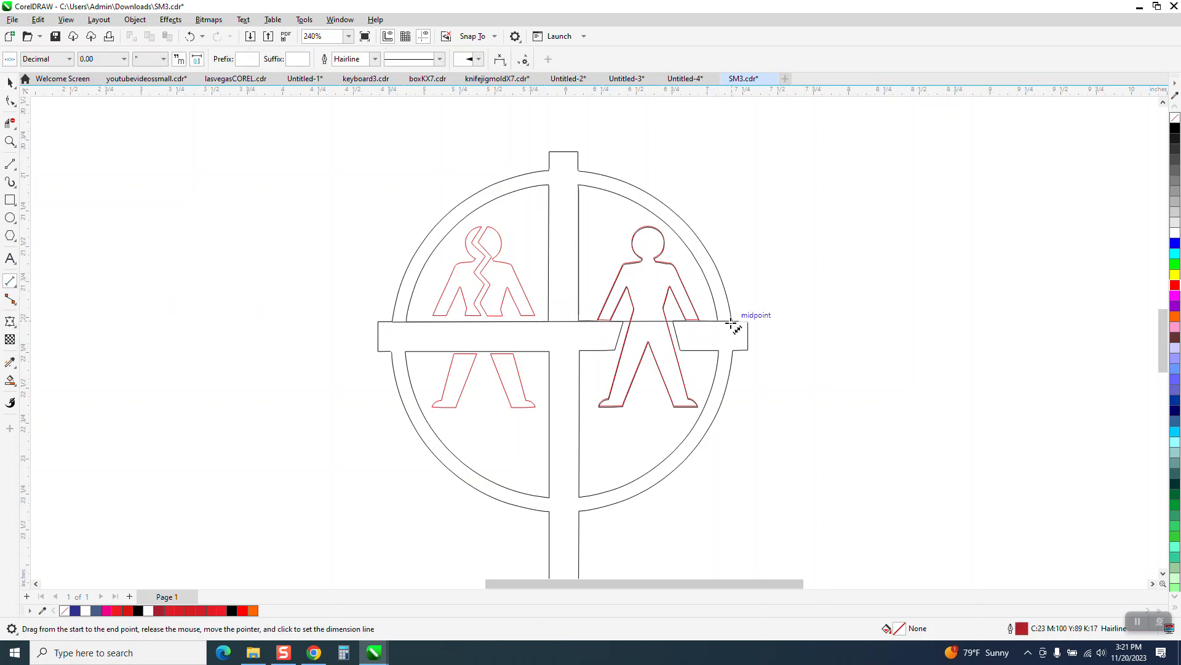
pyautogui.click(733, 321)
pyautogui.press('Delete')
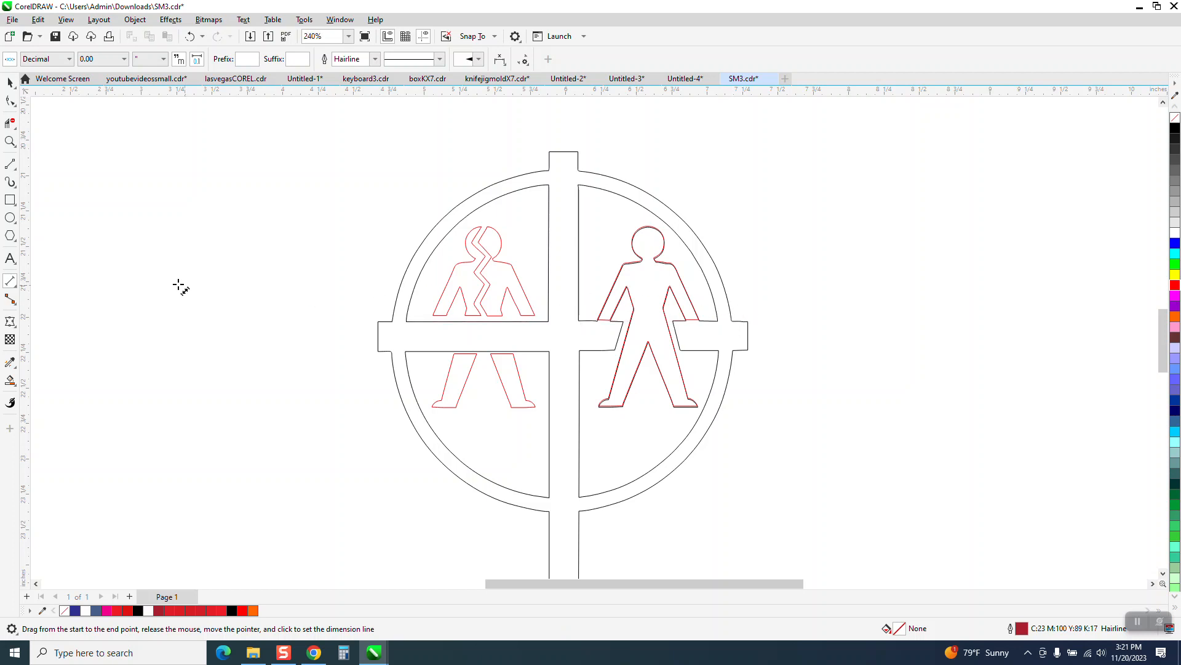
# Draw a circle beside the cross, set its diameter to 2.4 inches, and centre it on the page.
pyautogui.click(10, 218)
pyautogui.moveTo(377, 182); pyautogui.dragTo(234, 475)
pyautogui.doubleClick(151, 55)
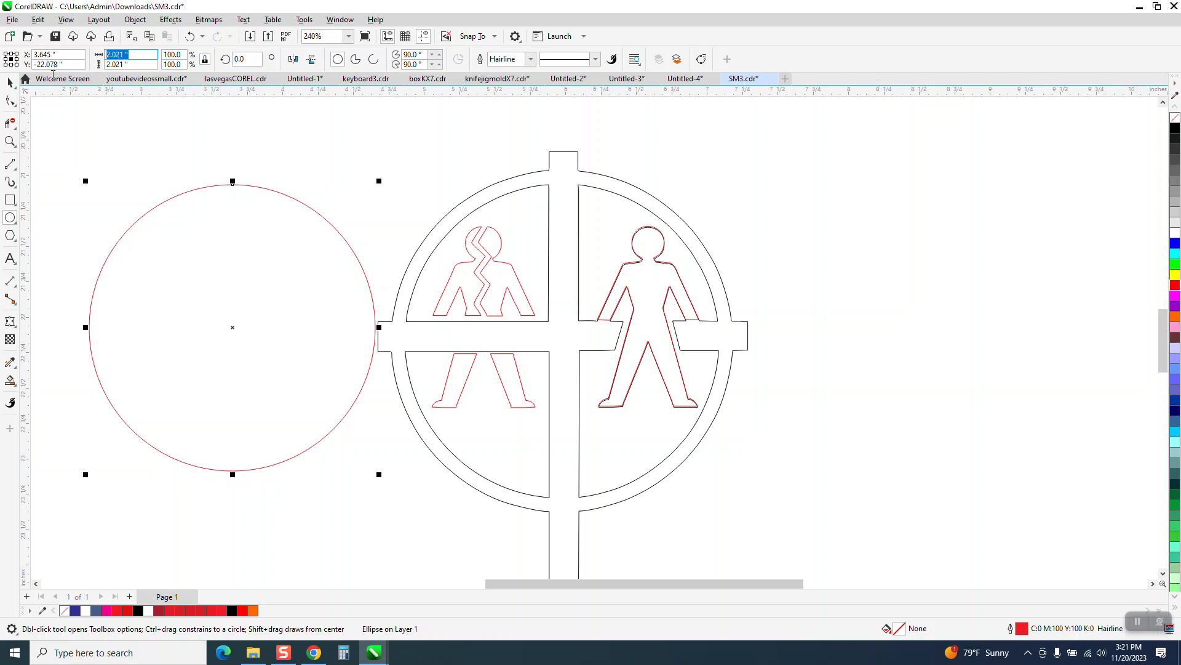
pyautogui.write('2.4')
pyautogui.press('Return')
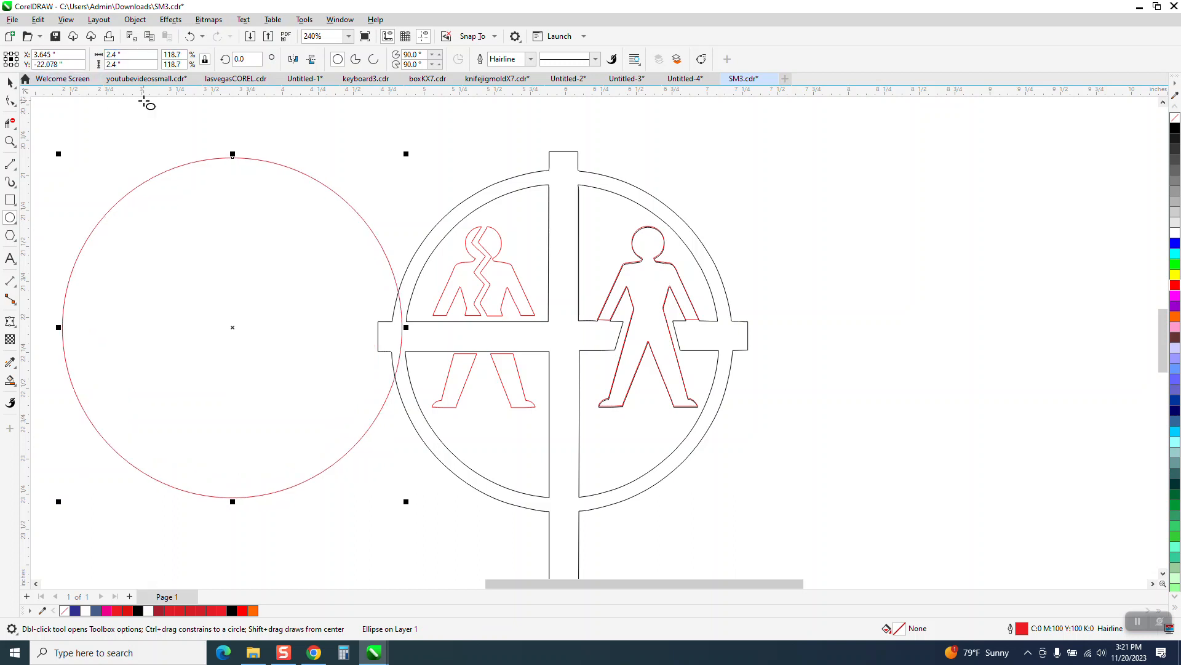
pyautogui.press('p')
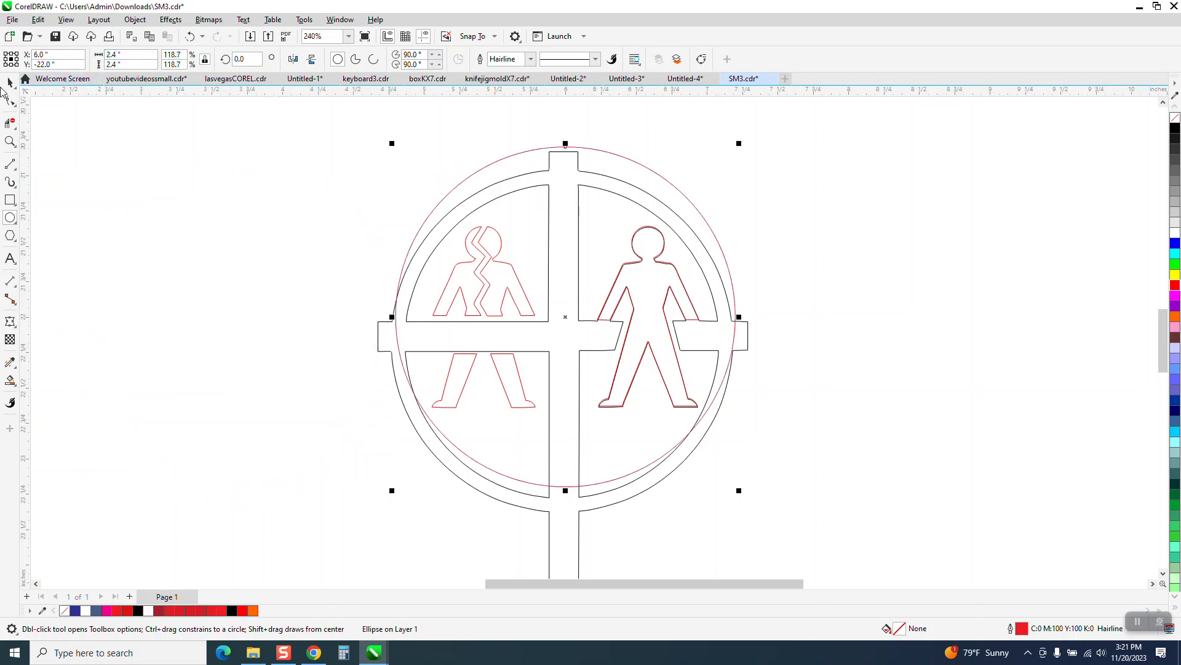
# Move the 2.4-inch circle onto the traced outer ring, then fine-tune it 0.02 inch left and 0.01 inch up.
pyautogui.press('space')
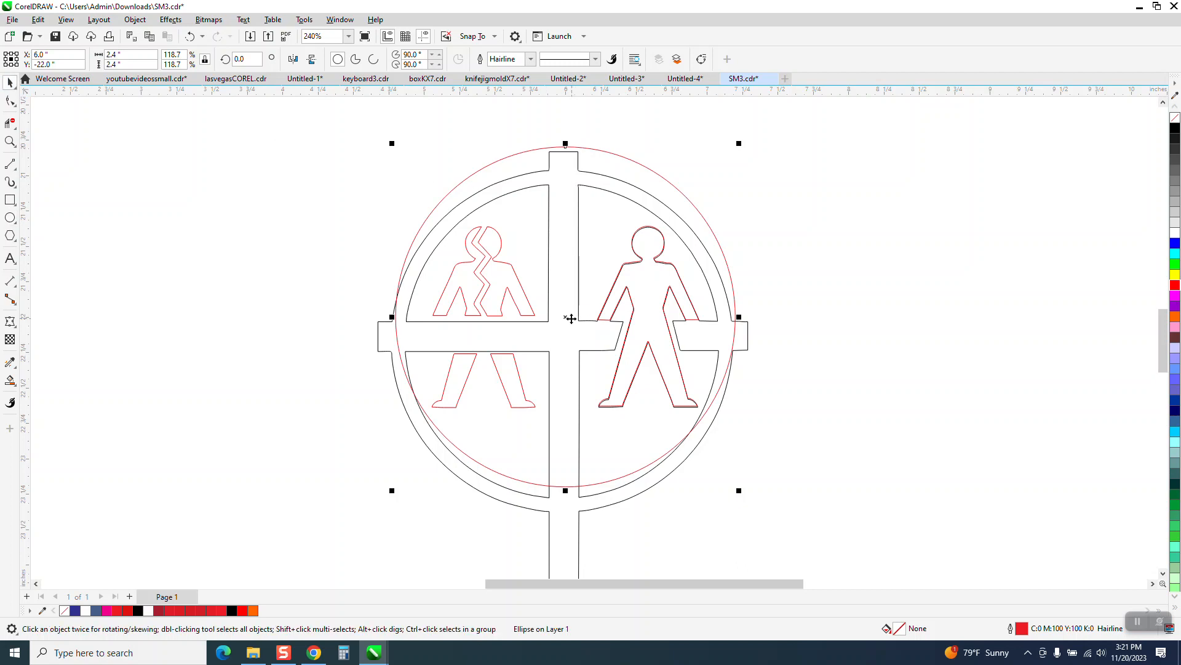
pyautogui.moveTo(566, 316); pyautogui.dragTo(564, 340)
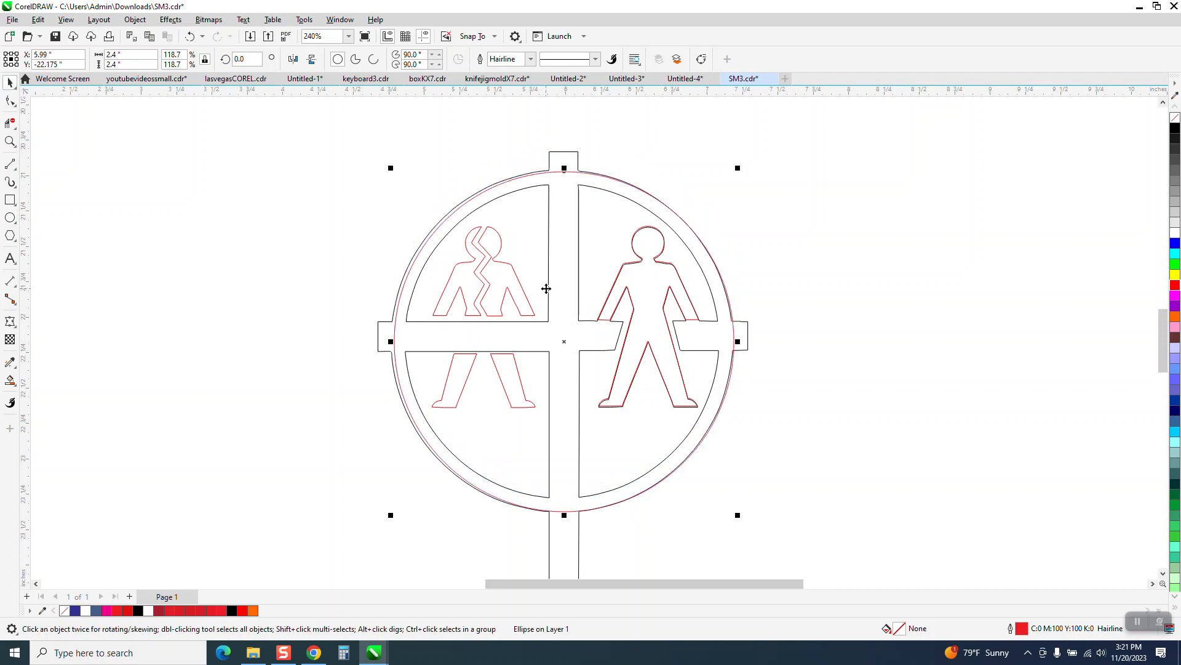
pyautogui.press('Left')
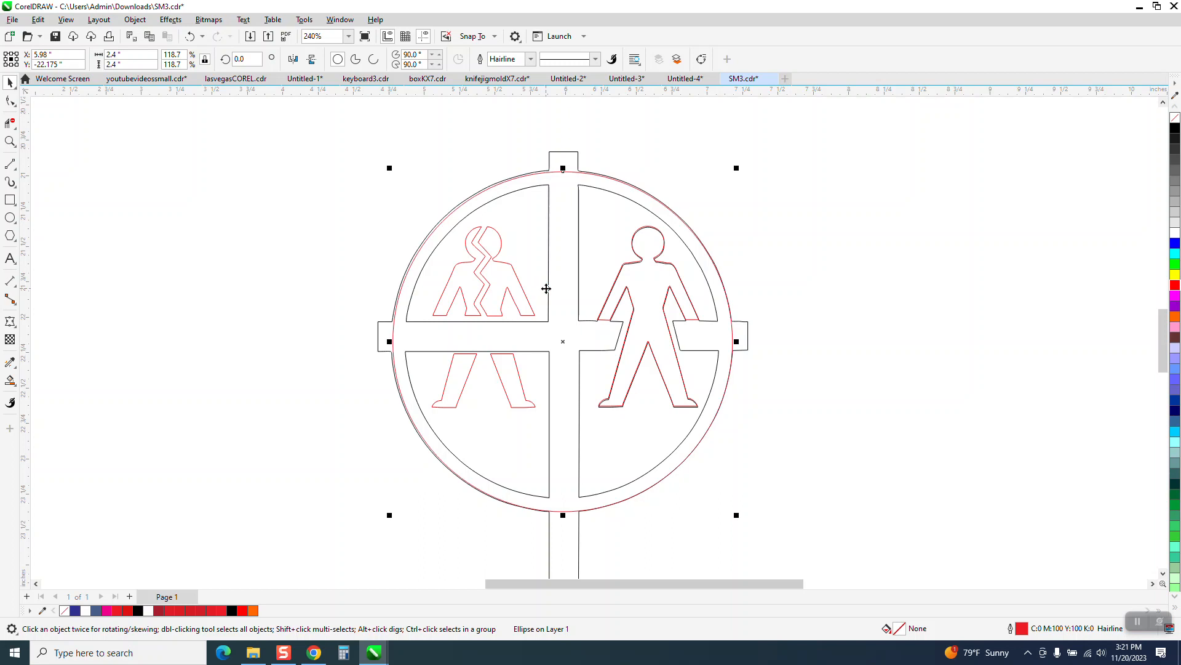
pyautogui.press('Left')
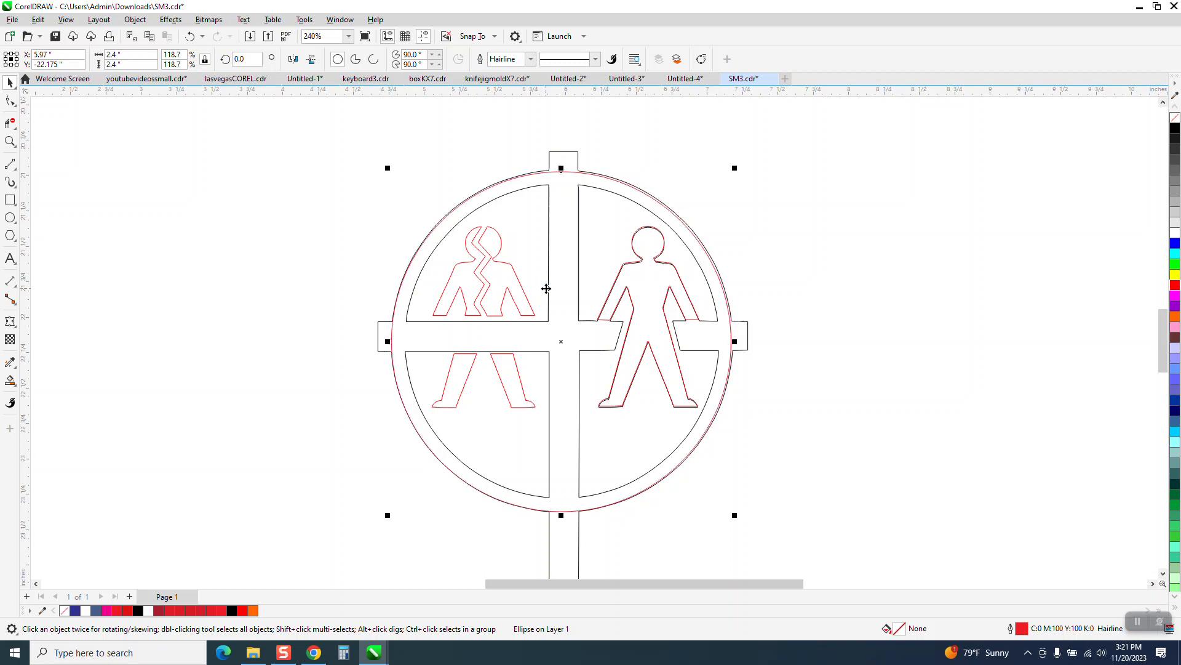
pyautogui.press('Up')
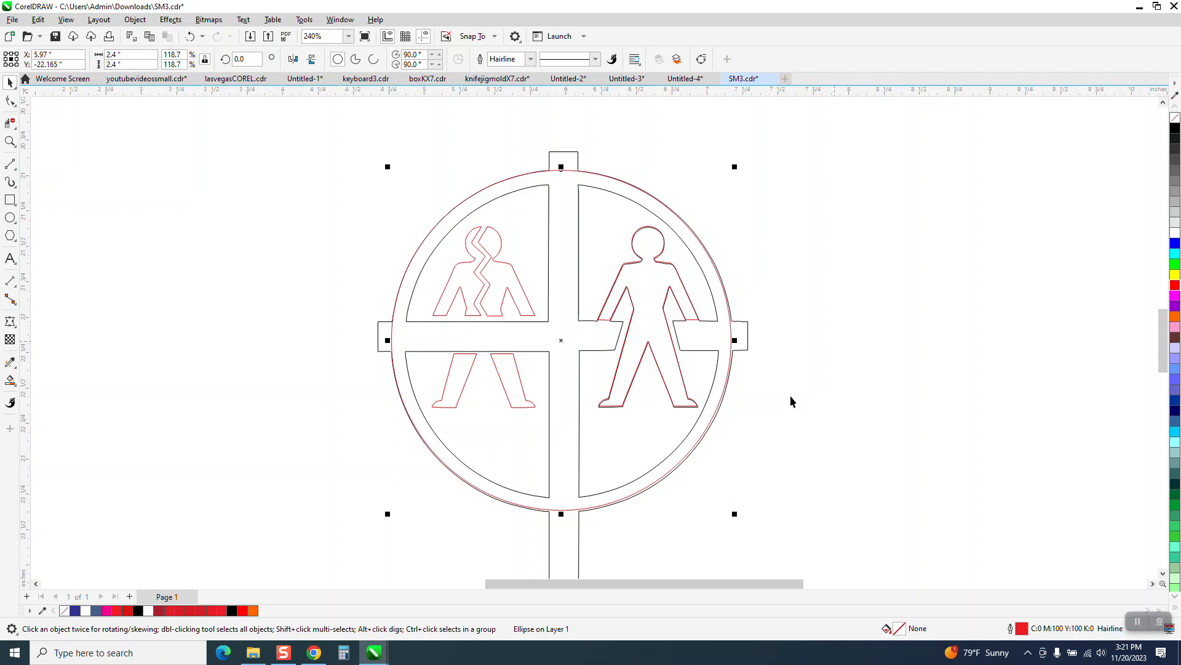
pyautogui.click(468, 145)
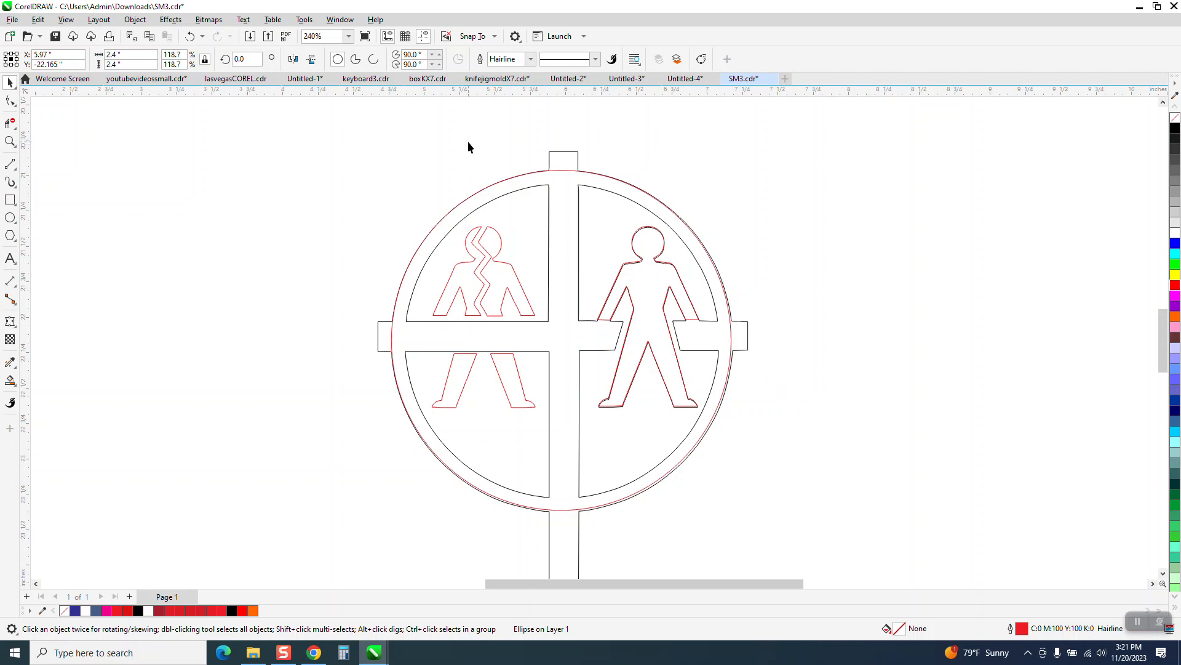
# Make a concentric copy of the circle scaled down to about 2.206 inches to match the ring's inner edge.
pyautogui.click(568, 171)
pyautogui.moveTo(735, 166); pyautogui.dragTo(735, 180)
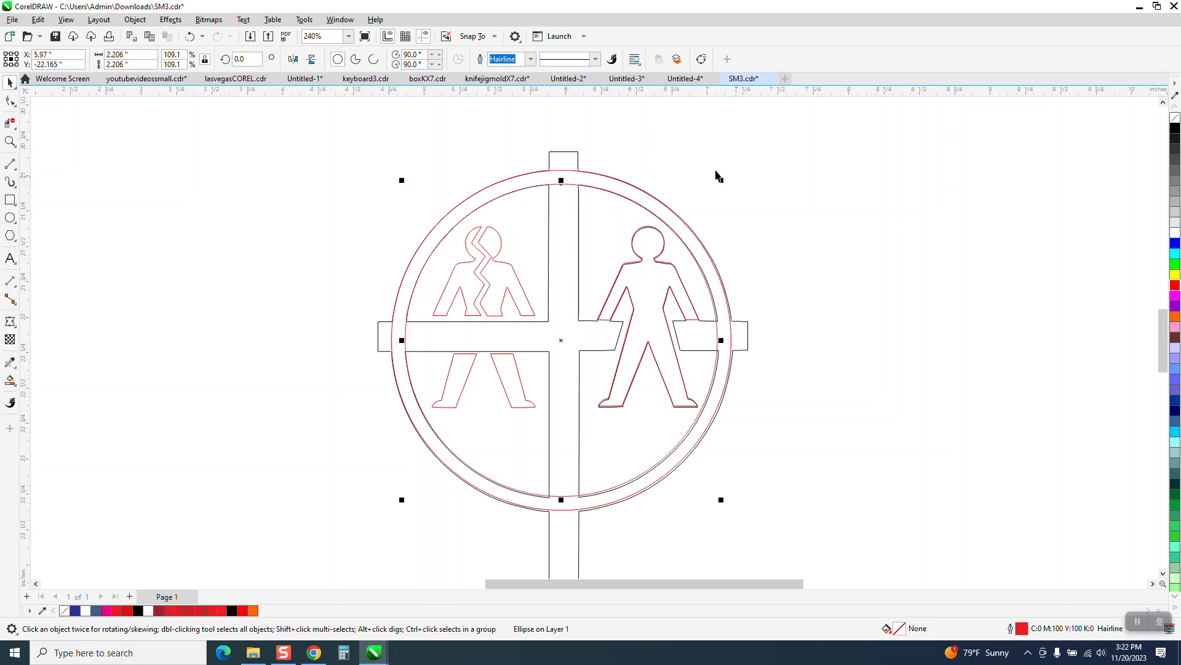
pyautogui.scroll(-3, 492, 163)
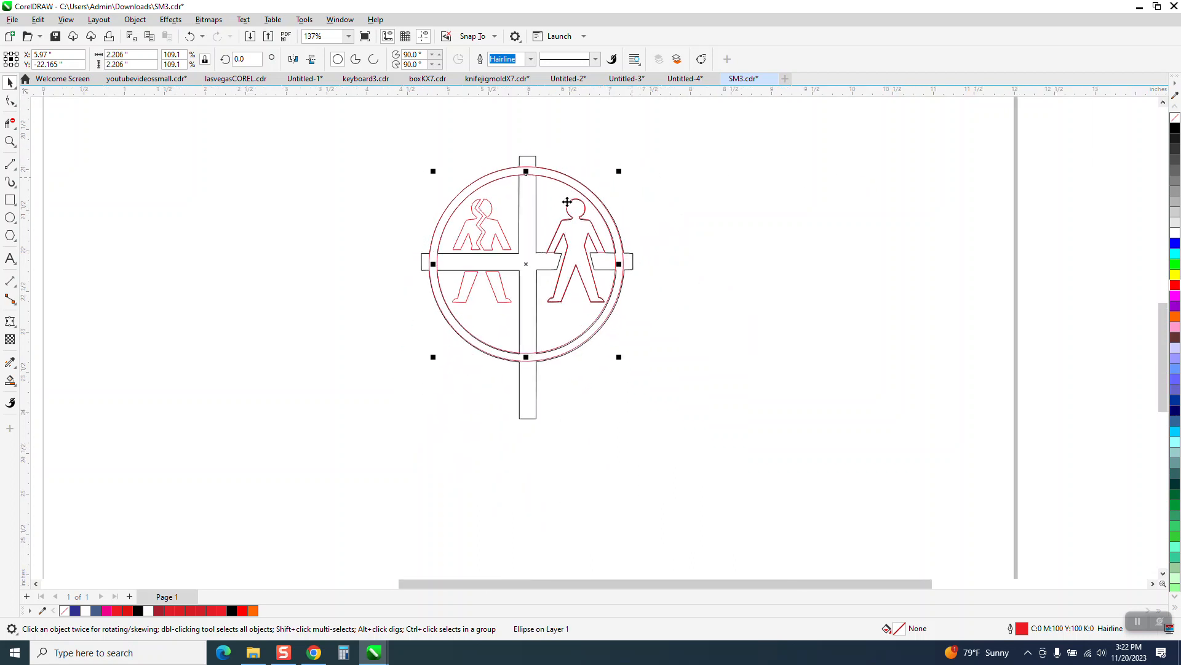
pyautogui.click(611, 143)
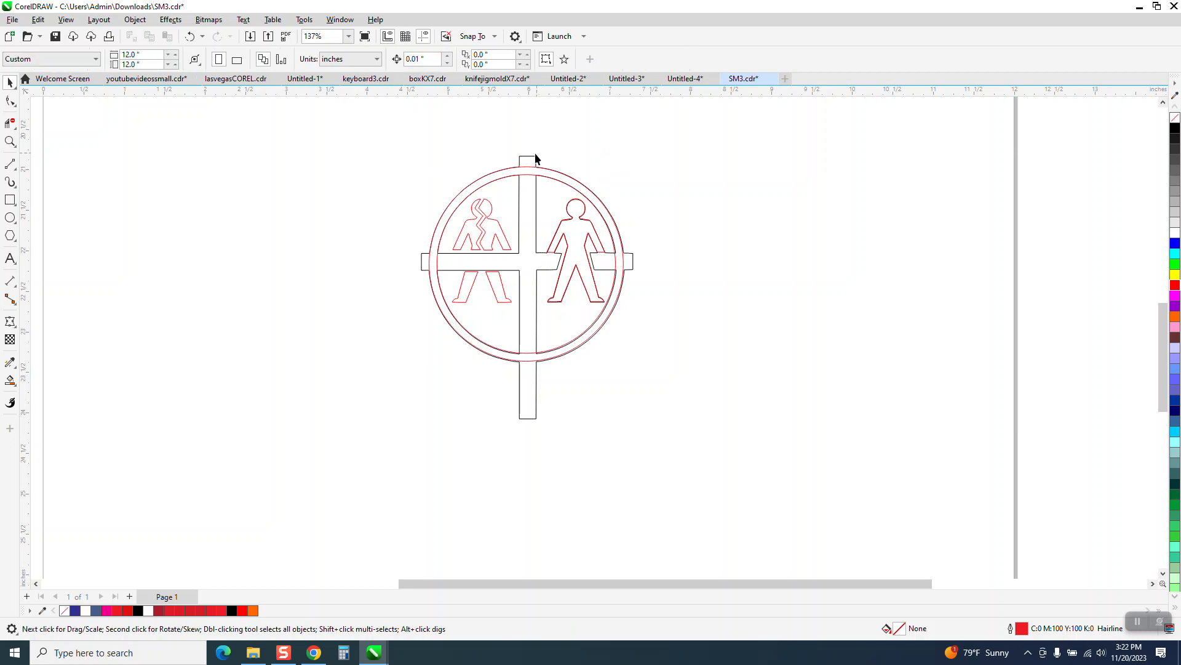
# Try nudging the traced outline 0.01 inch left against the red circles.
pyautogui.click(535, 160)
pyautogui.press('Left')
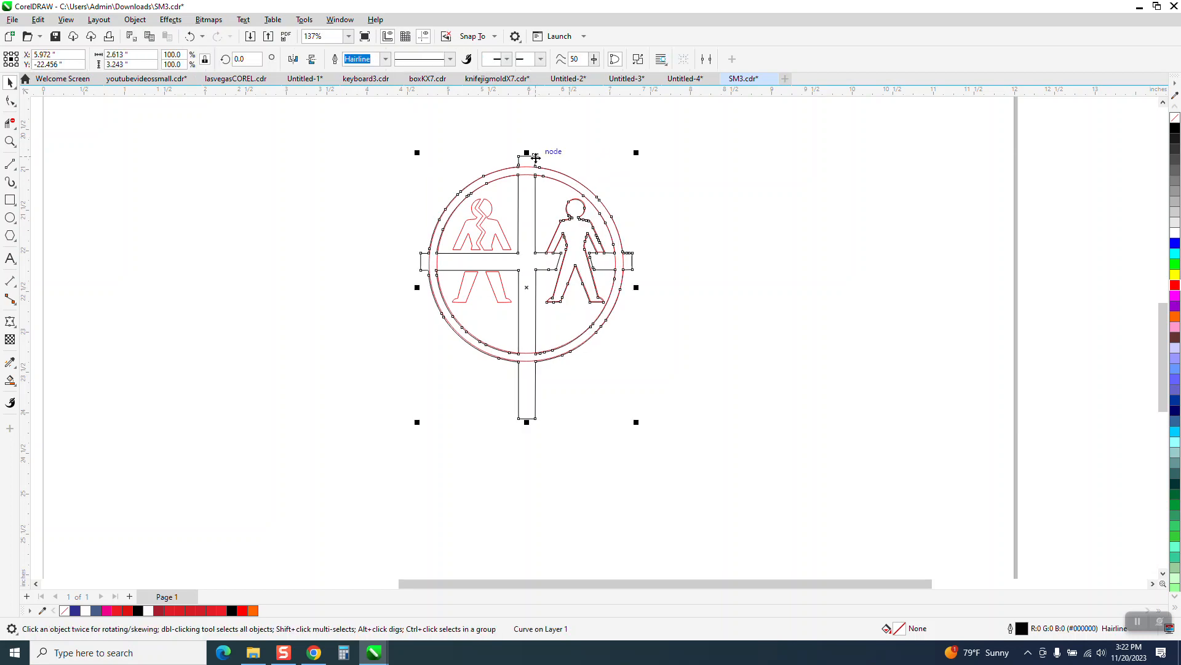
pyautogui.click(582, 136)
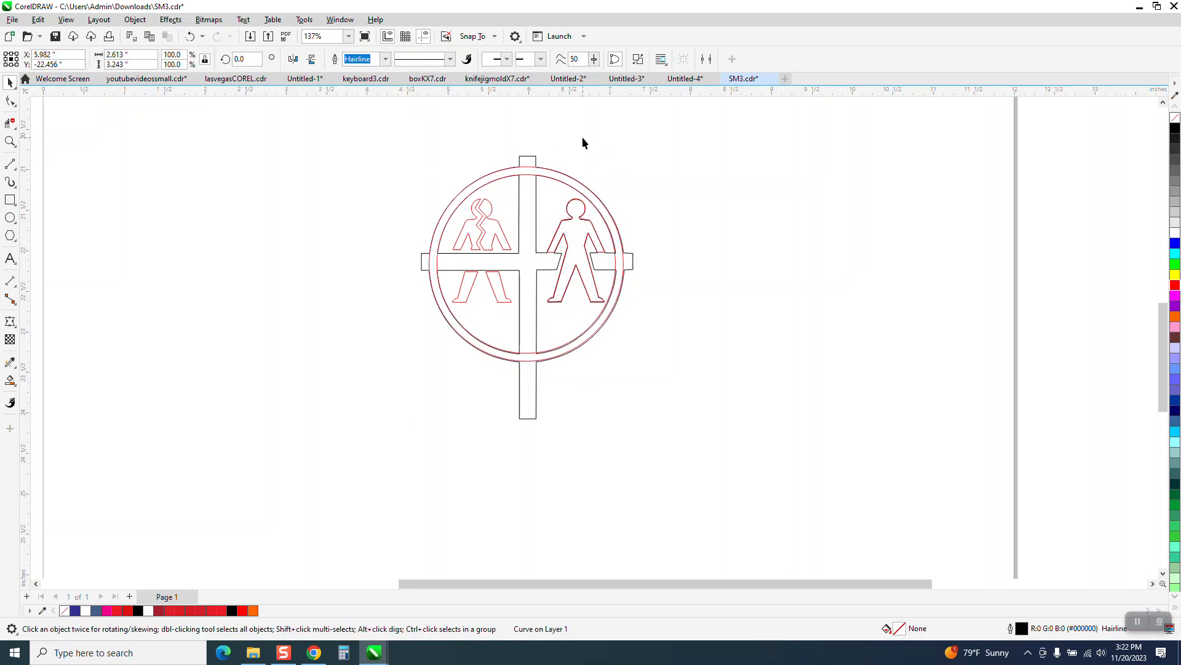
# Draw a rectangle about 0.207 by 3.243 inches over the cross's vertical bar and one about 2.613 by 0.2 inches over the crossbar.
pyautogui.click(10, 200)
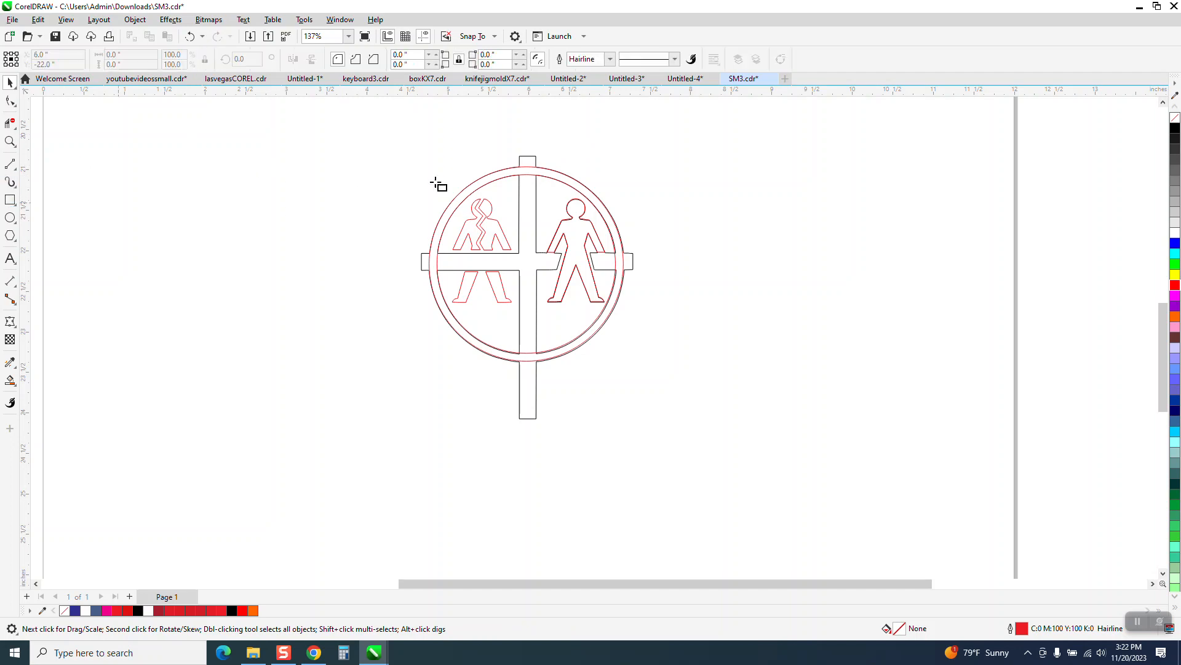
pyautogui.click(9, 141)
pyautogui.click(312, 280)
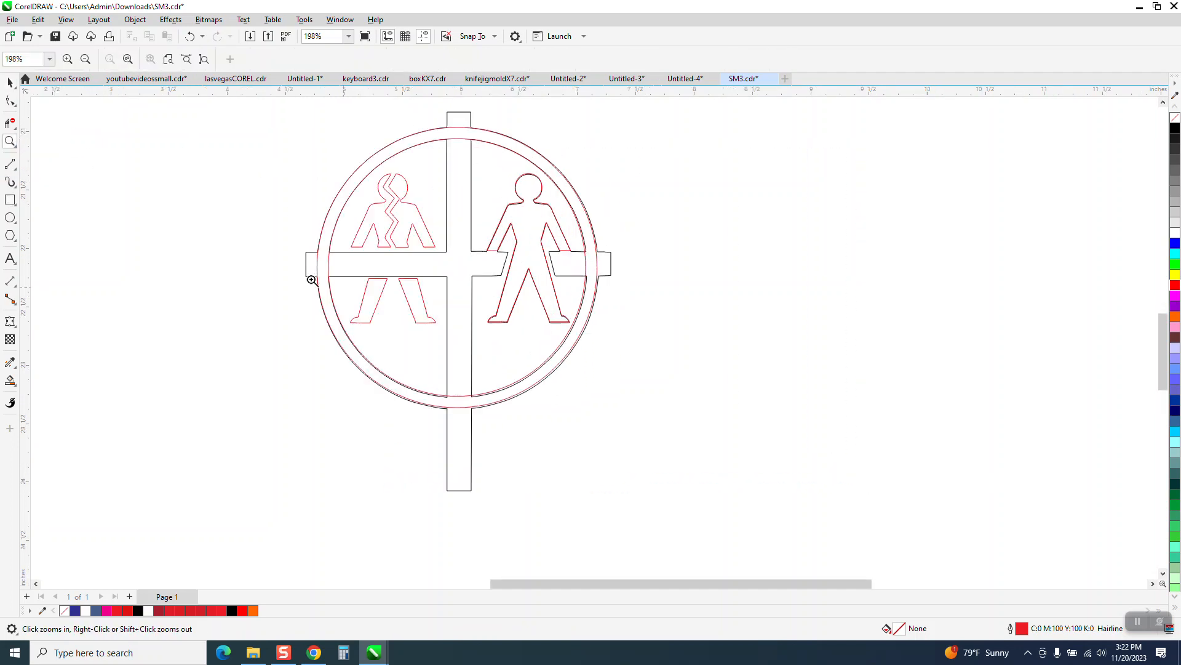
pyautogui.click(10, 200)
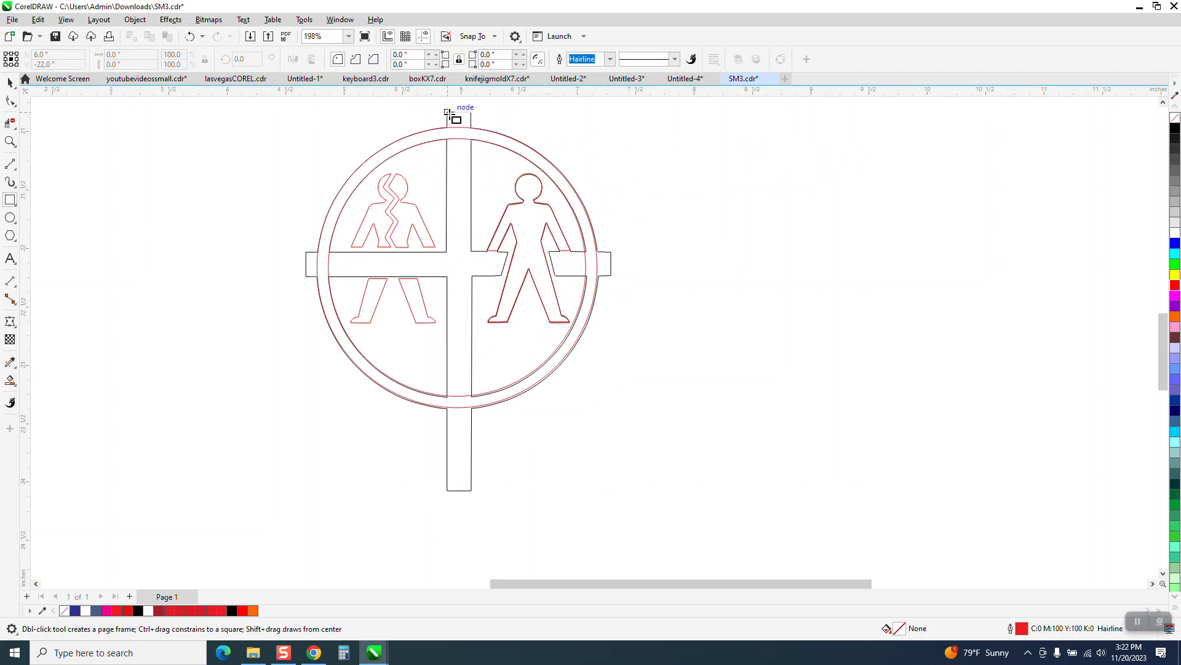
pyautogui.moveTo(447, 112); pyautogui.dragTo(471, 491)
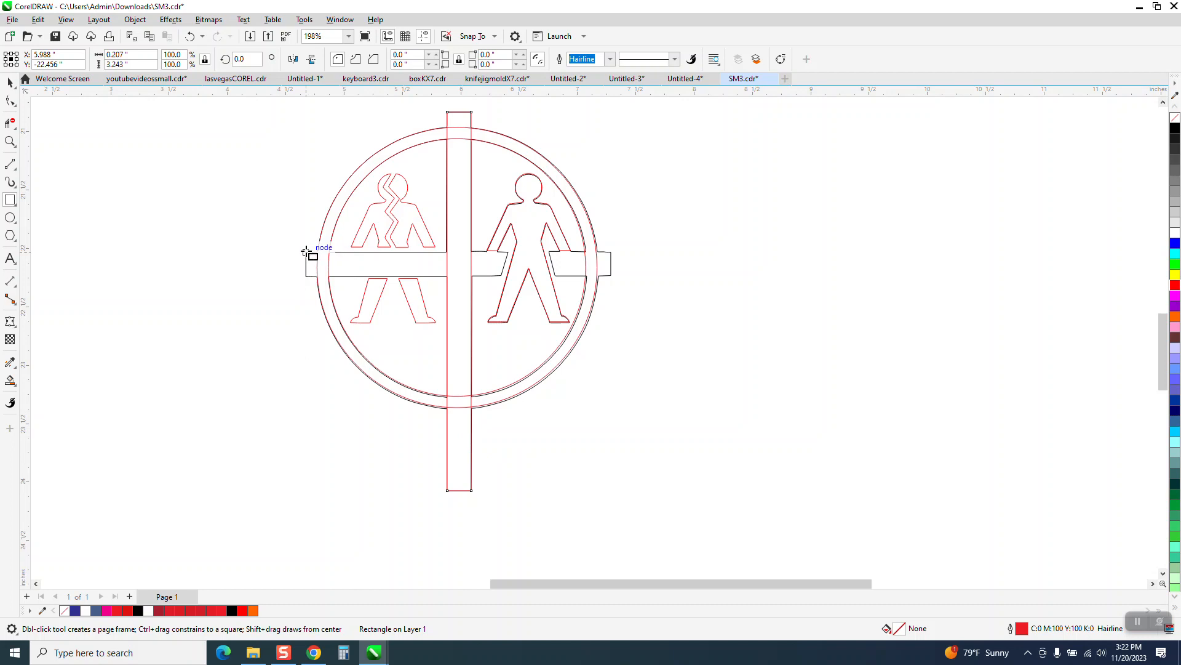
pyautogui.moveTo(308, 253); pyautogui.dragTo(612, 275)
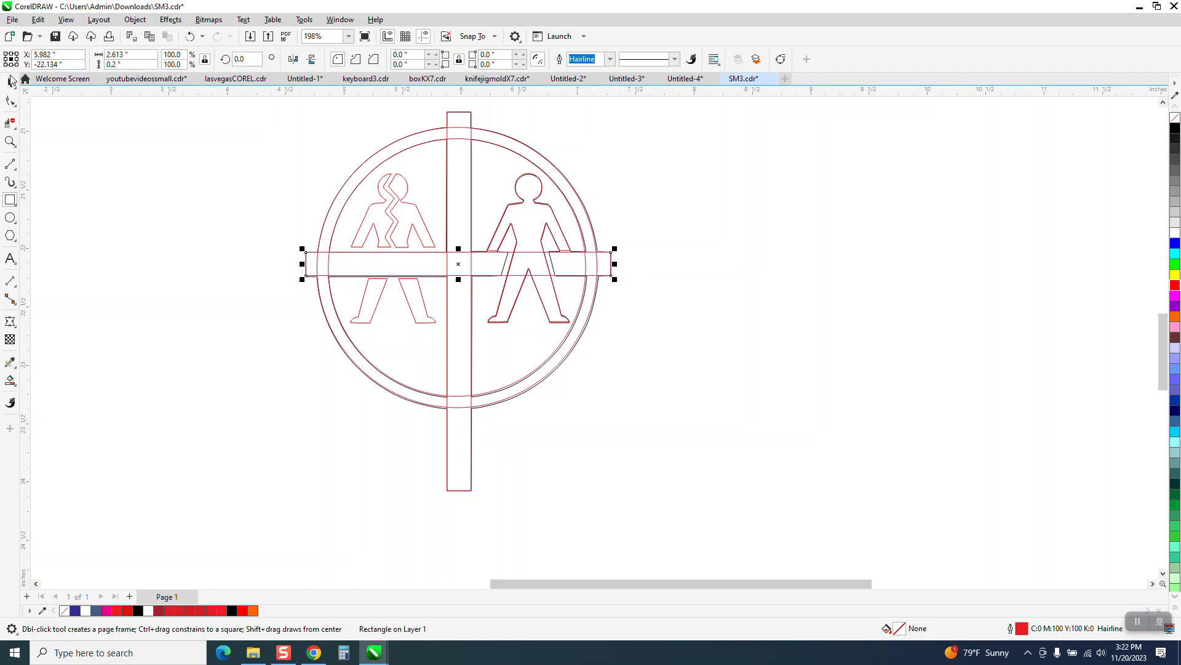
pyautogui.click(10, 81)
pyautogui.click(76, 102)
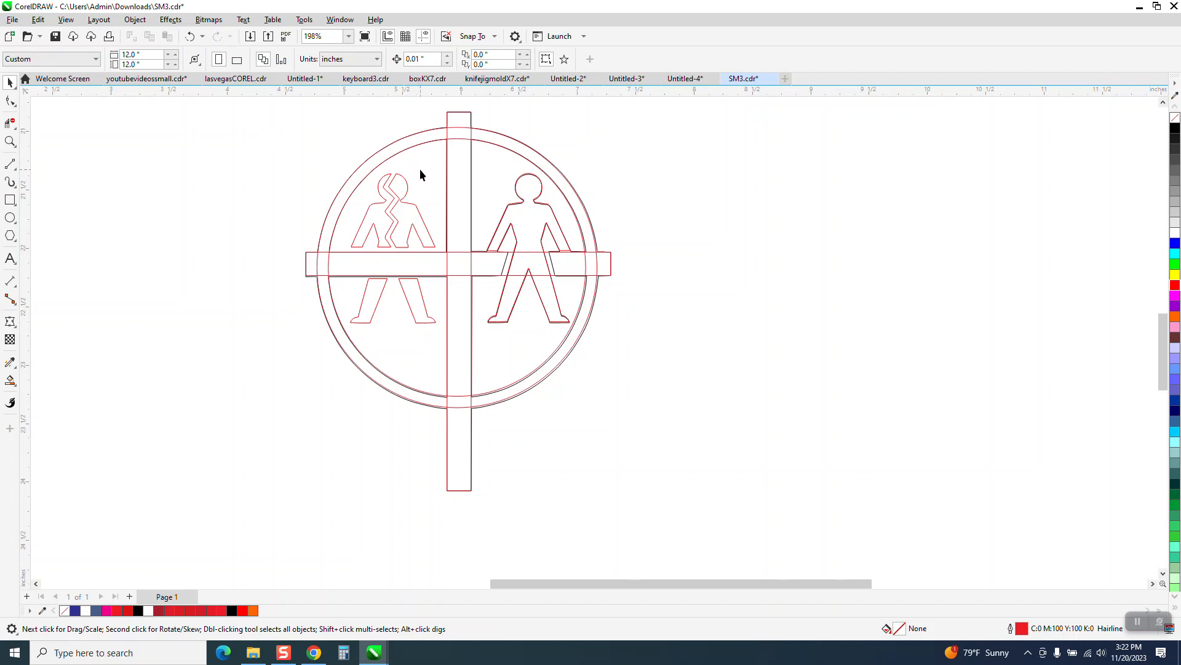
# With a 3-inch nudge distance, move the traced outline left off the red drawing, shifting the outer circle aside and back.
pyautogui.click(371, 368)
pyautogui.click(621, 347)
pyautogui.doubleClick(434, 59)
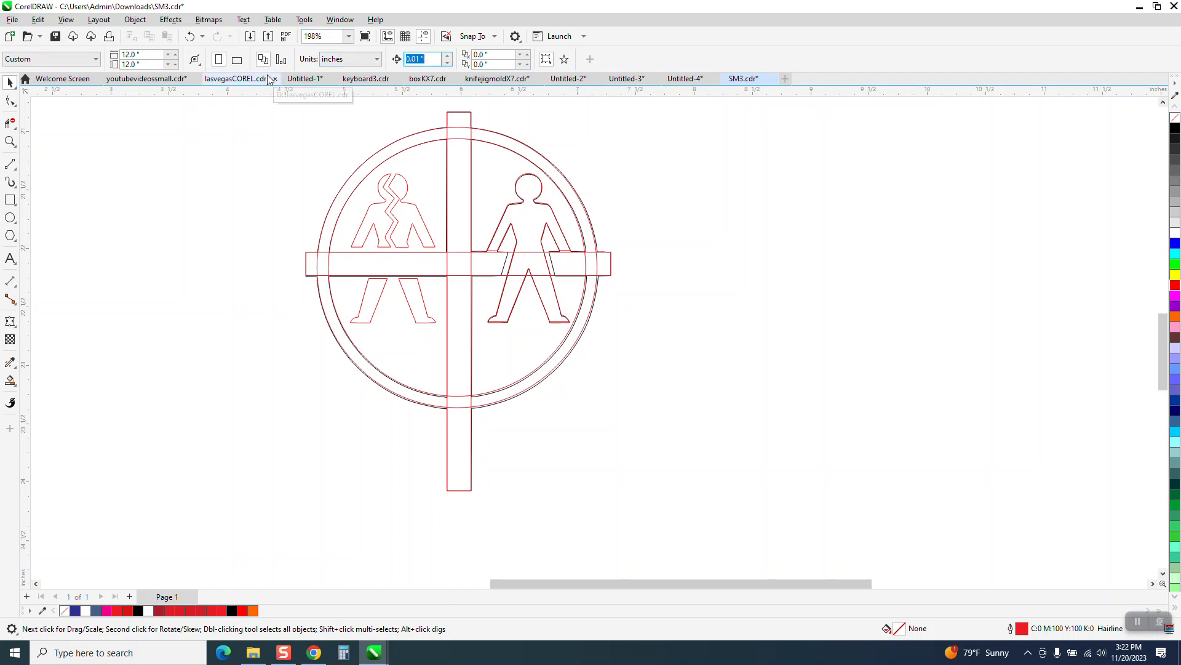
pyautogui.write('3')
pyautogui.press('Return')
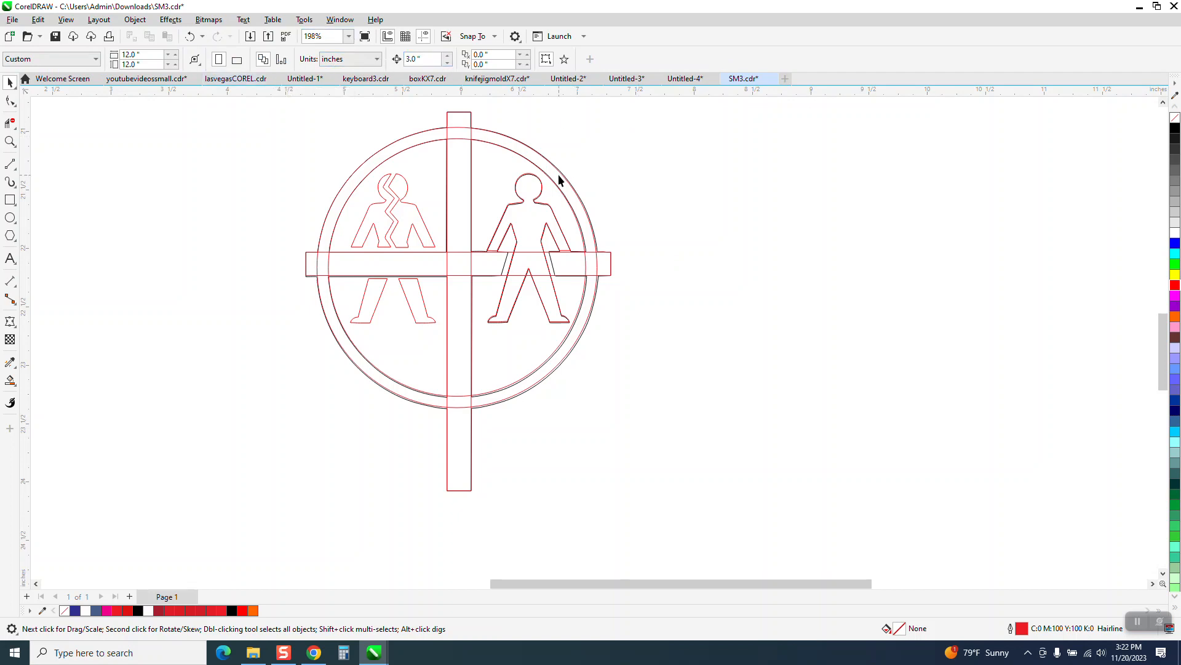
pyautogui.click(558, 179)
pyautogui.press('Right')
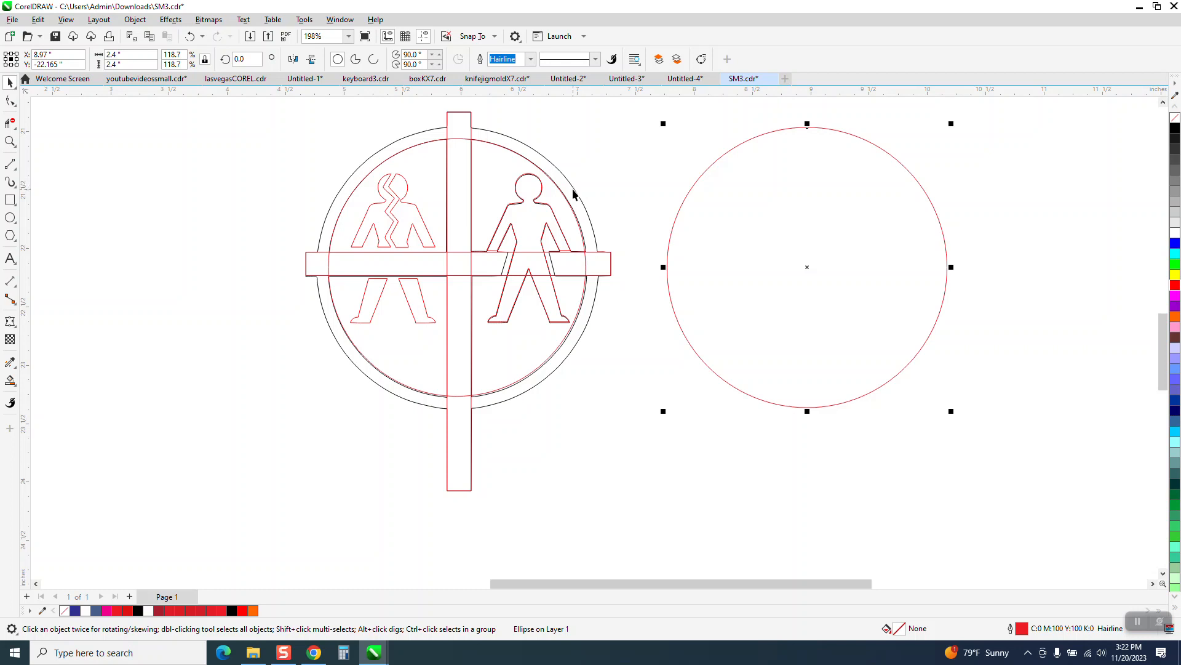
pyautogui.click(573, 194)
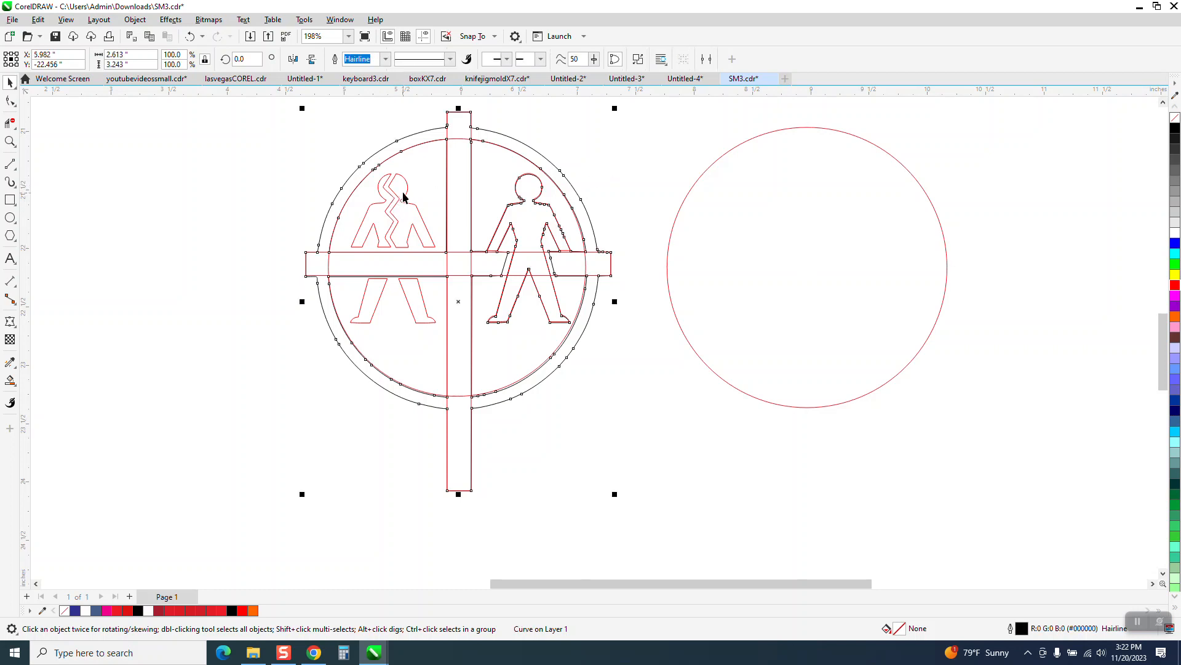
pyautogui.press('Left')
pyautogui.click(683, 206)
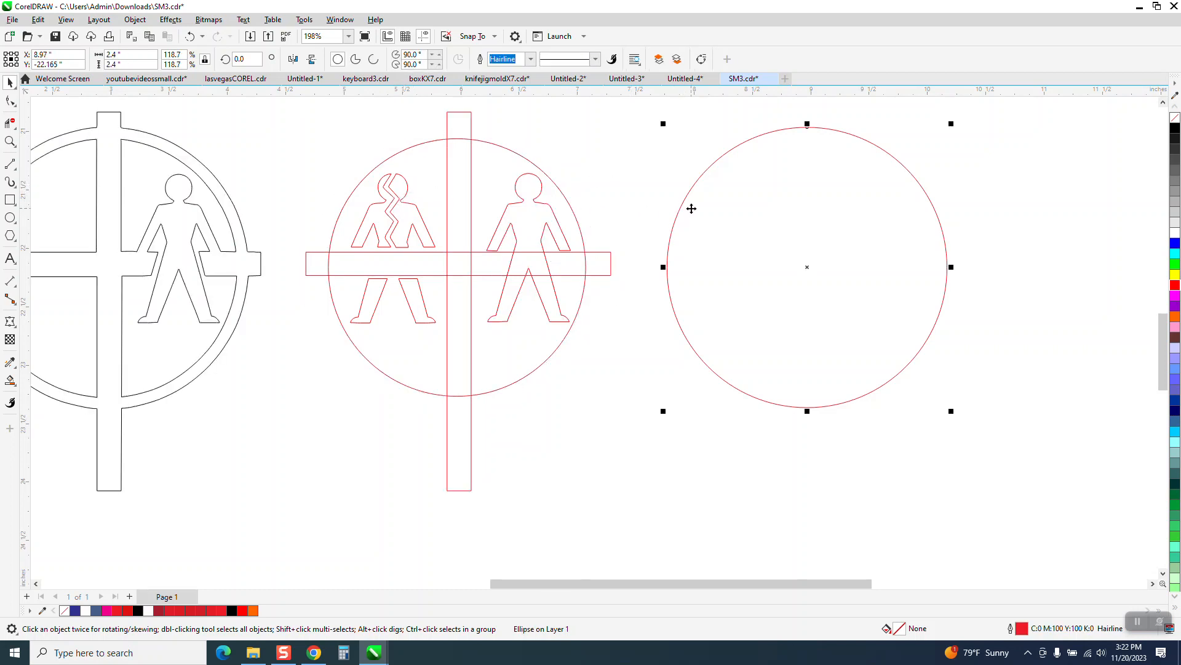
pyautogui.press('Left')
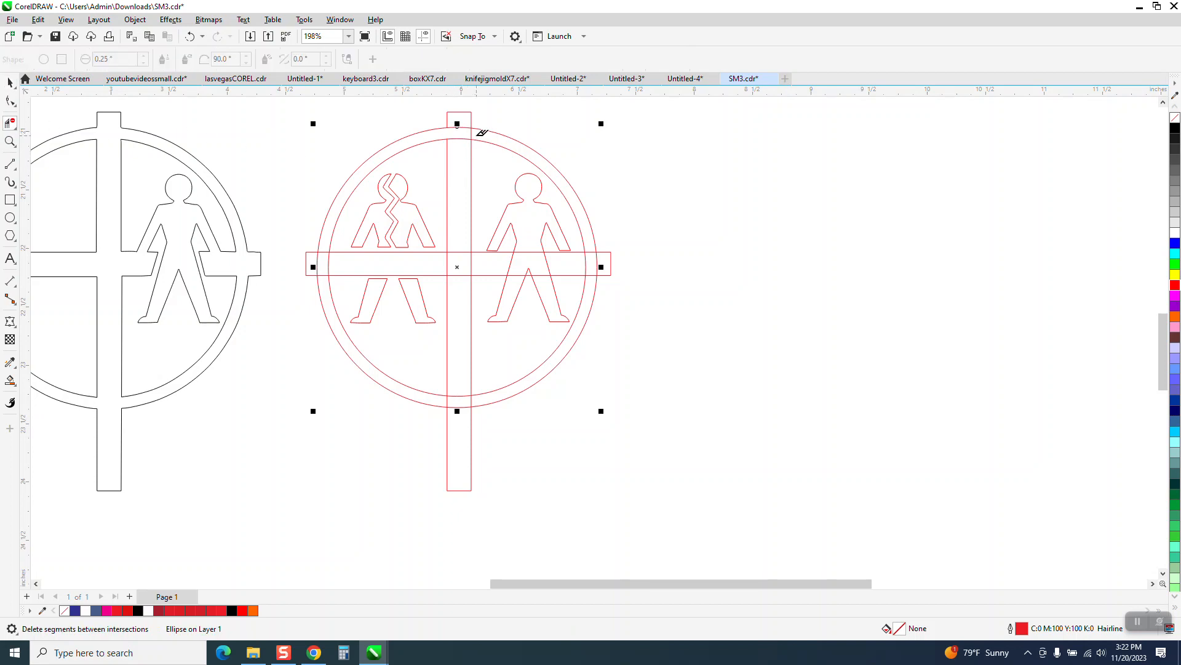
# Delete the overlapping segments where the two ring circles cross the vertical bar and the crossbar.
pyautogui.click(463, 126)
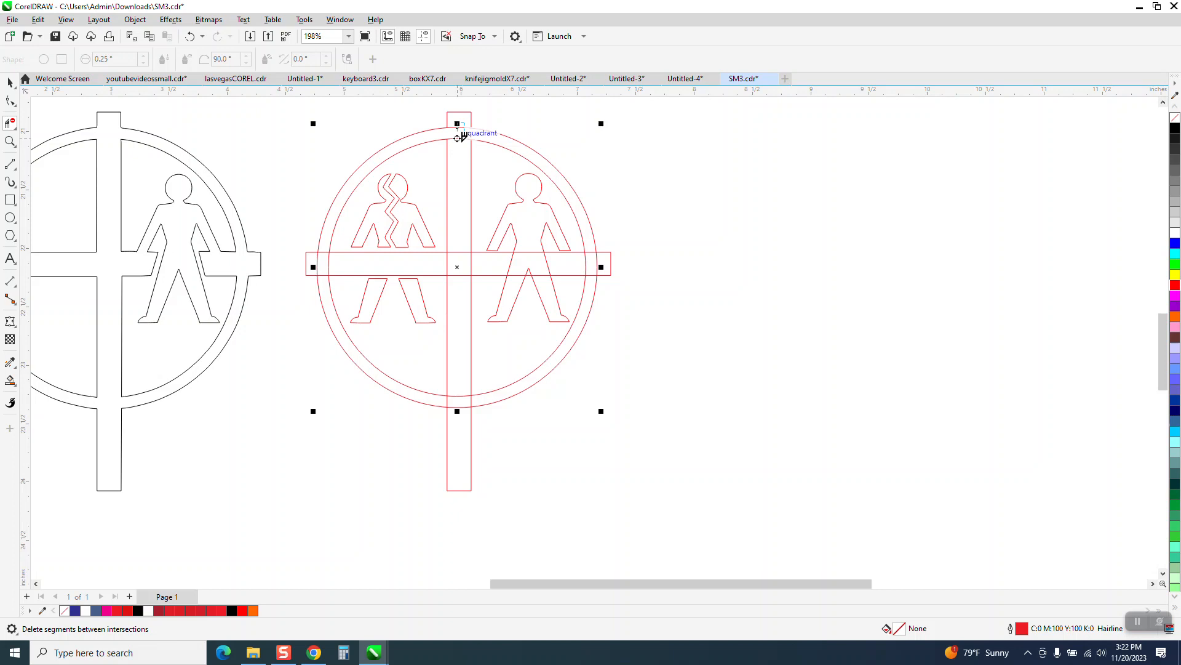
pyautogui.click(596, 262)
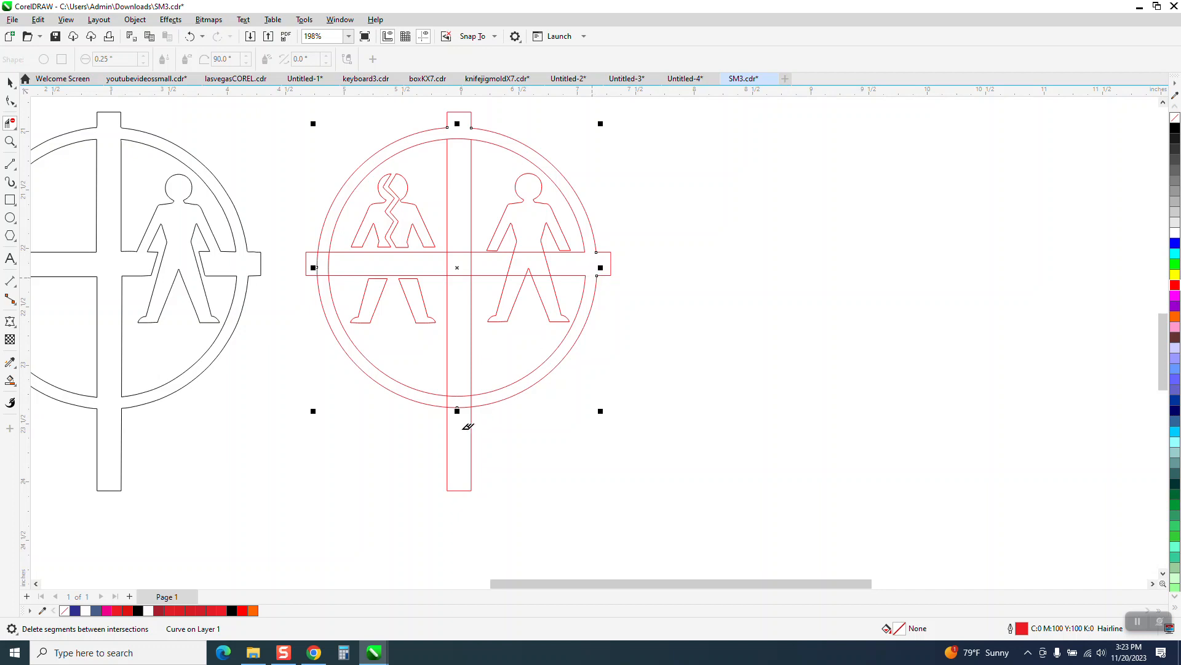
pyautogui.moveTo(462, 394); pyautogui.dragTo(456, 413)
pyautogui.click(448, 400)
pyautogui.click(318, 258)
# Draw two straight lines, about 0.28 and 0.31 inch high, along the right figure's outer leg edges across the crossbar.
pyautogui.click(10, 141)
pyautogui.moveTo(424, 232); pyautogui.dragTo(722, 380)
pyautogui.click(10, 163)
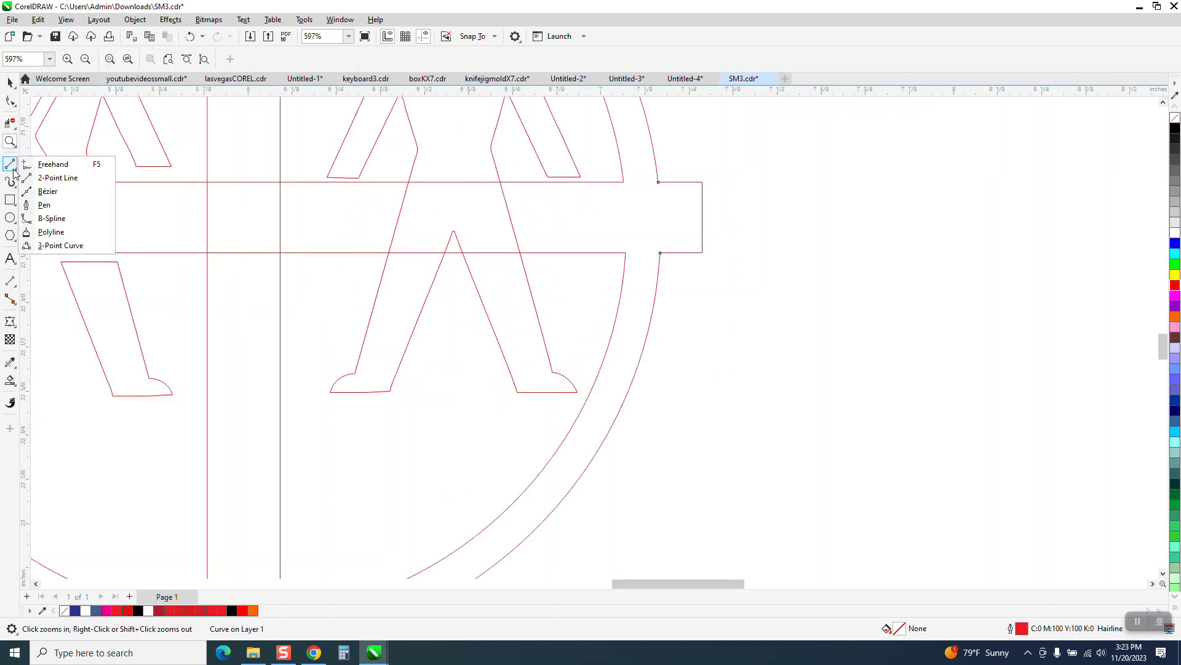
pyautogui.click(42, 178)
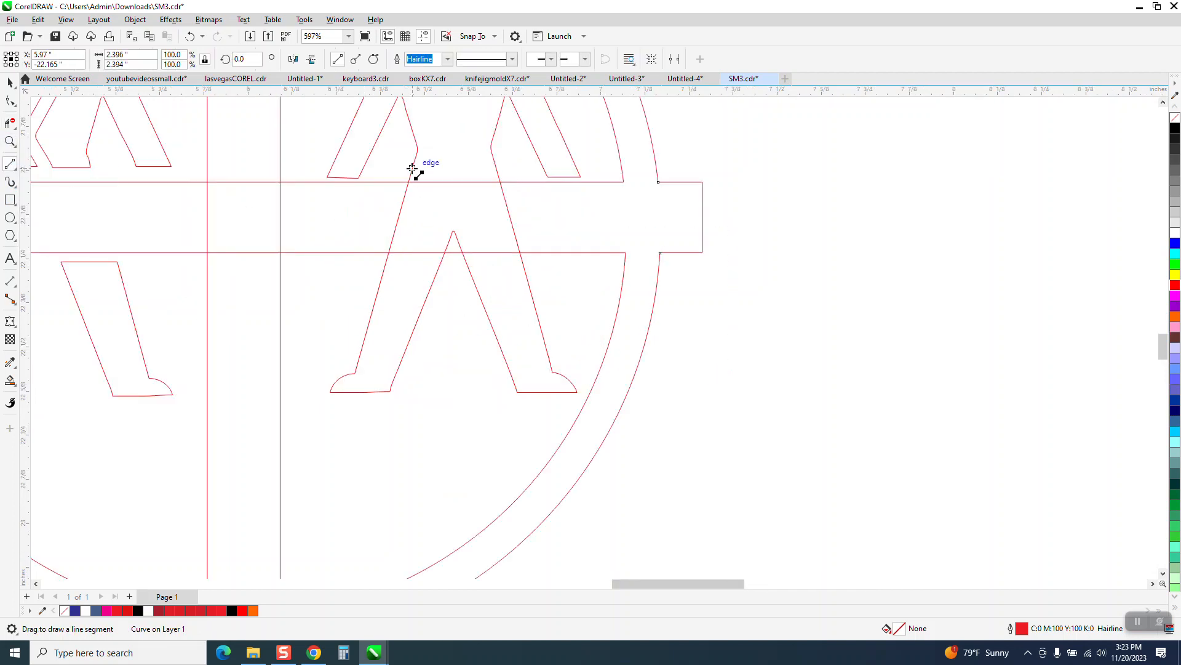
pyautogui.moveTo(413, 171); pyautogui.dragTo(385, 267)
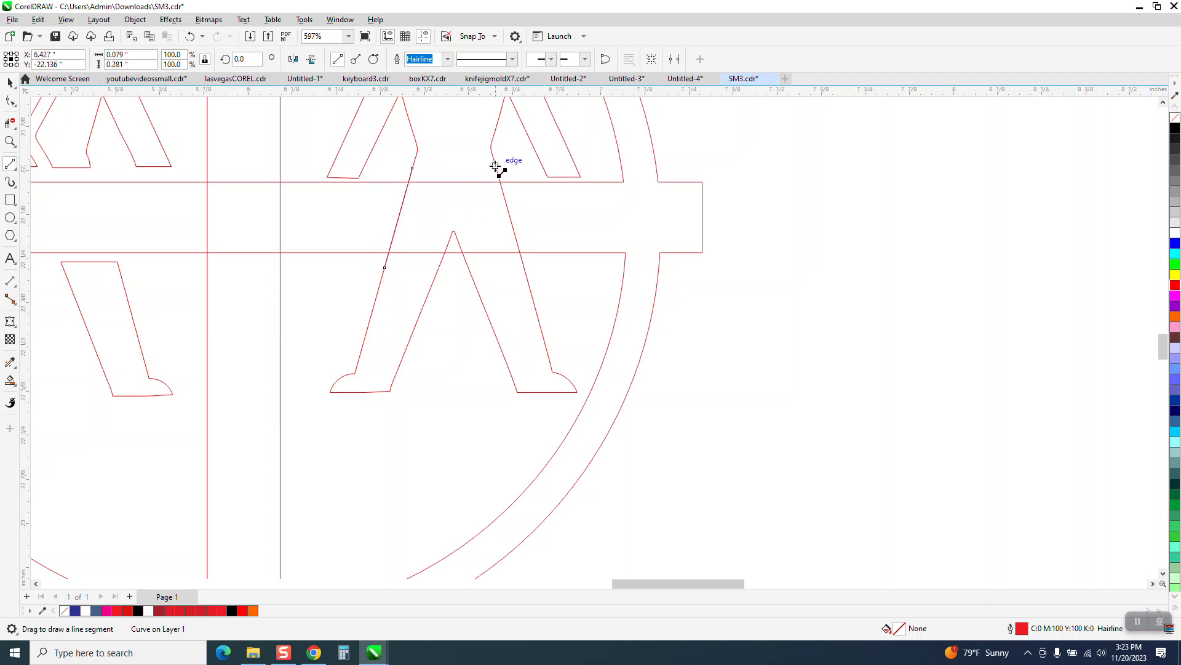
pyautogui.moveTo(496, 165); pyautogui.dragTo(527, 276)
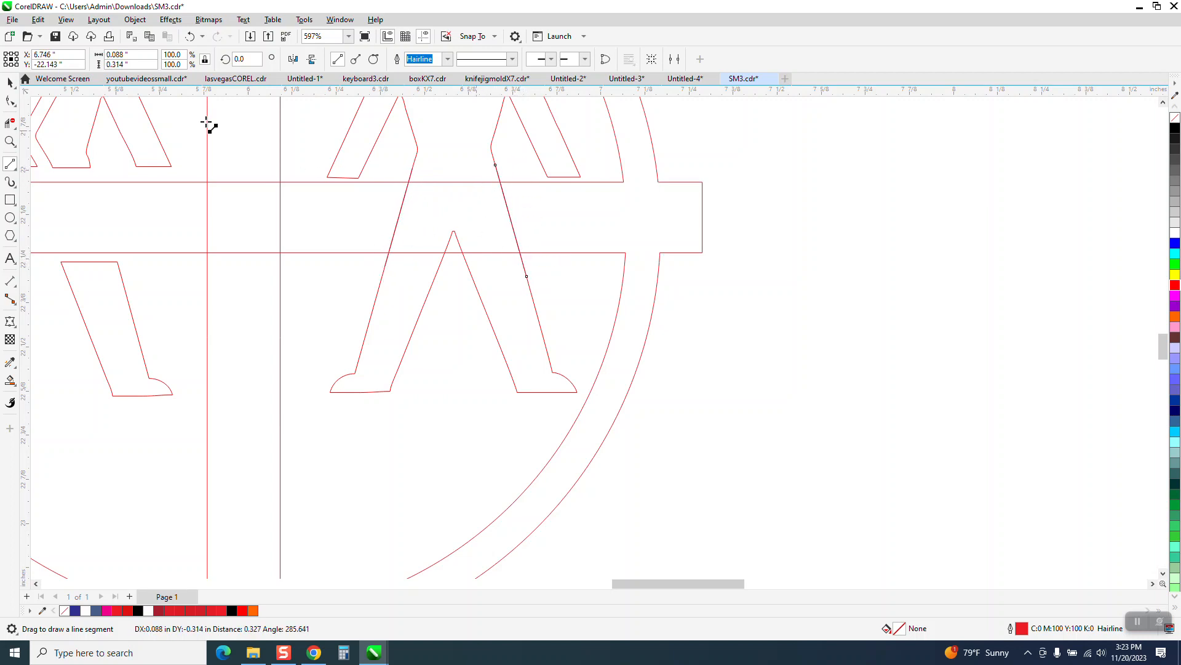
pyautogui.click(13, 81)
pyautogui.click(835, 185)
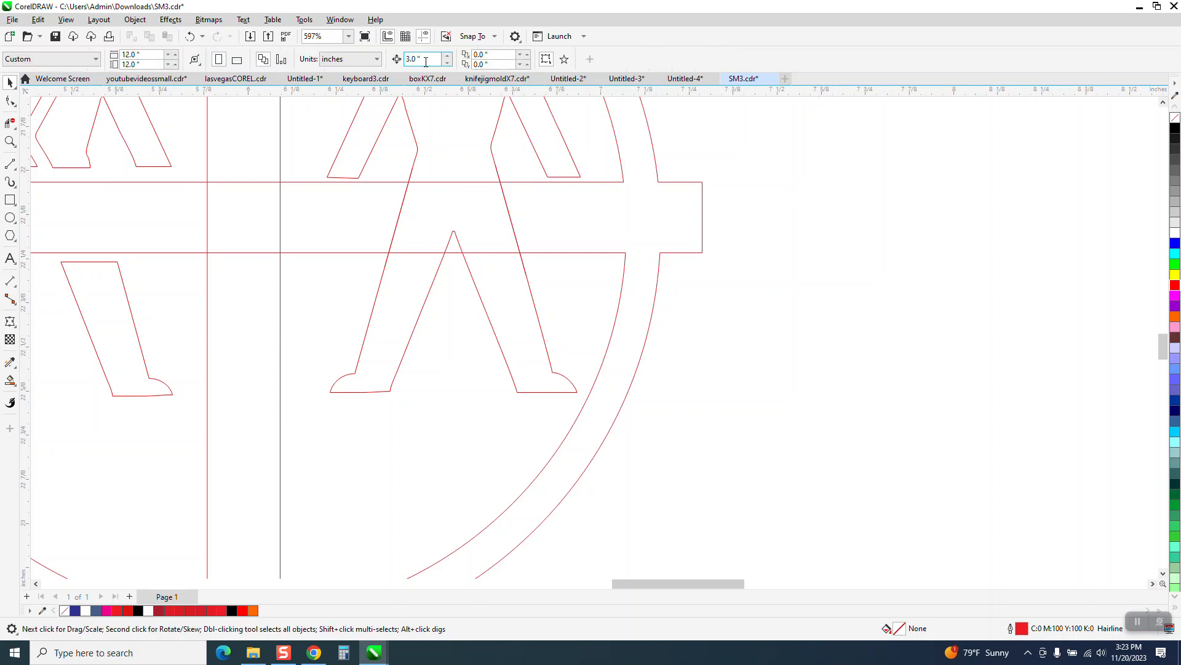
# Try offsetting the line on the right figure's left edge outward with a 0.1-inch nudge distance.
pyautogui.moveTo(423, 59); pyautogui.dragTo(326, 62)
pyautogui.write('.')
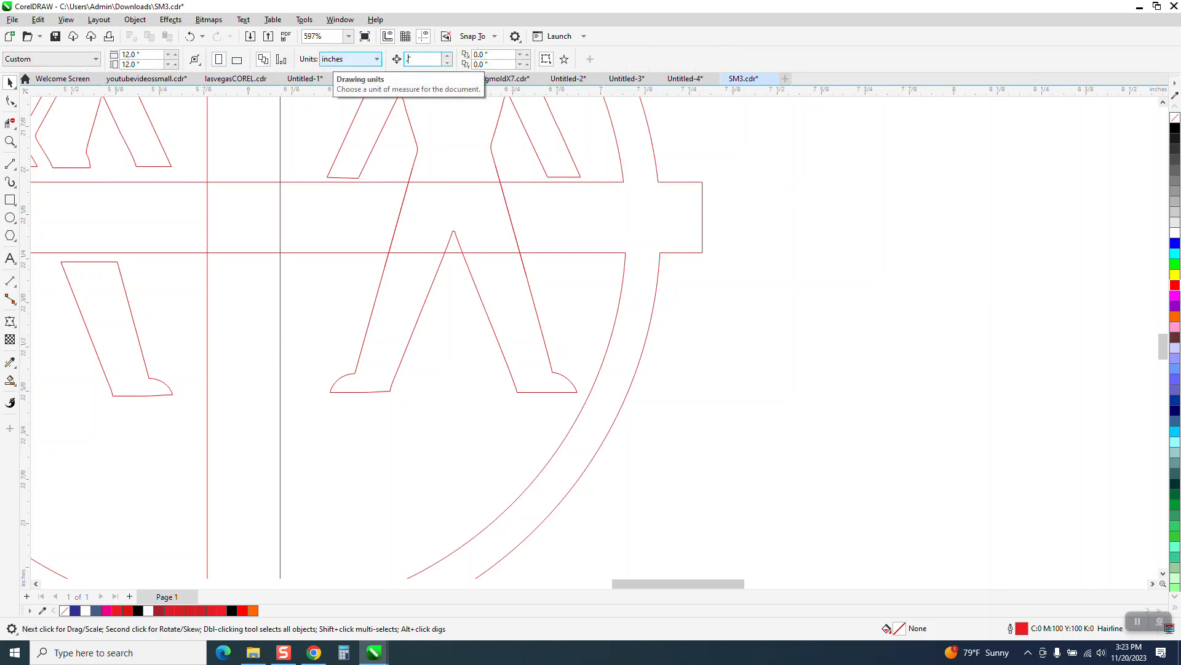
pyautogui.write('1')
pyautogui.press('Return')
pyautogui.click(403, 199)
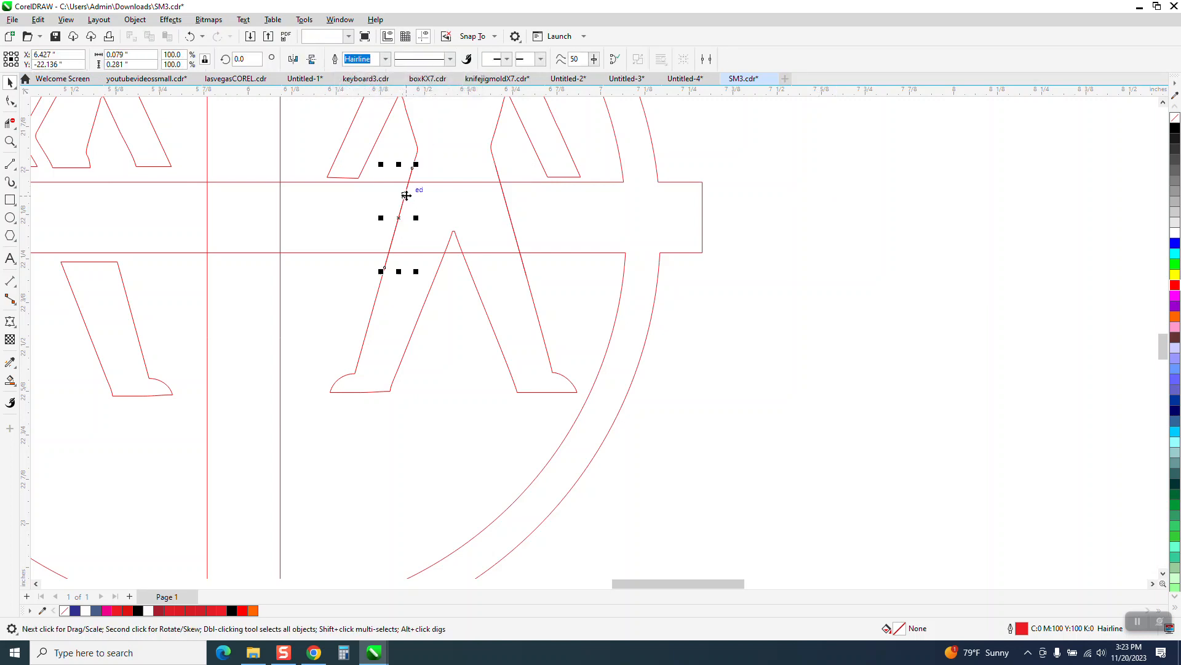
pyautogui.press('Left')
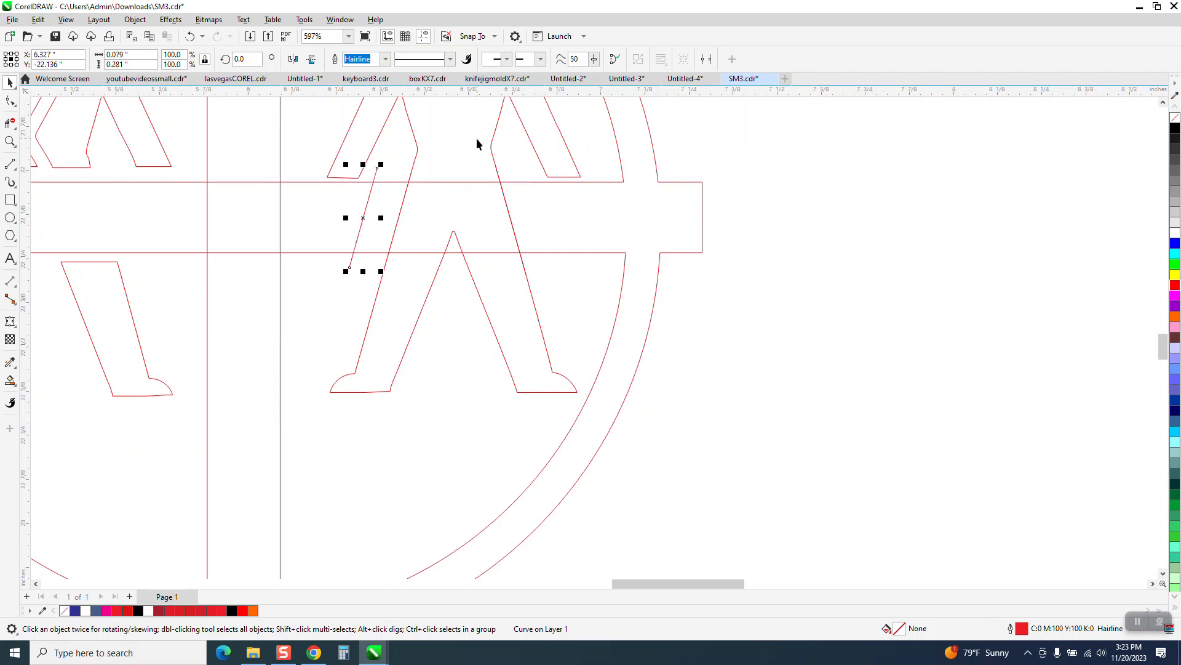
pyautogui.press('Right')
pyautogui.press('Escape')
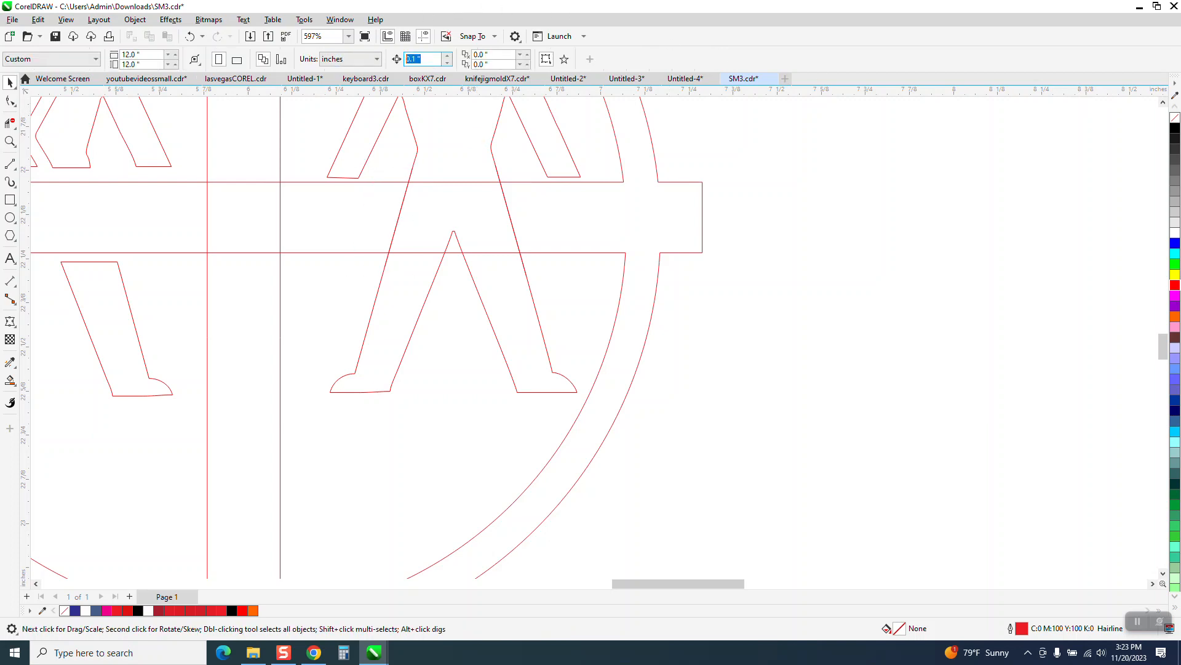
# Try offsetting the line on the right figure's left leg outward with a 0.05-inch nudge distance.
pyautogui.write('.05')
pyautogui.click(405, 200)
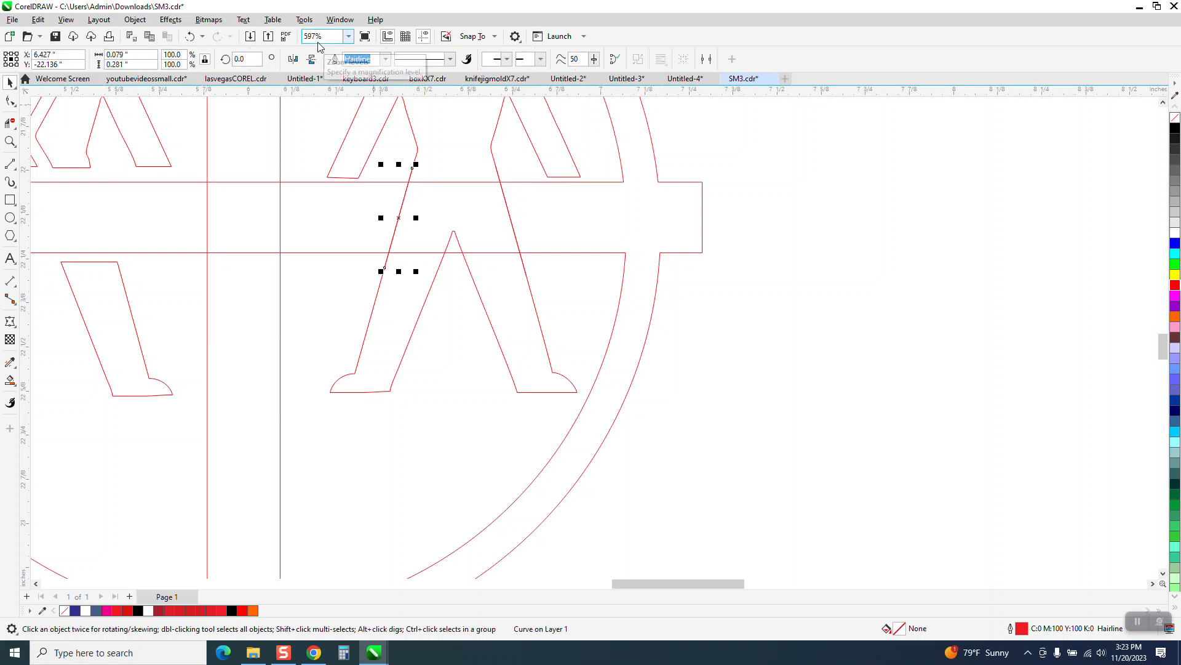
pyautogui.press('Left')
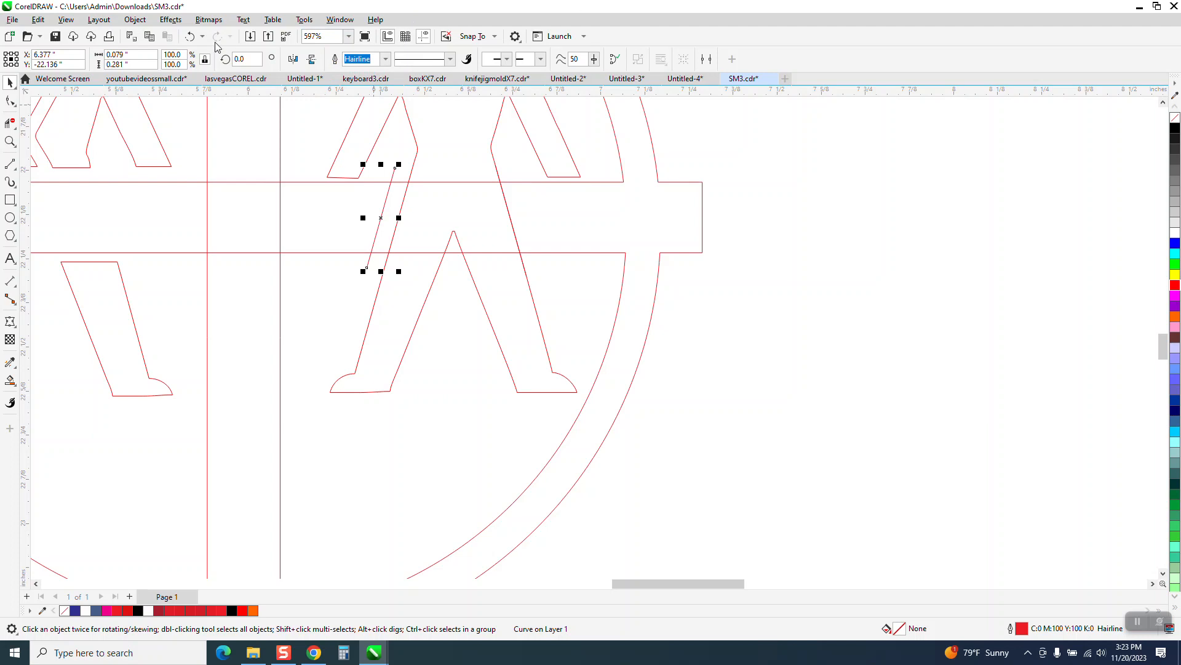
pyautogui.click(190, 37)
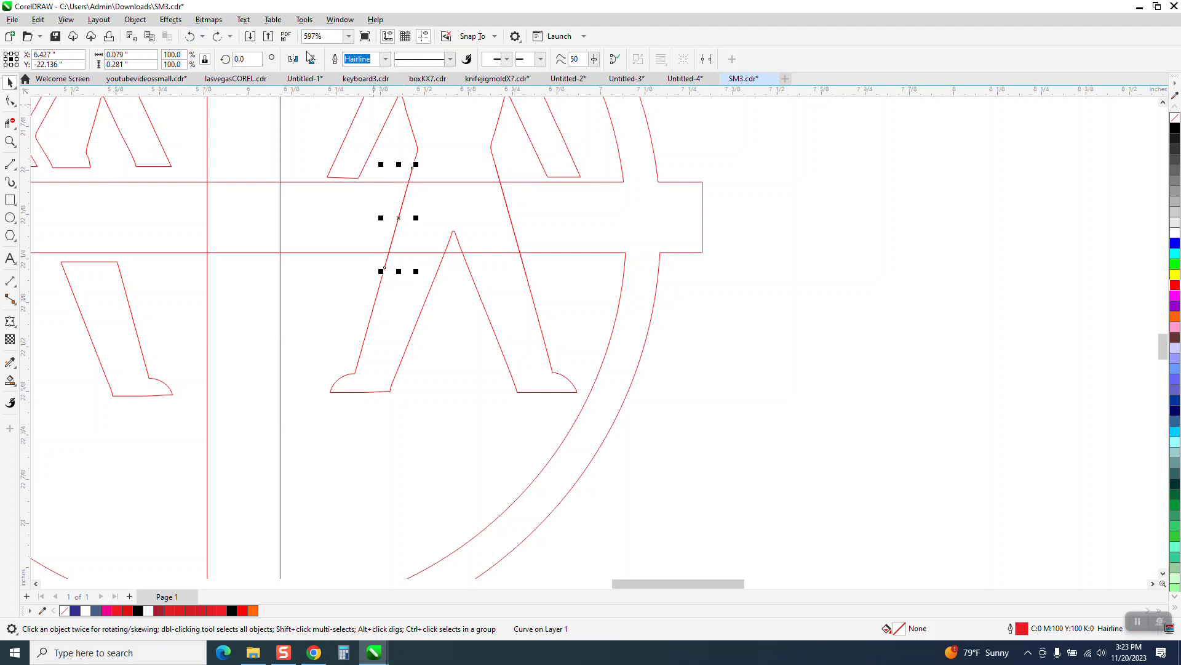
# With a 0.04-inch nudge distance, offset the two lines along the right figure's legs outward, one to each side.
pyautogui.click(732, 138)
pyautogui.click(438, 61)
pyautogui.press('BackSpace')
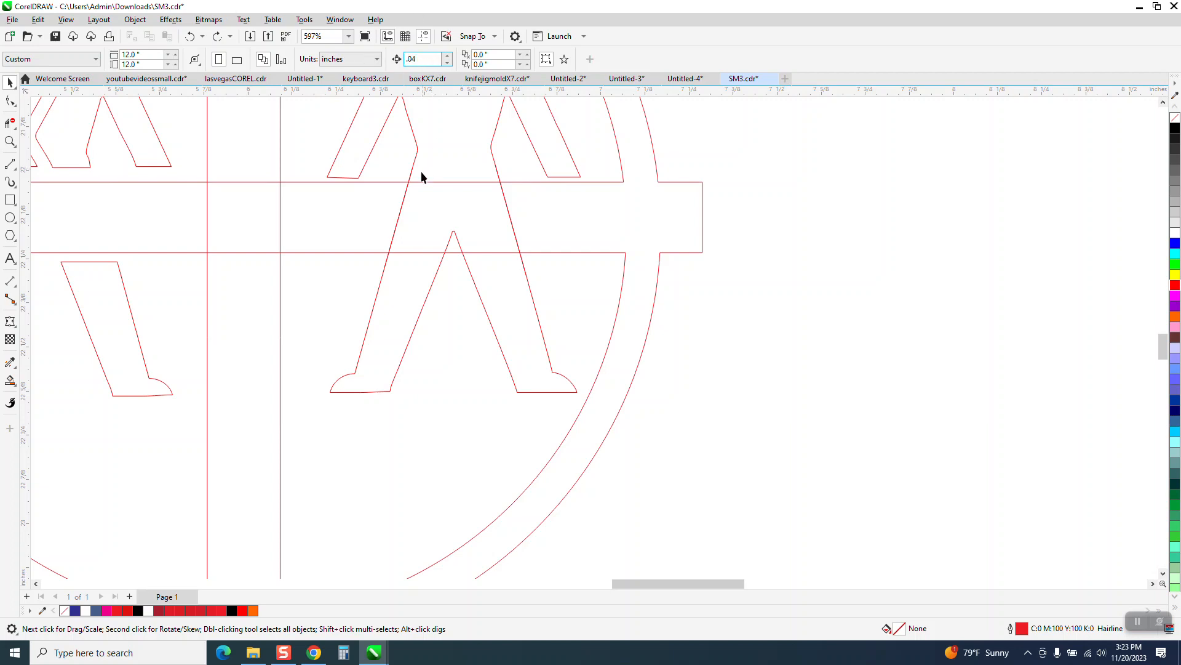
pyautogui.click(408, 194)
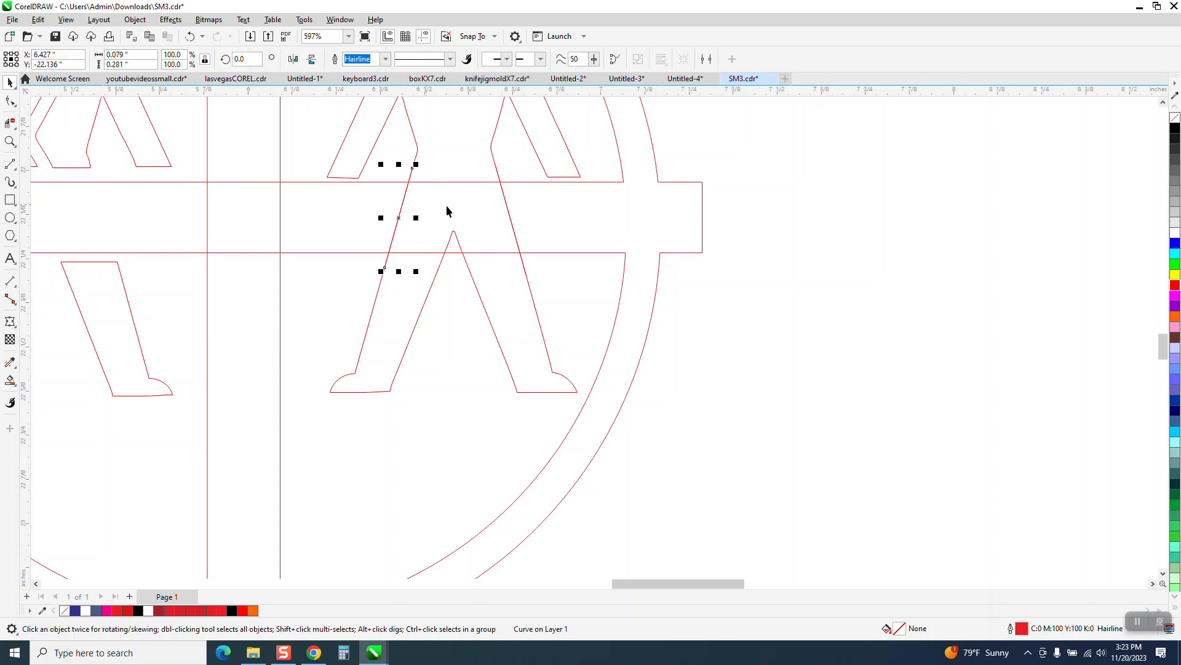
pyautogui.press('Left')
pyautogui.click(509, 207)
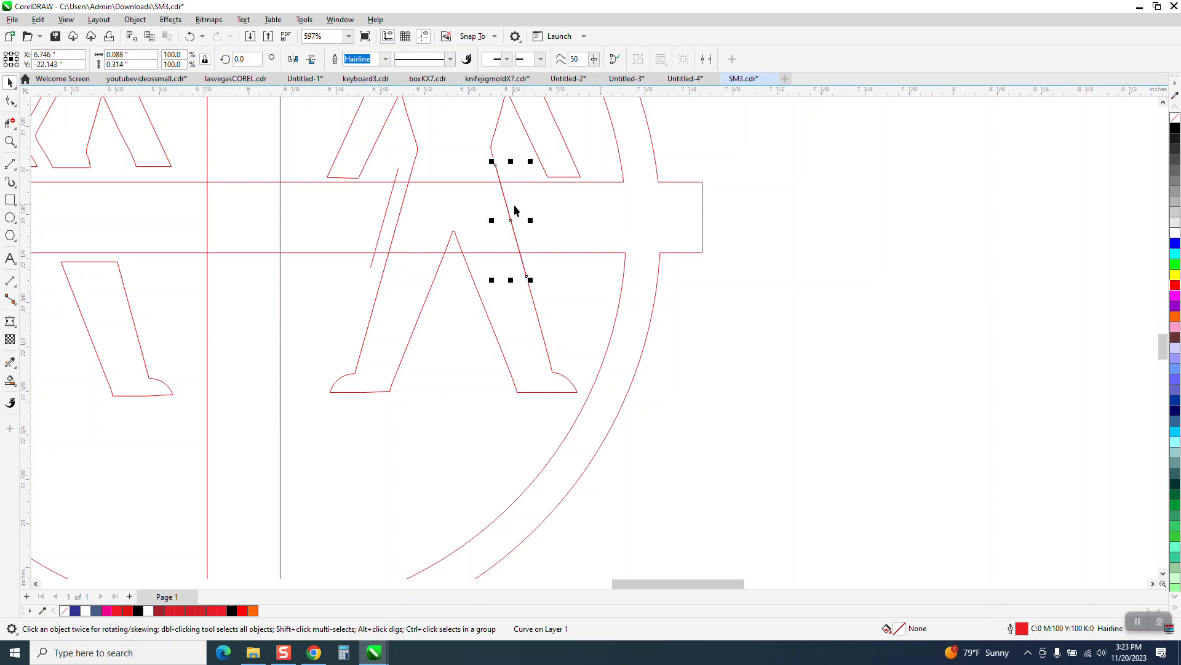
pyautogui.press('Right')
# Set the nudge distance to 3 inches with nothing selected.
pyautogui.scroll(-2, 520, 215)
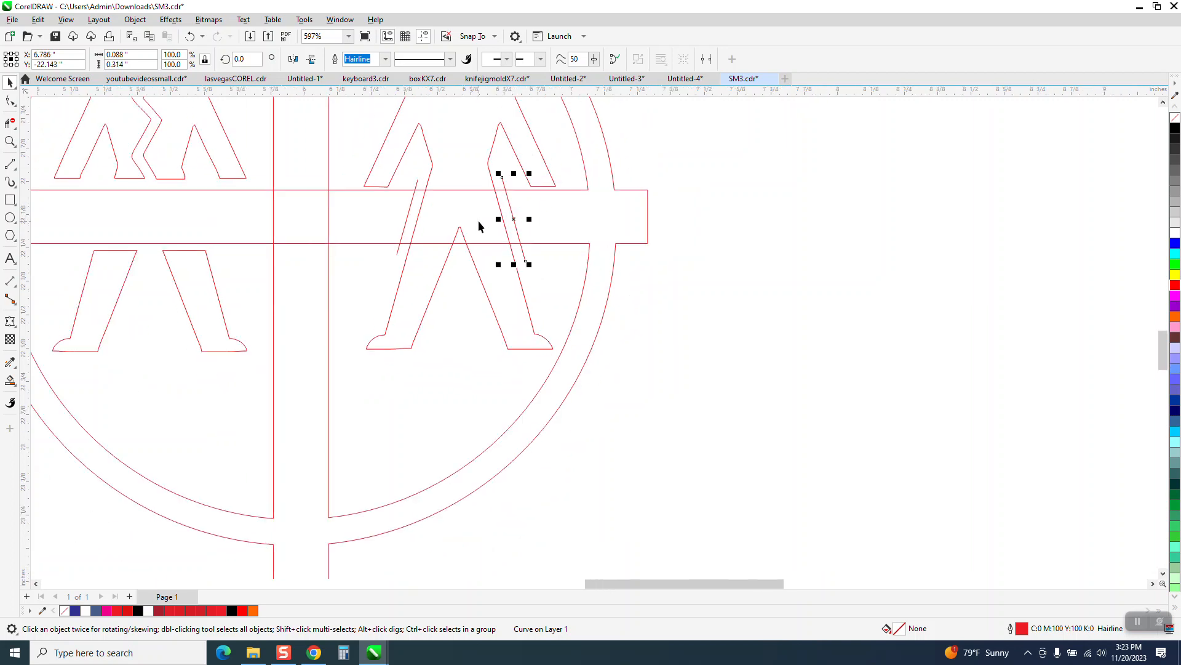
pyautogui.scroll(-1, 521, 224)
pyautogui.click(615, 117)
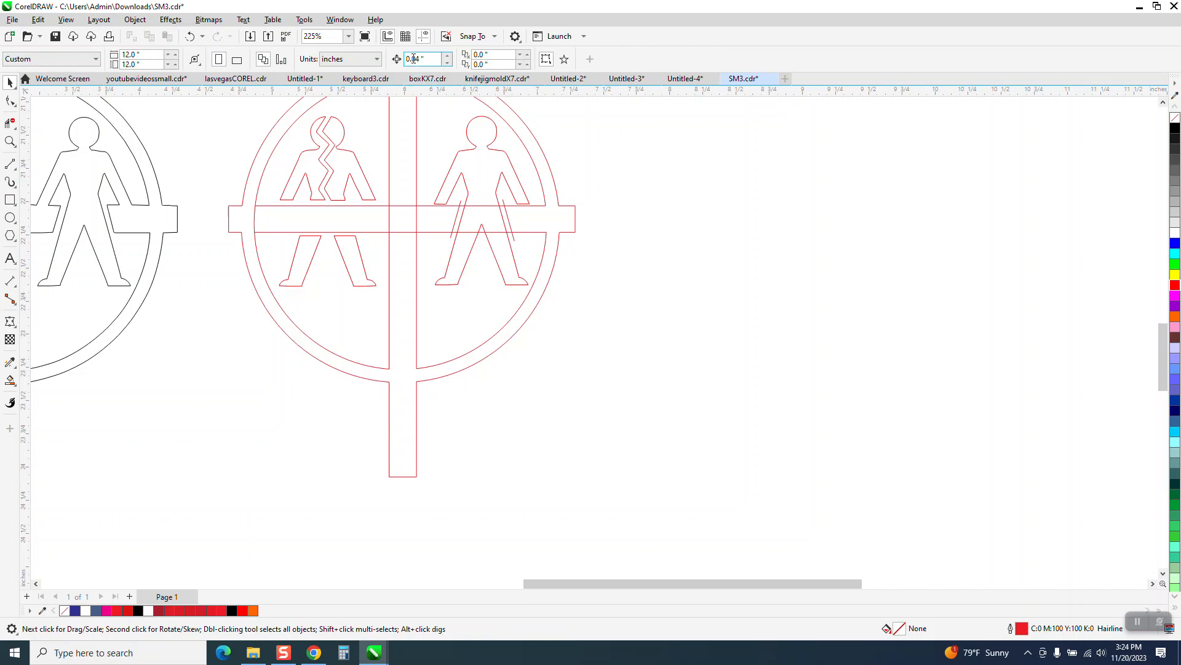
pyautogui.doubleClick(430, 59)
pyautogui.write('3')
# Delete the segments inside the square where the vertical bar and the crossbar intersect.
pyautogui.click(10, 123)
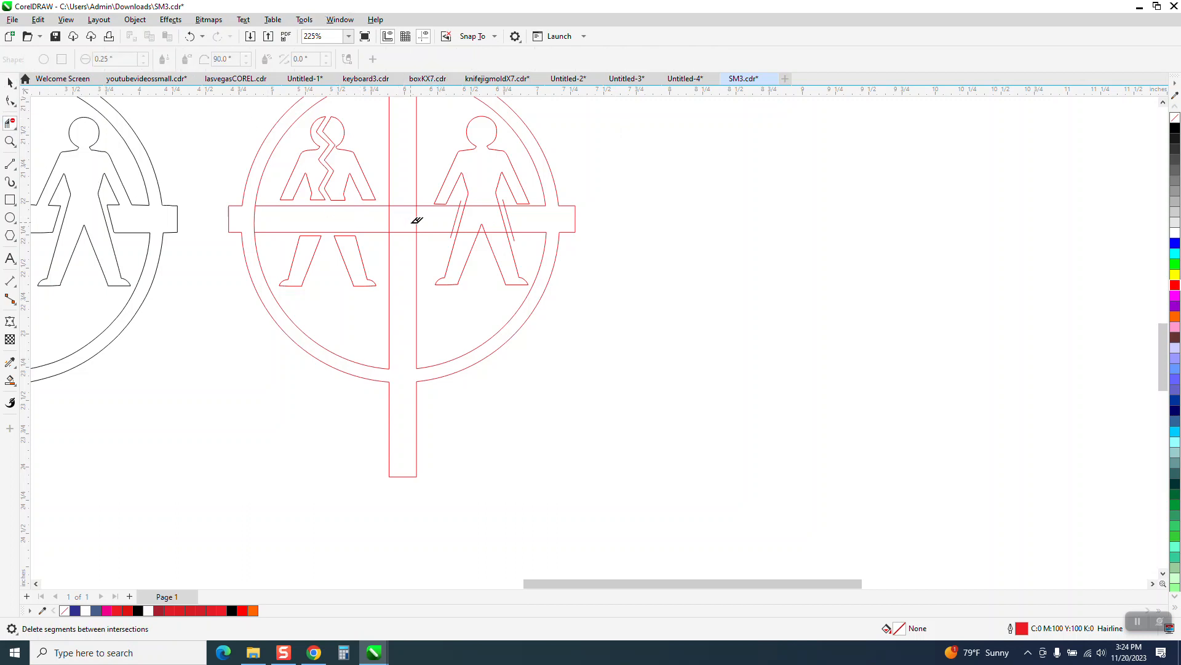
pyautogui.moveTo(377, 220); pyautogui.dragTo(428, 237)
pyautogui.click(190, 37)
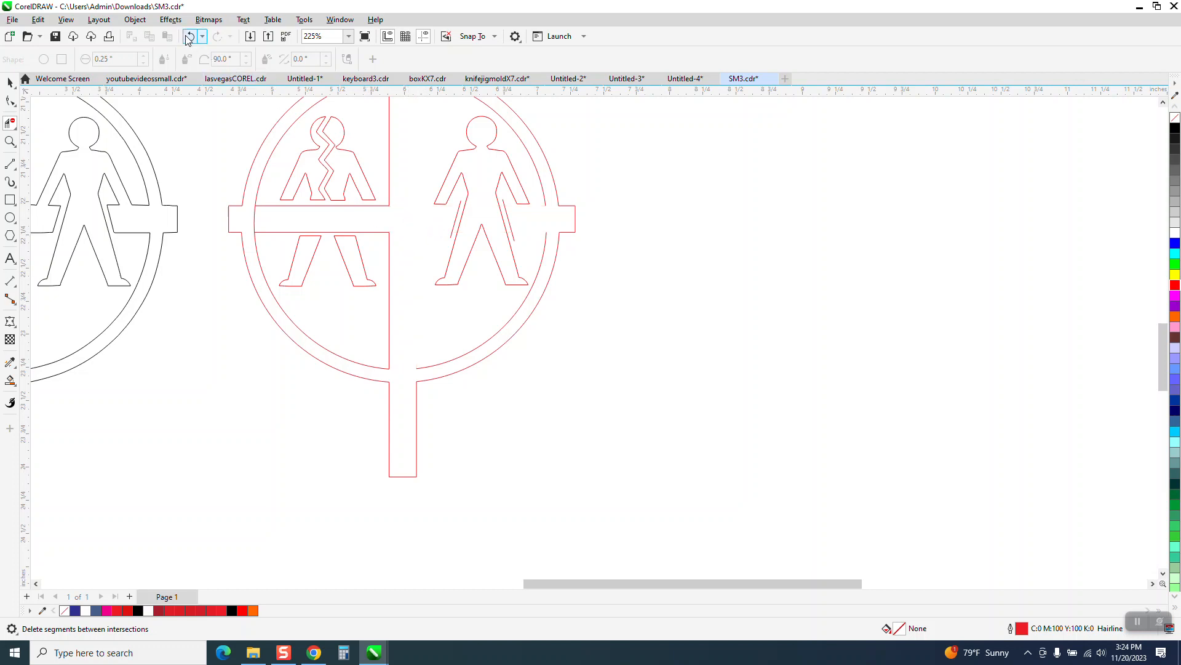
pyautogui.moveTo(408, 192); pyautogui.dragTo(391, 246)
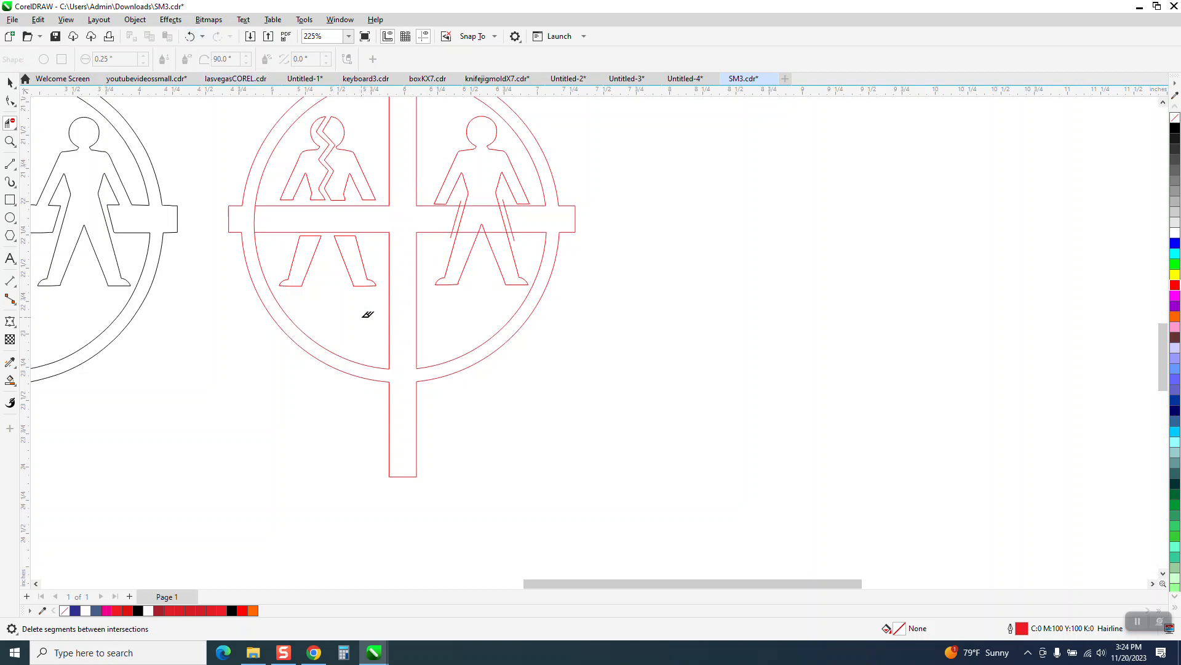
# Smart Fill the cross and ring region in orange without an outline, and nudge the new shape 3 inches right.
pyautogui.click(10, 379)
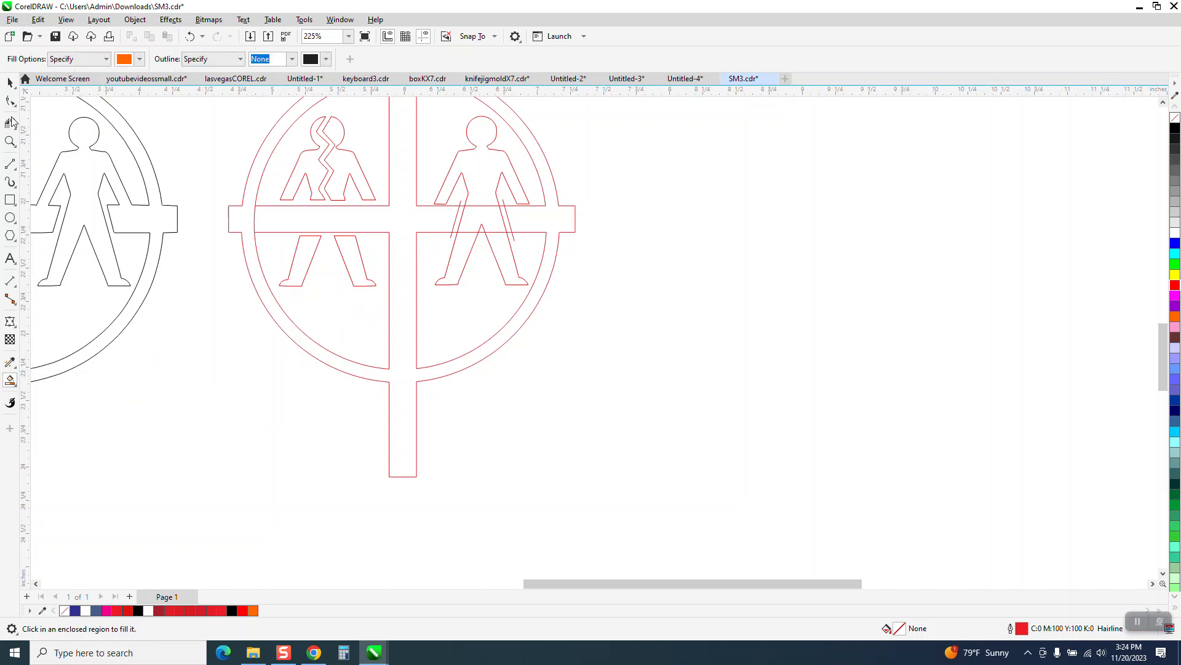
pyautogui.click(11, 122)
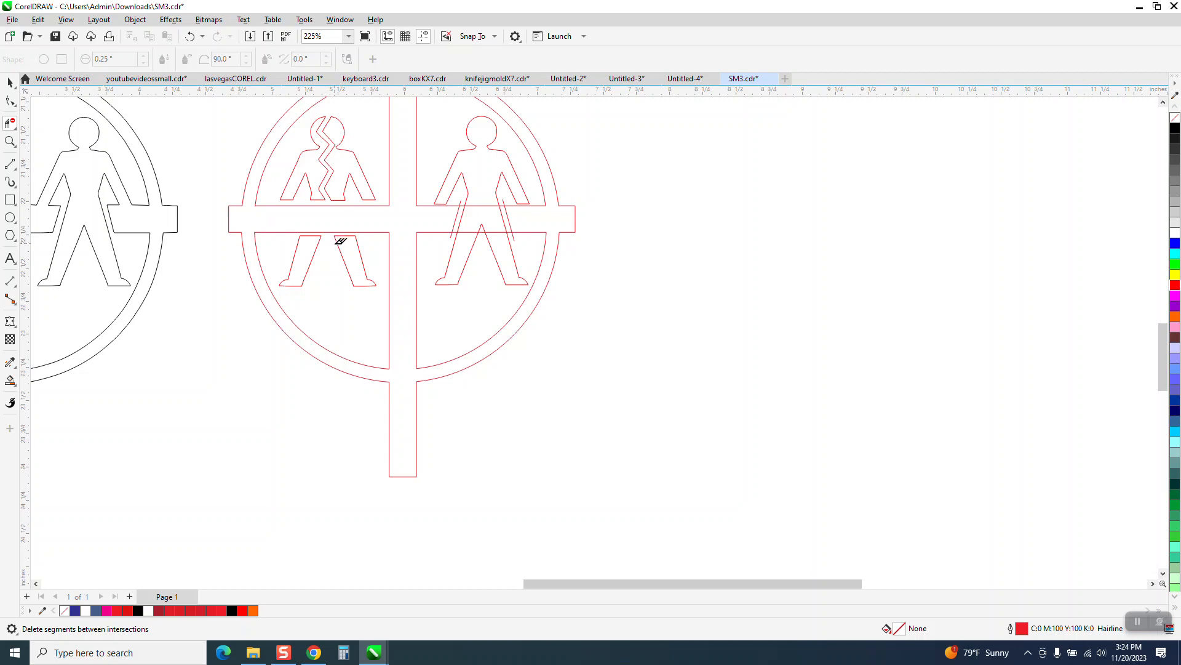
pyautogui.click(12, 380)
pyautogui.click(261, 224)
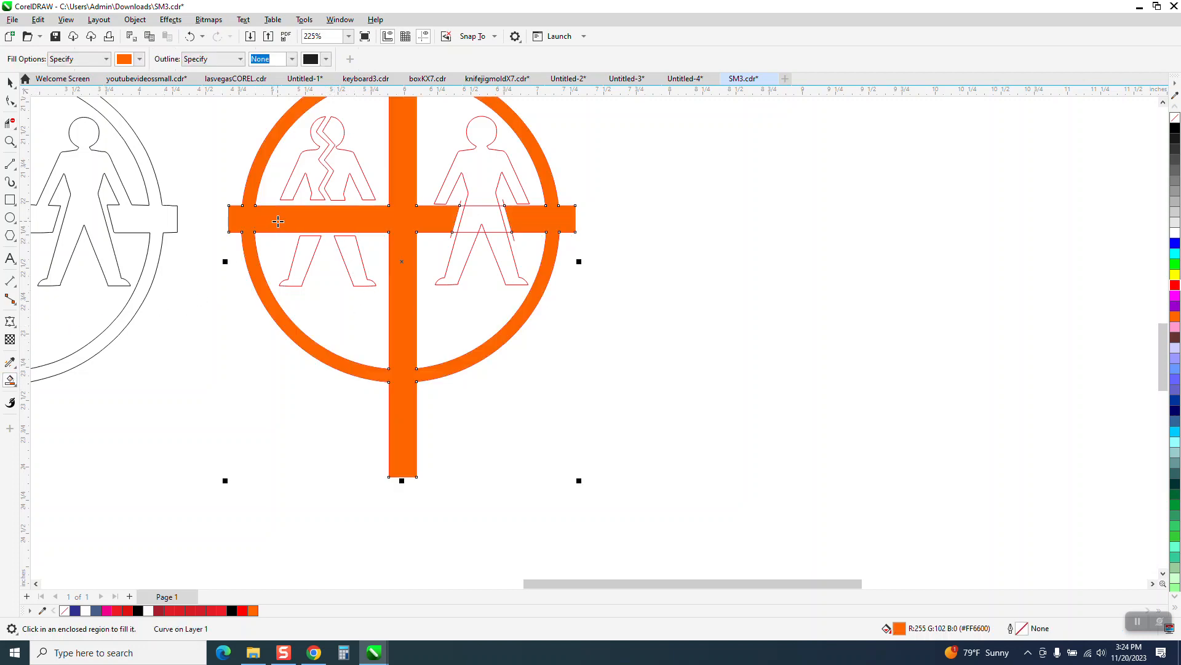
pyautogui.press('Right')
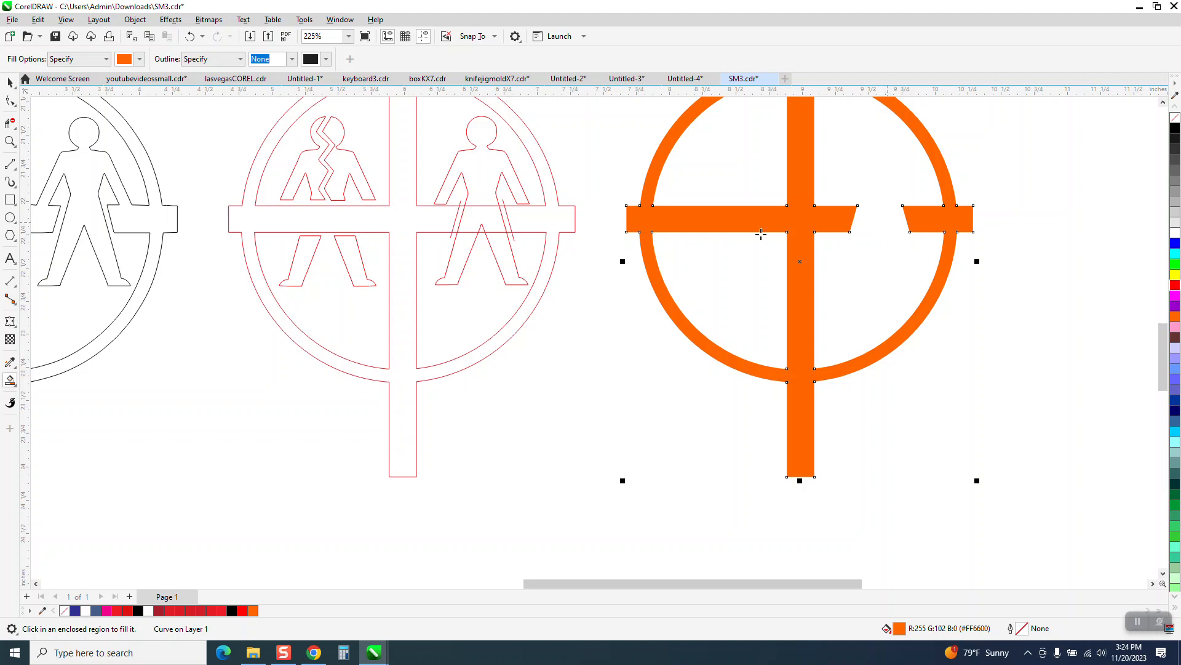
# Delete the old red outer circle, crossbar and inner circle curves beside the orange cross.
pyautogui.click(8, 82)
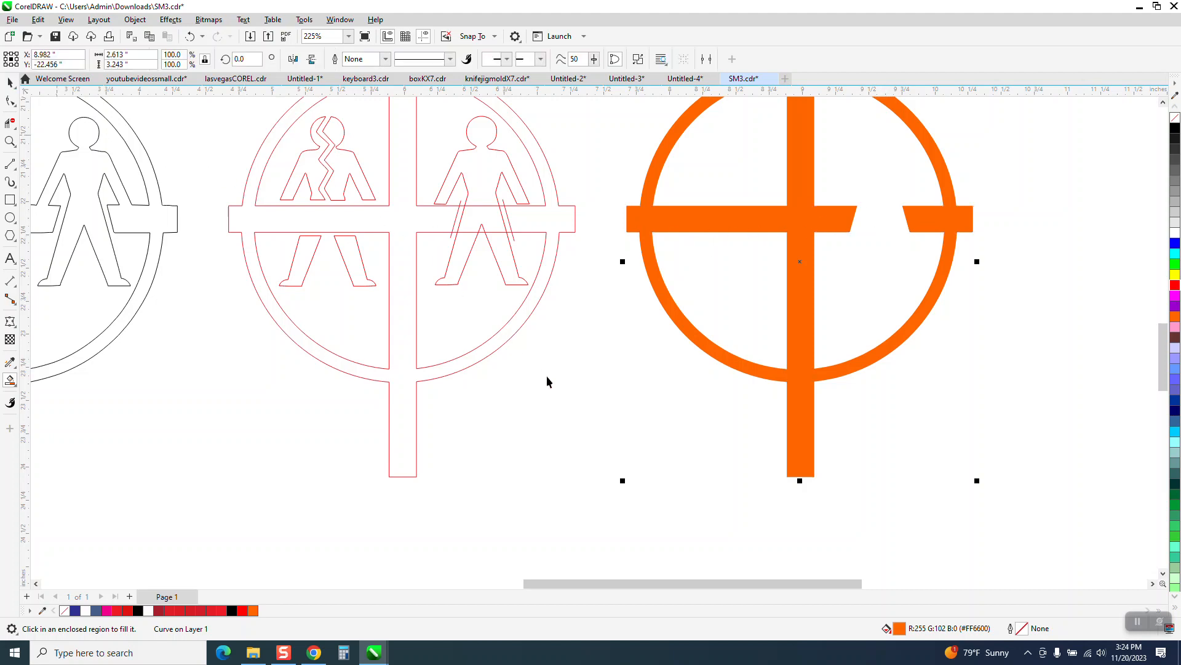
pyautogui.click(513, 343)
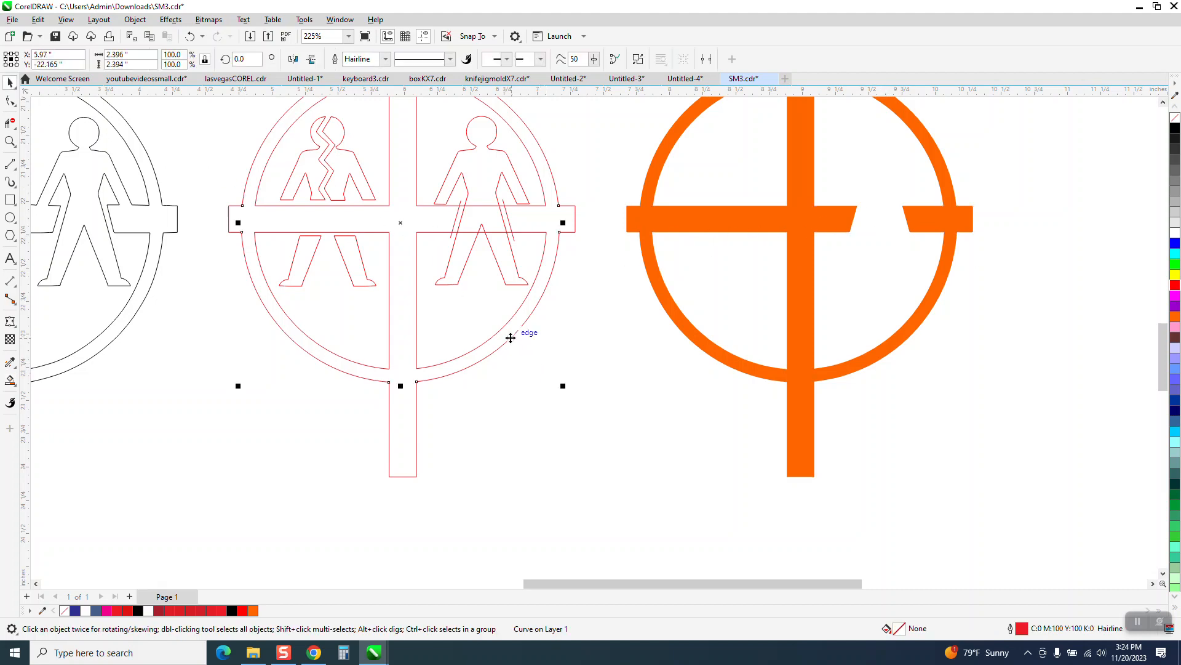
pyautogui.press('Delete')
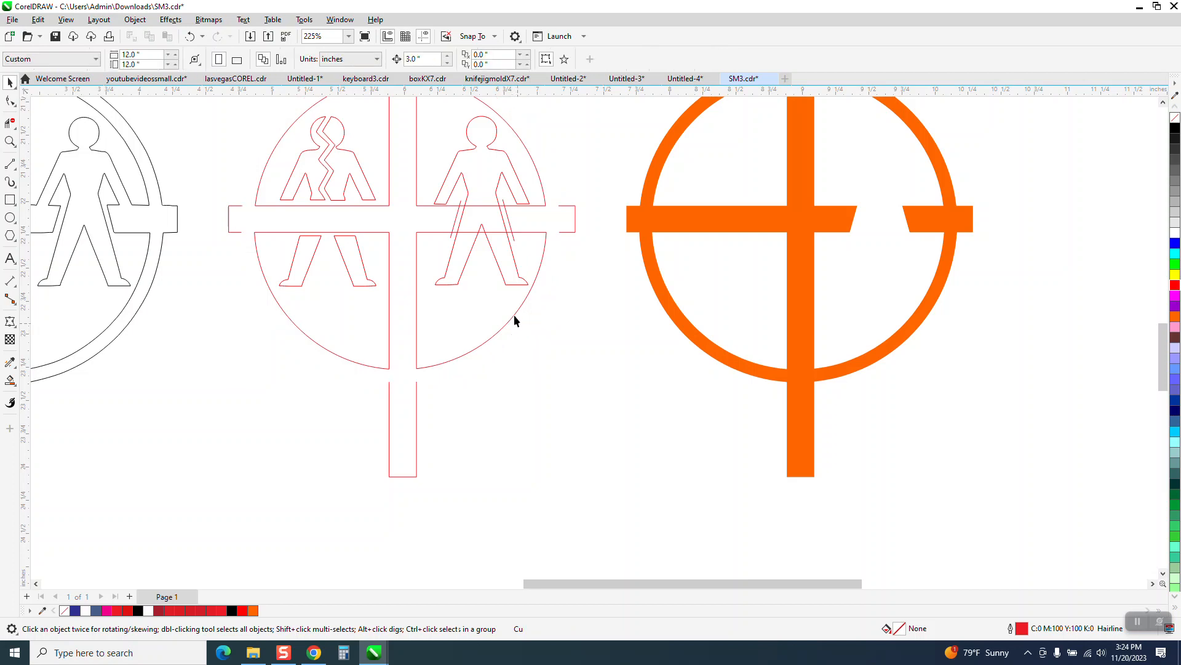
pyautogui.click(537, 231)
pyautogui.press('Delete')
pyautogui.click(544, 195)
pyautogui.press('Delete')
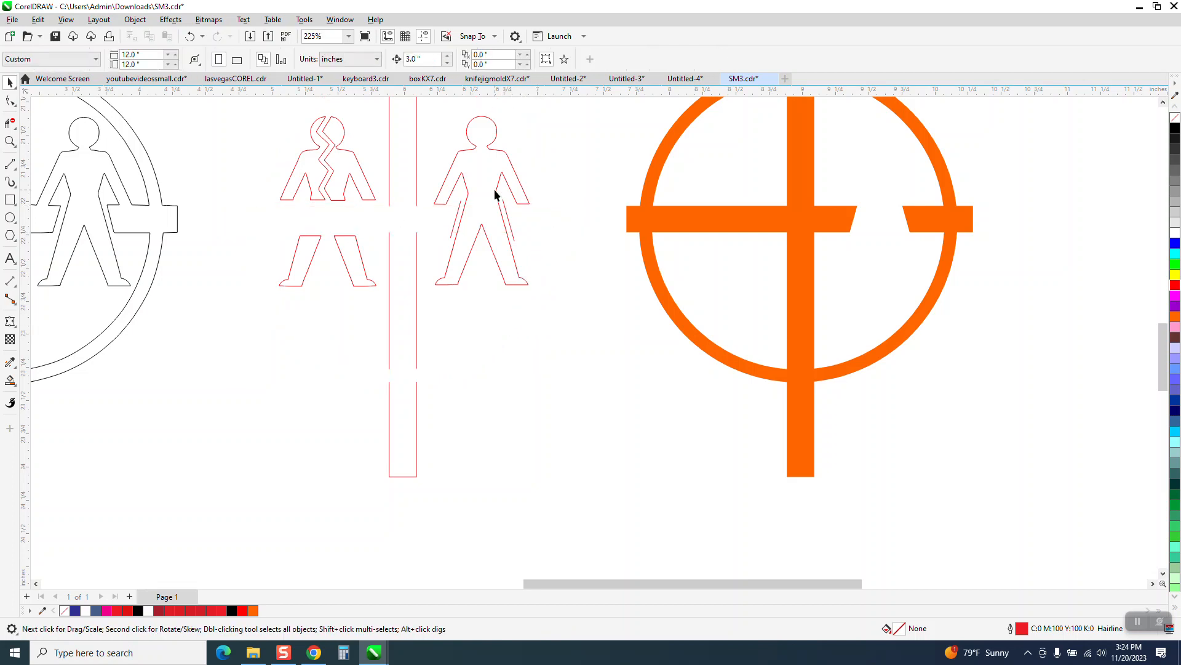
# Nudge the figures group 3 inches right onto the orange cross and delete the leftover bar pieces and leg lines.
pyautogui.click(491, 189)
pyautogui.press('Right')
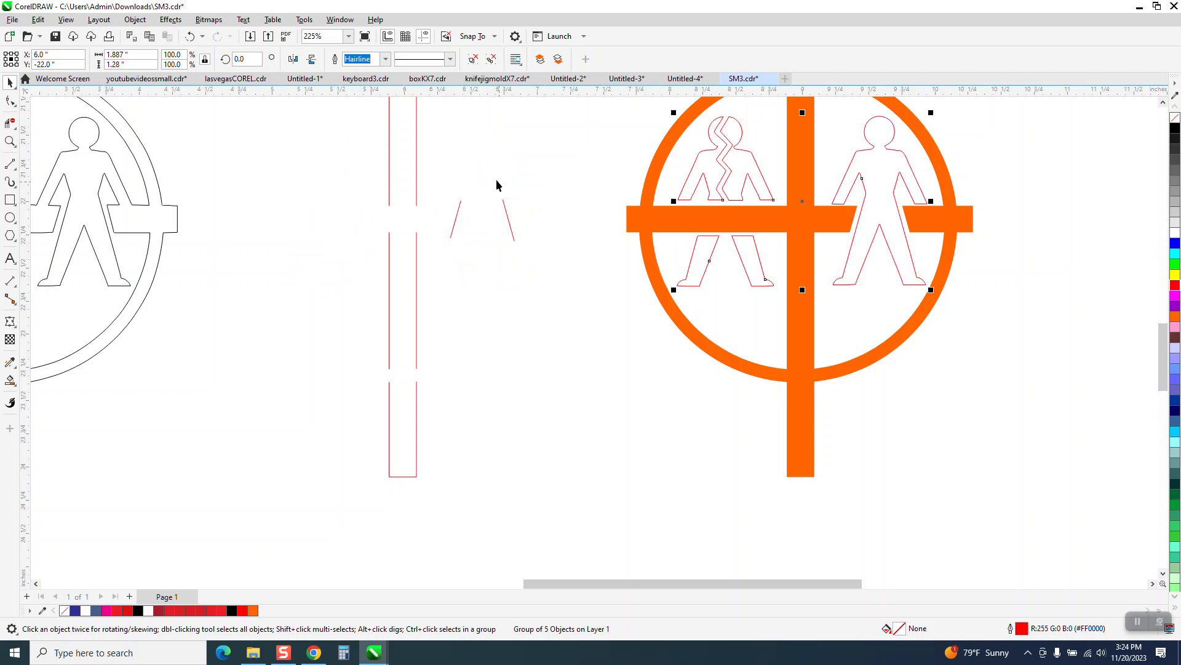
pyautogui.scroll(-1, 420, 275)
pyautogui.scroll(-1, 419, 282)
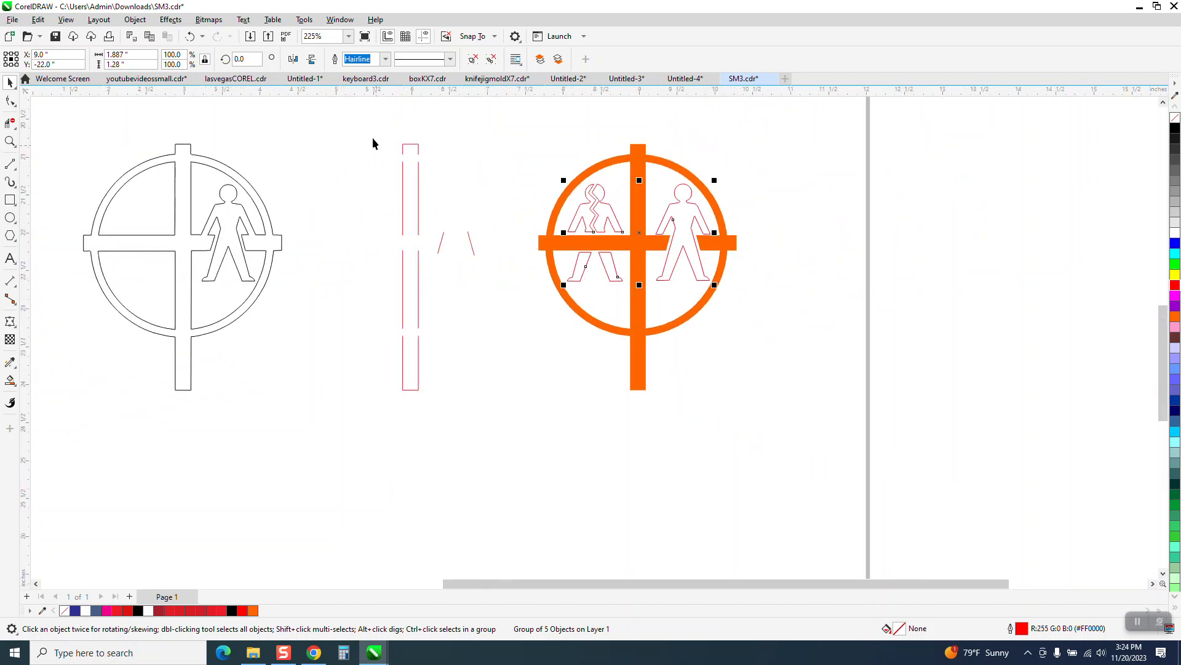
pyautogui.moveTo(371, 141)
pyautogui.mouseDown()
pyautogui.moveTo(475, 372)
pyautogui.moveTo(505, 373)
pyautogui.mouseUp()
pyautogui.press('Delete')
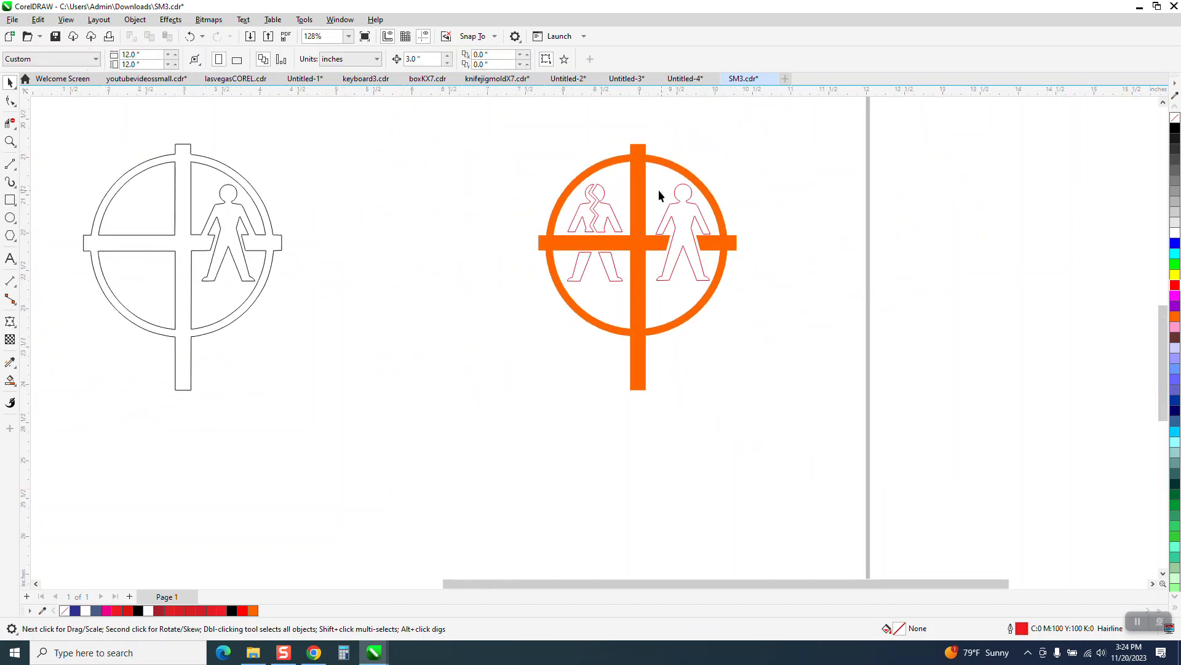
# Remove the orange fill from the cross shape and give it a red outline.
pyautogui.click(643, 170)
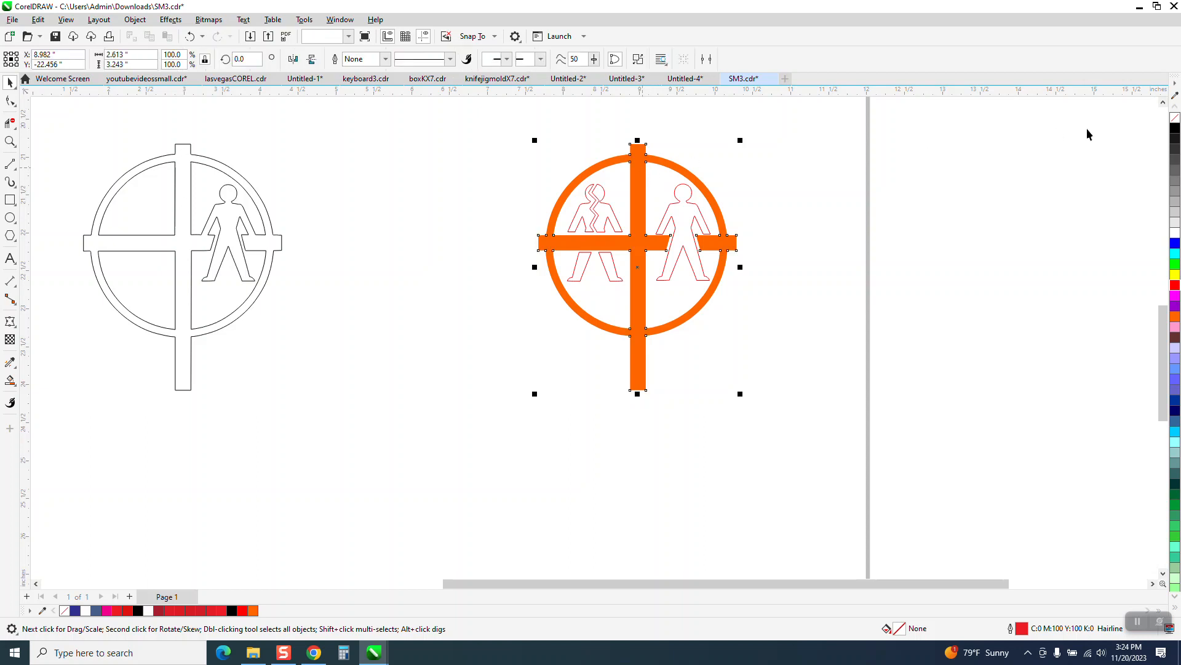
pyautogui.click(1174, 122)
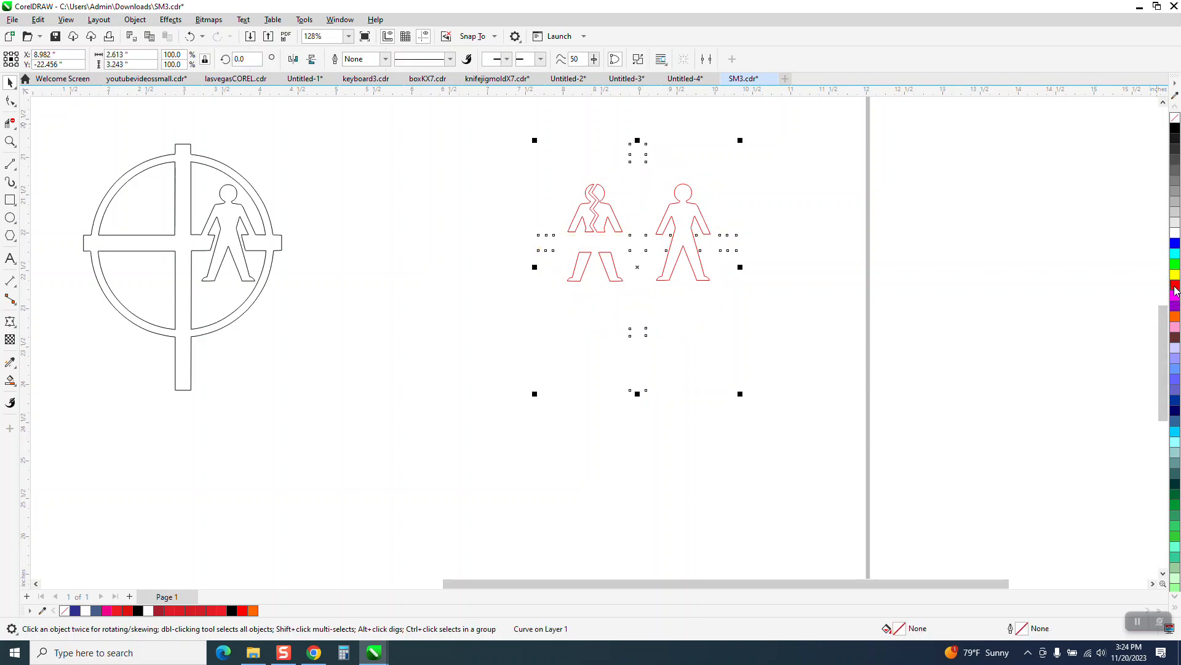
pyautogui.rightClick(1175, 290)
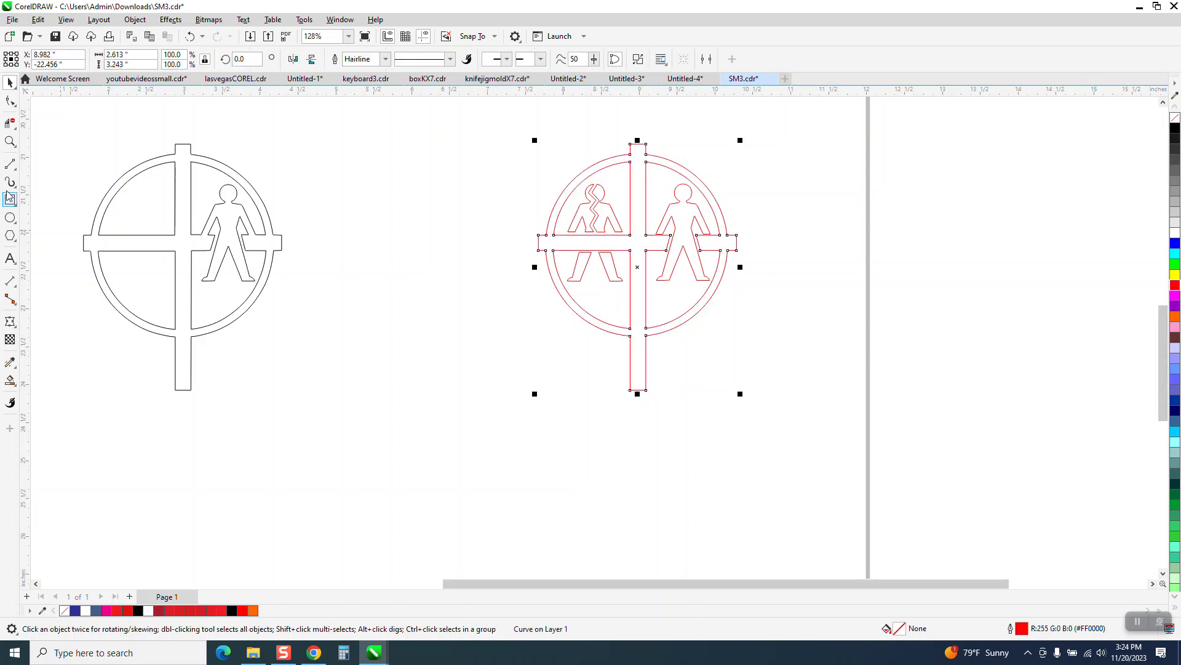
# Ungroup the figures inside the cross and show the nodes of their pieces for shape editing.
pyautogui.click(10, 141)
pyautogui.moveTo(506, 192); pyautogui.dragTo(839, 331)
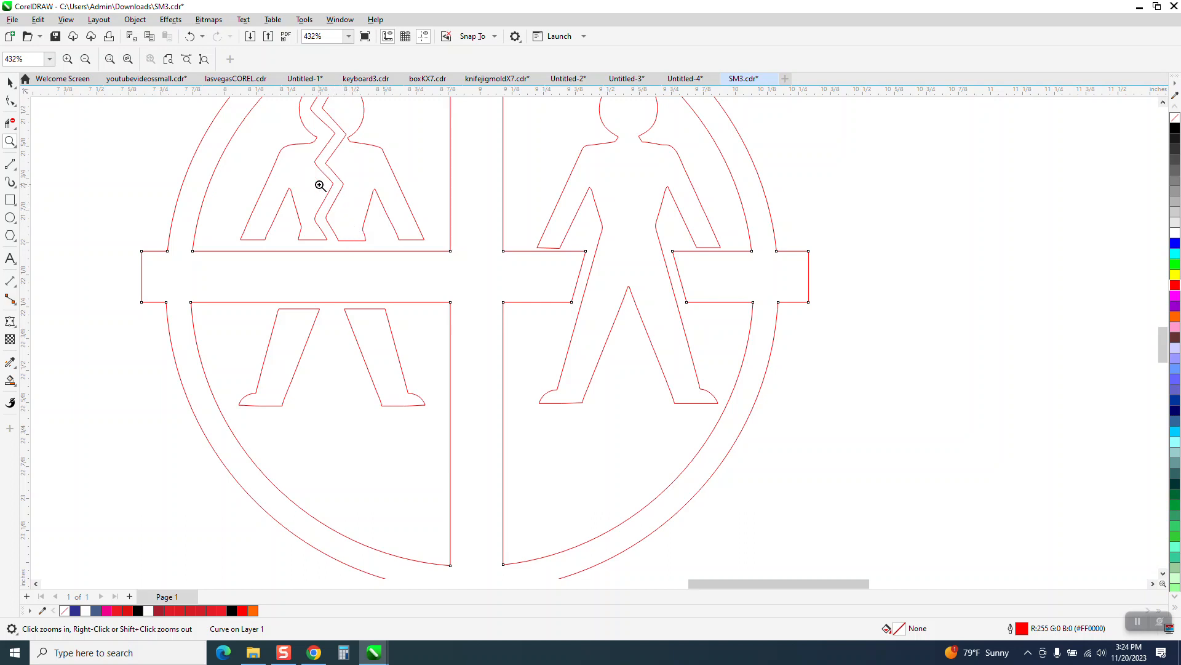
pyautogui.click(10, 100)
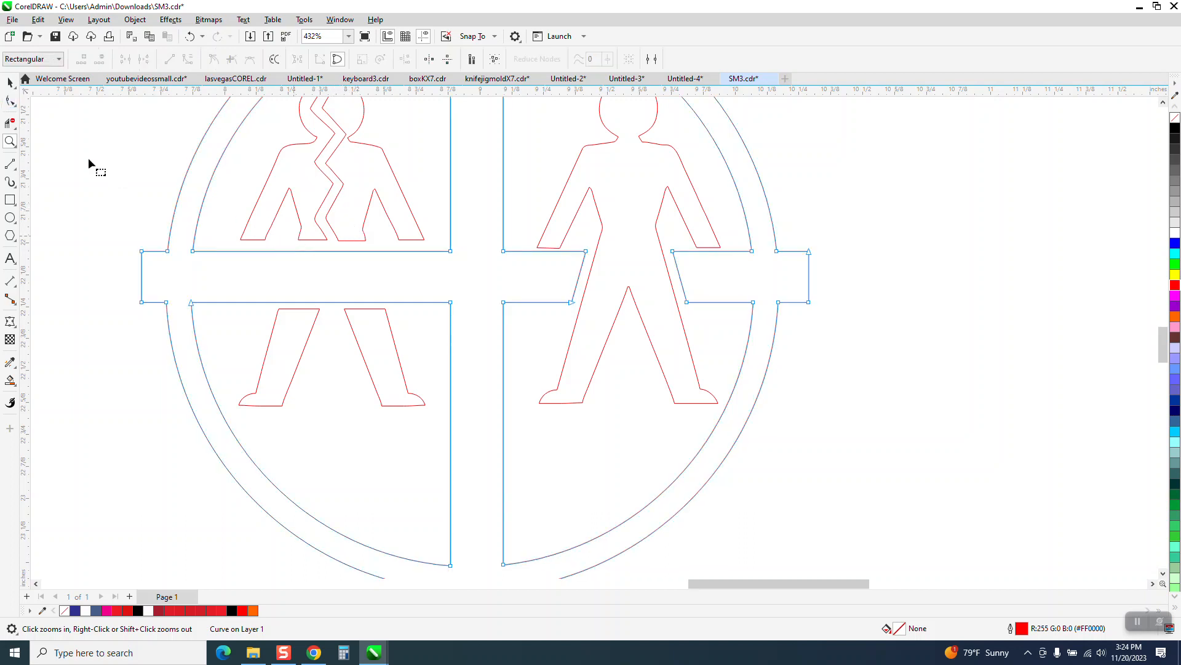
pyautogui.press('space')
pyautogui.click(360, 143)
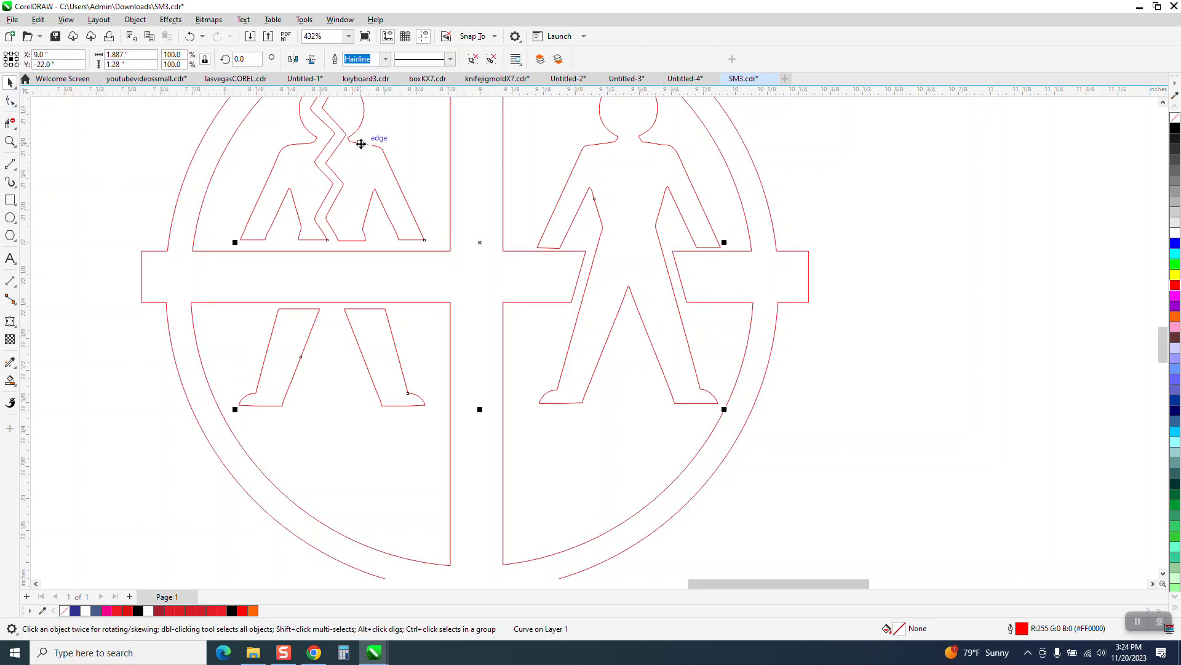
pyautogui.click(136, 20)
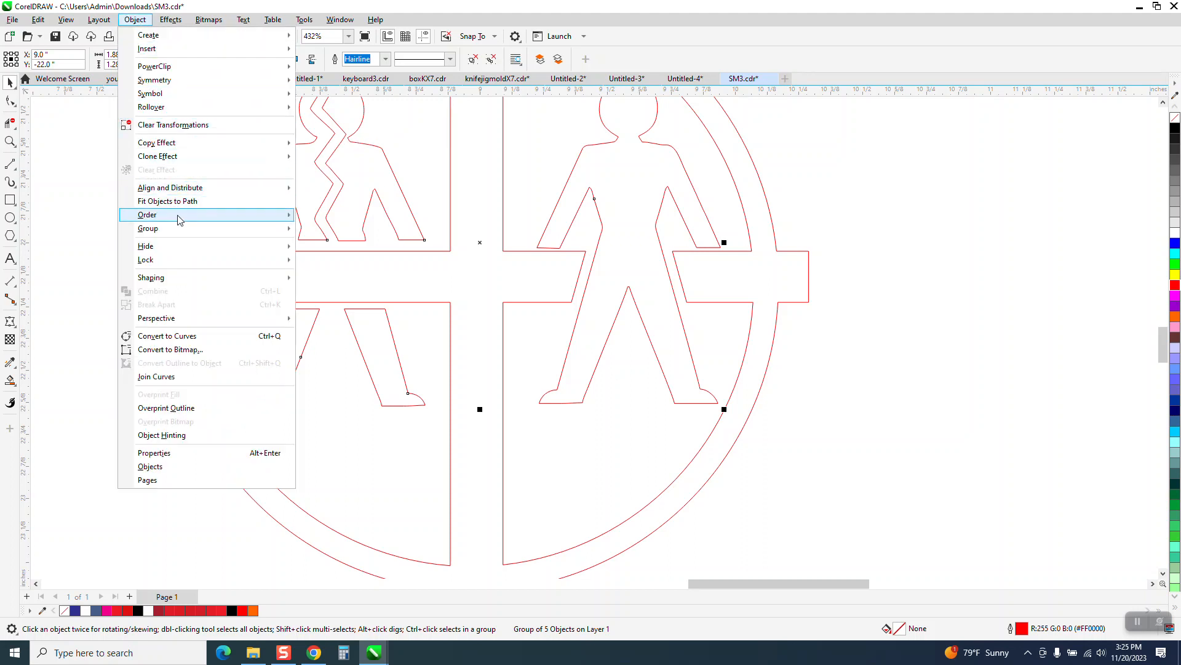
pyautogui.moveTo(185, 231)
pyautogui.click(332, 242)
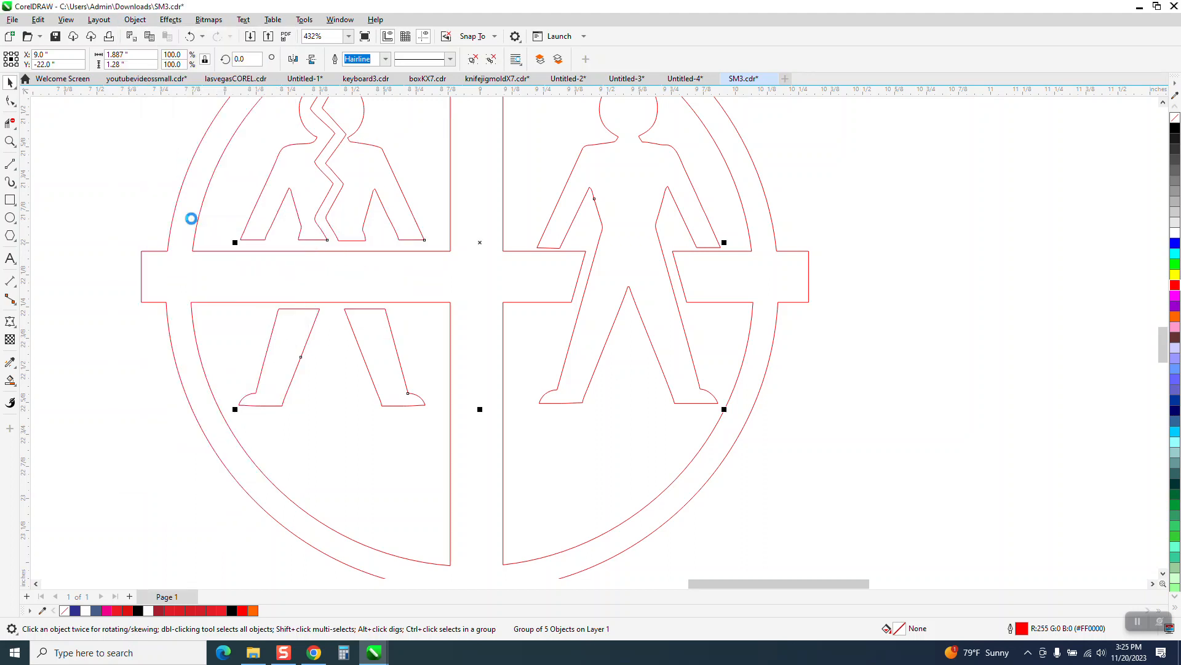
pyautogui.click(12, 146)
pyautogui.moveTo(170, 211); pyautogui.dragTo(565, 293)
pyautogui.click(10, 101)
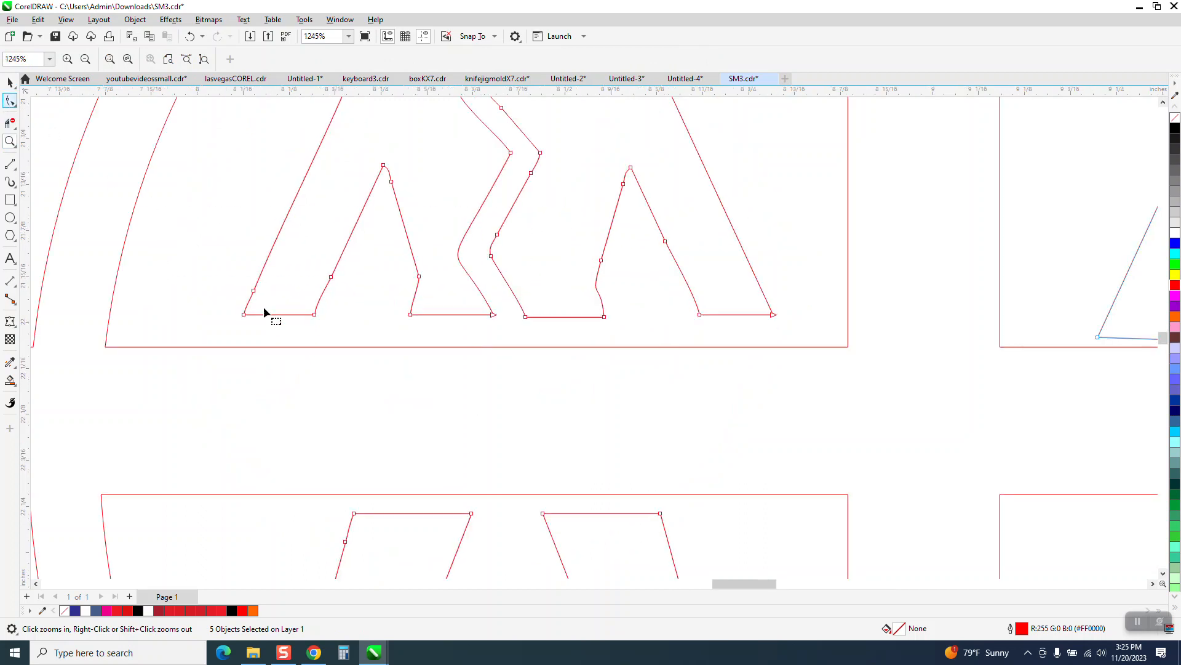
# Try deleting the two nodes just above the end of the left figure's left arm.
pyautogui.moveTo(226, 272); pyautogui.dragTo(345, 297)
pyautogui.press('Delete')
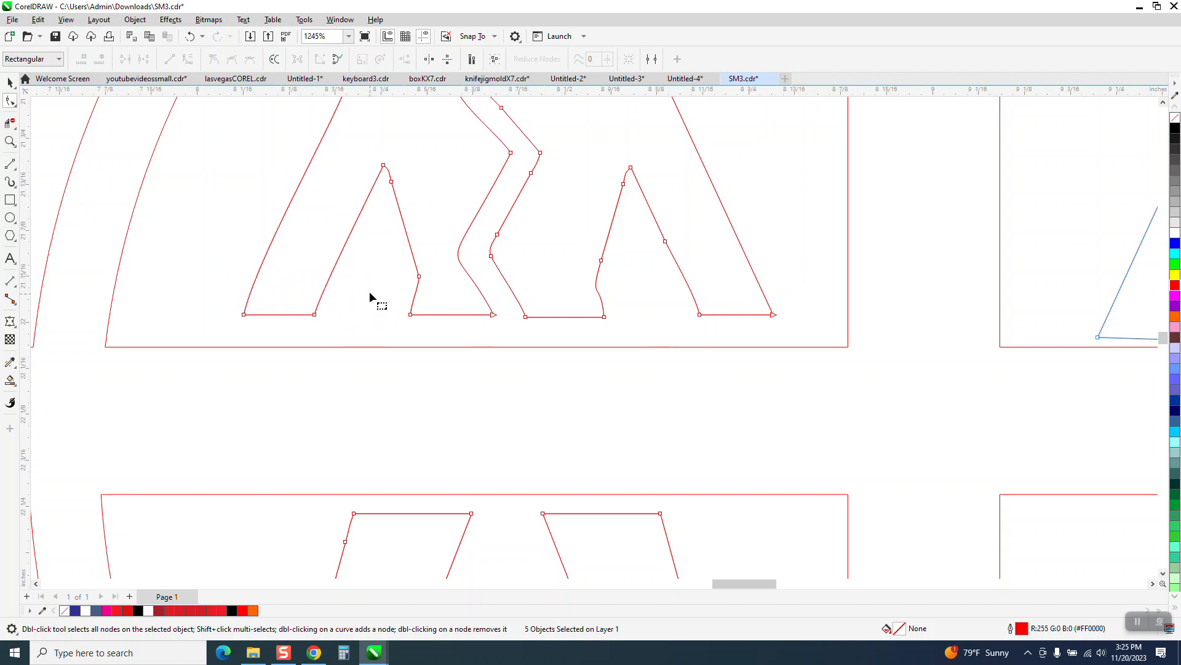
pyautogui.hotkey('ctrl', 'z')
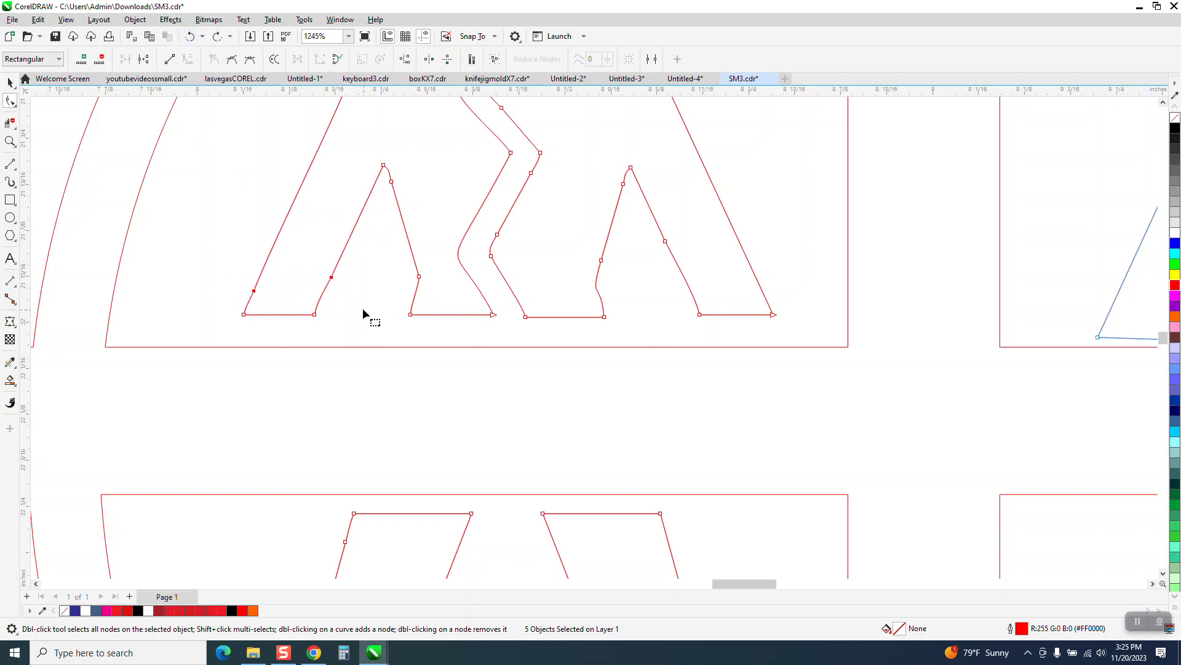
# Extend the end of the left figure's left arm down past the crossbar's upper edge.
pyautogui.moveTo(363, 307); pyautogui.dragTo(211, 325)
pyautogui.moveTo(315, 319); pyautogui.dragTo(302, 362)
# Try stretching the bottoms of the left figure's two torso halves down past the crossbar's upper edge, and undo both moves.
pyautogui.moveTo(379, 304); pyautogui.dragTo(499, 352)
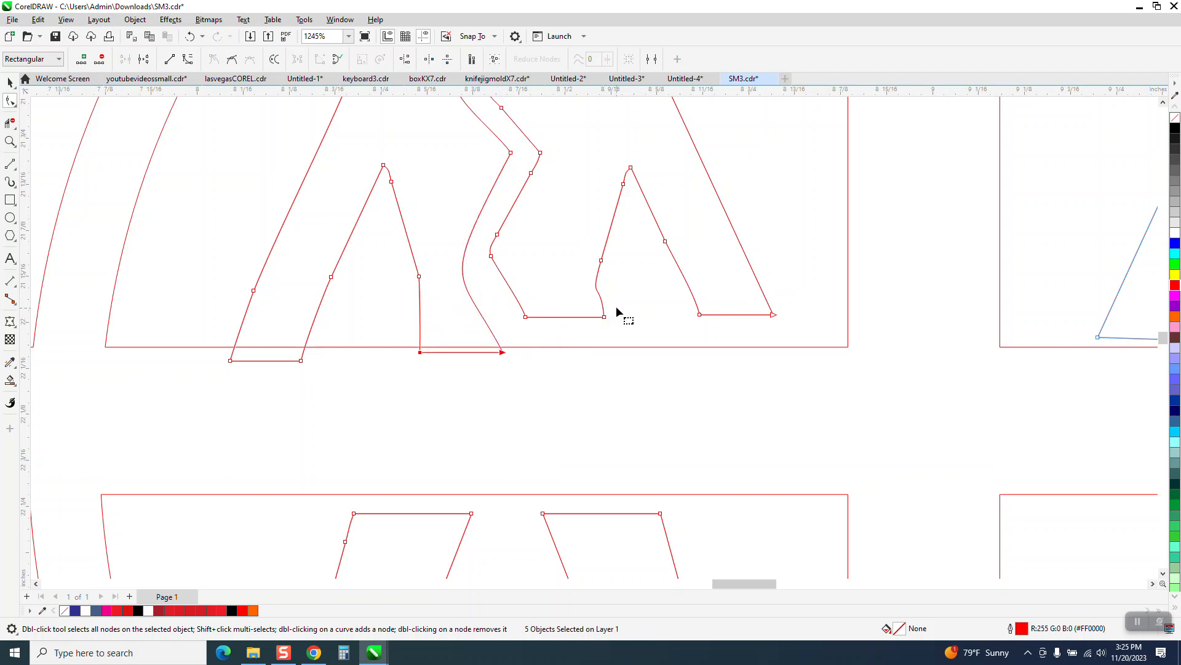
pyautogui.moveTo(555, 318); pyautogui.dragTo(562, 354)
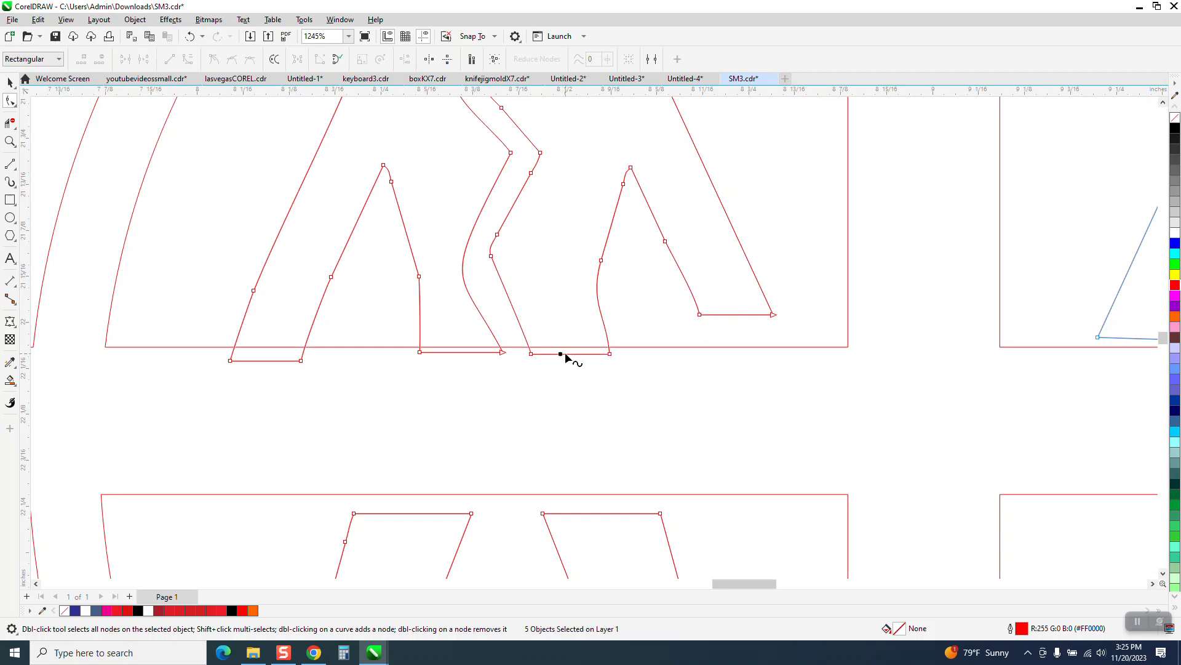
pyautogui.scroll(-1, 560, 360)
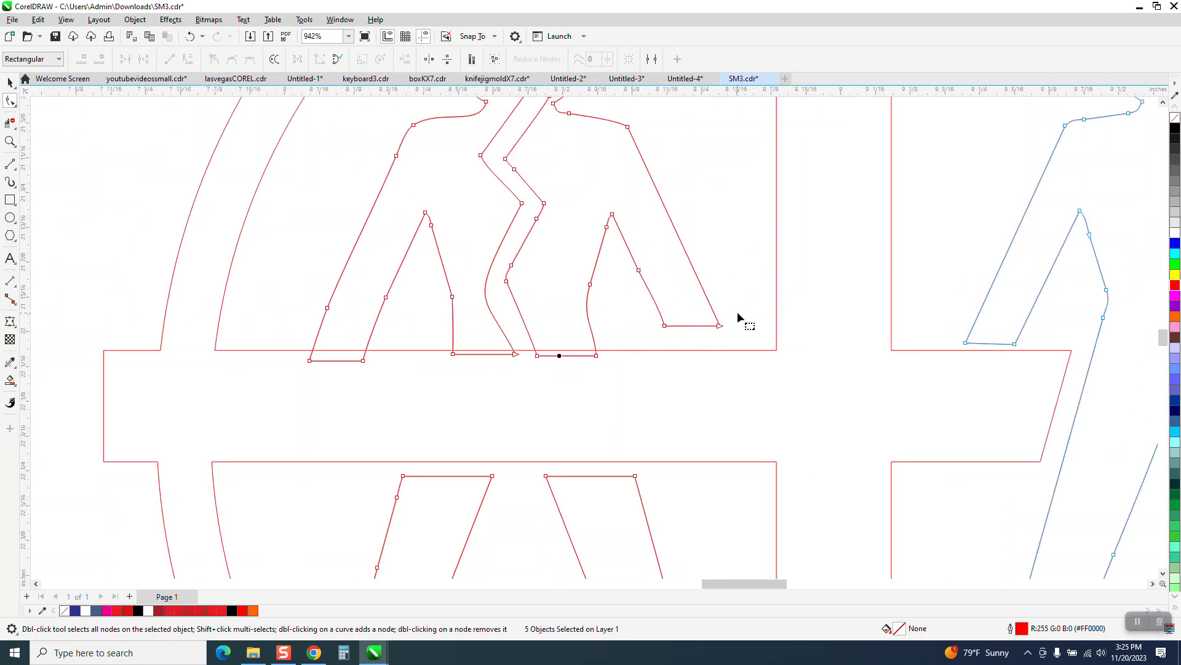
pyautogui.moveTo(662, 342); pyautogui.dragTo(662, 339)
pyautogui.click(192, 38)
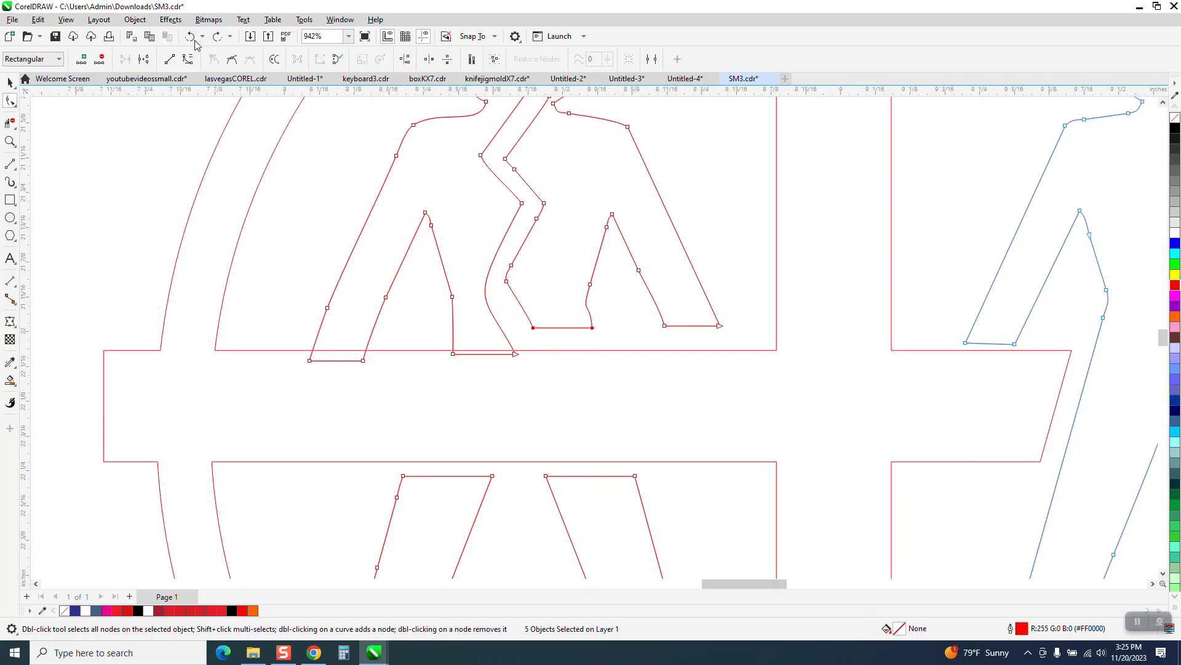
pyautogui.click(194, 41)
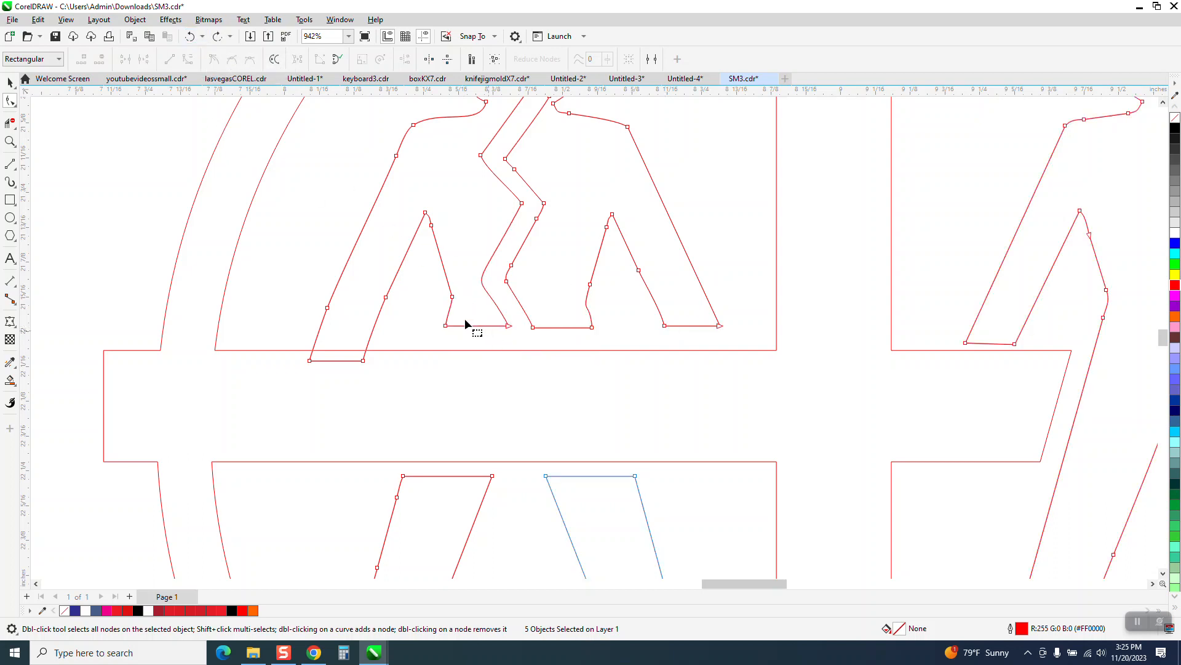
# Add a node on each side of the split figure's left torso half and extend its bottom past the crossbar's upper edge.
pyautogui.click(10, 141)
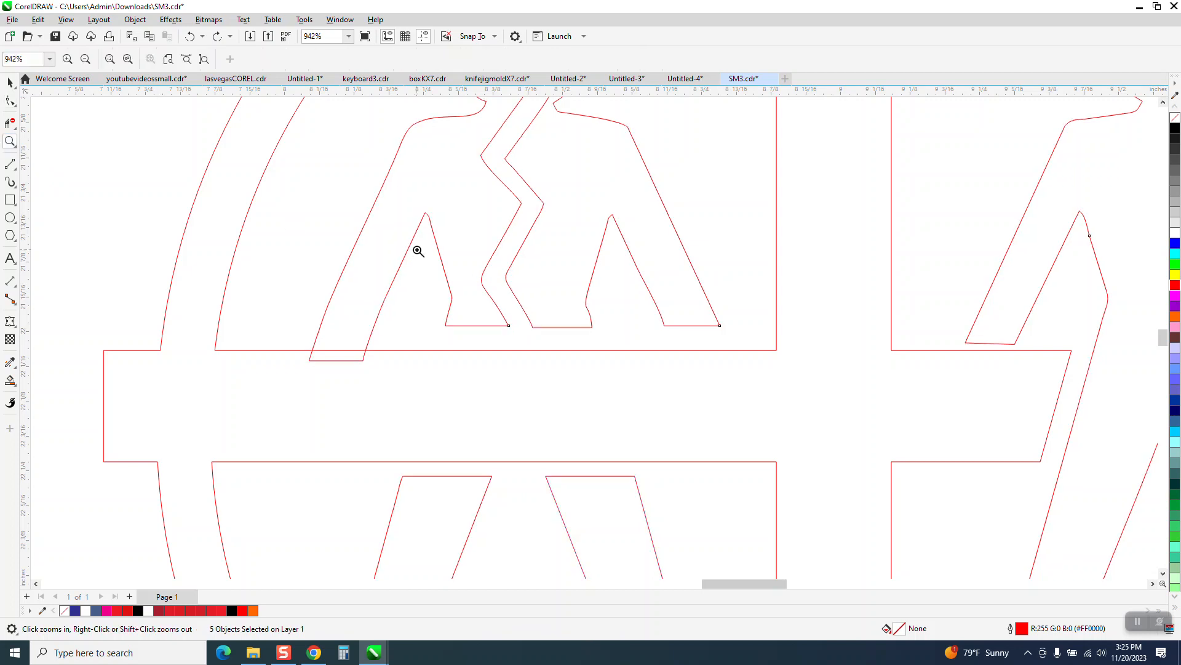
pyautogui.moveTo(419, 251); pyautogui.dragTo(638, 387)
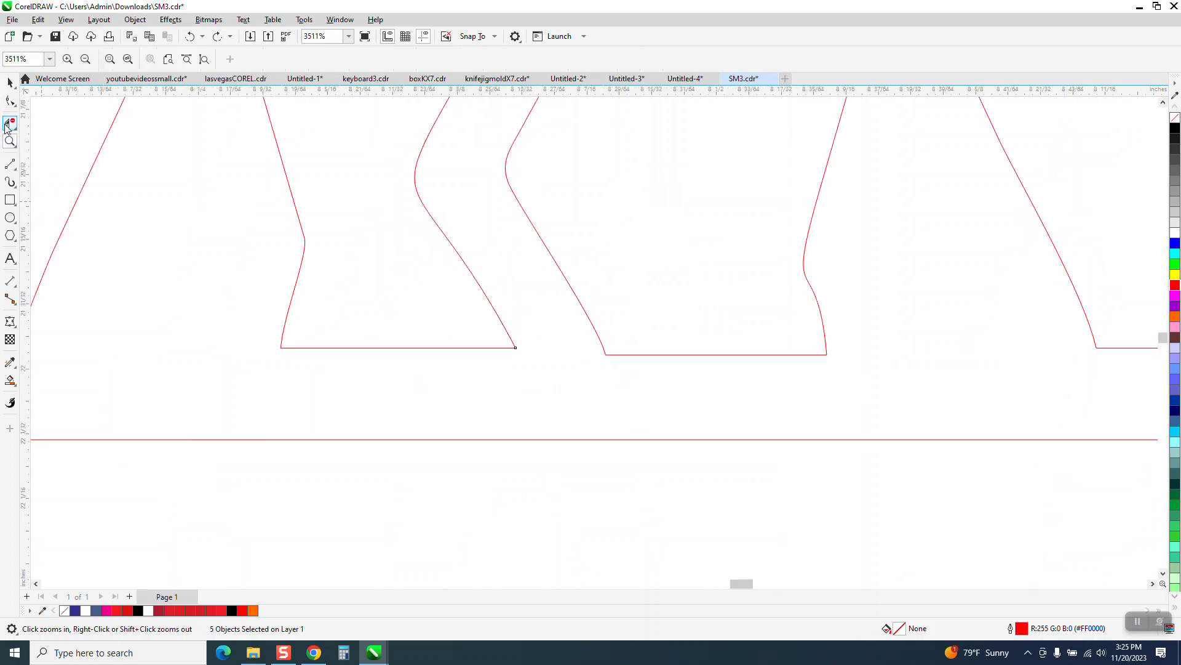
pyautogui.click(9, 100)
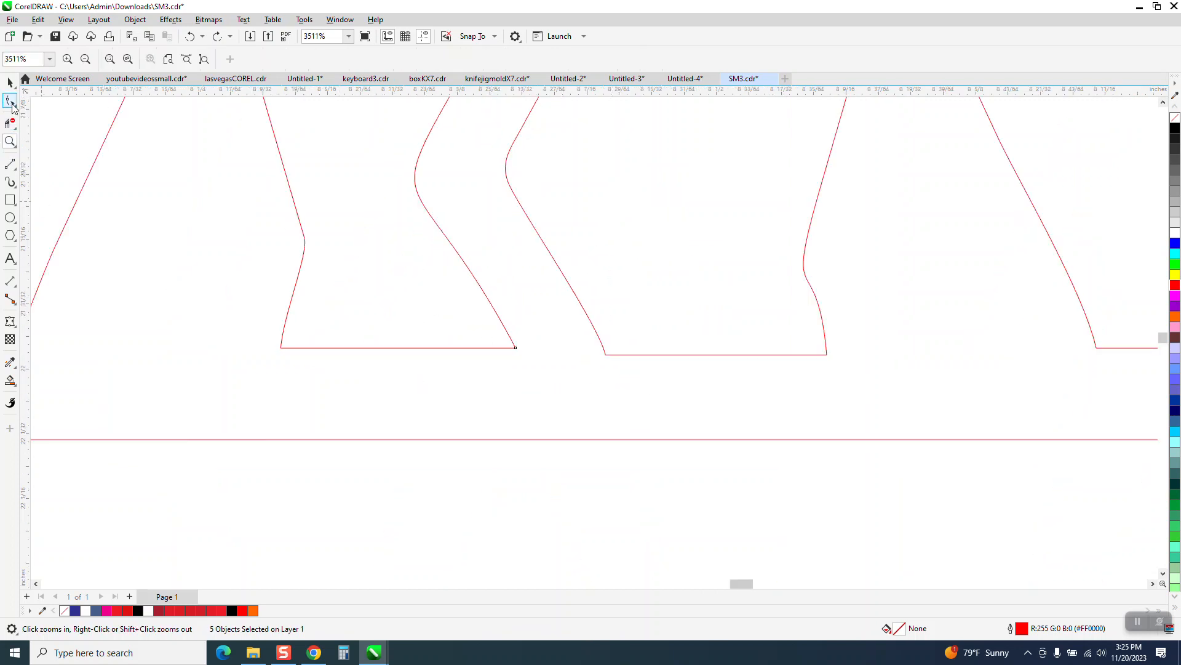
pyautogui.doubleClick(296, 283)
pyautogui.doubleClick(481, 288)
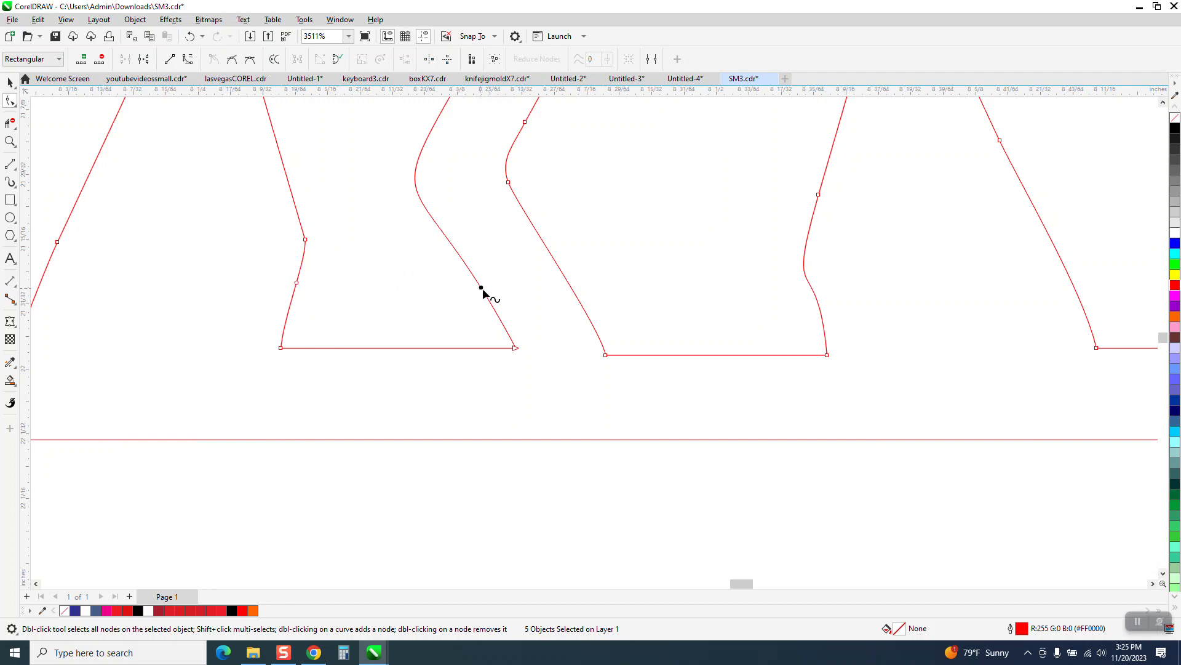
pyautogui.click(481, 287)
pyautogui.moveTo(517, 350); pyautogui.dragTo(523, 448)
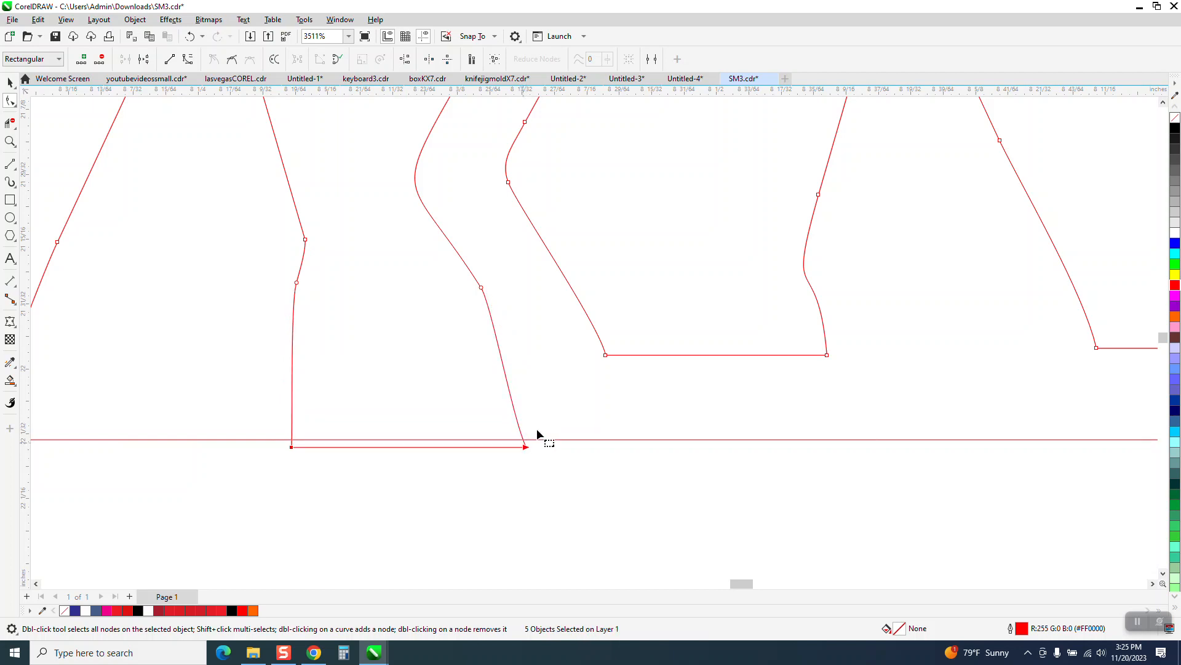
# Extend the bottom of the split figure's right torso half past the crossbar's upper edge and reshape its lower left curve.
pyautogui.moveTo(836, 398); pyautogui.dragTo(851, 447)
pyautogui.click(628, 446)
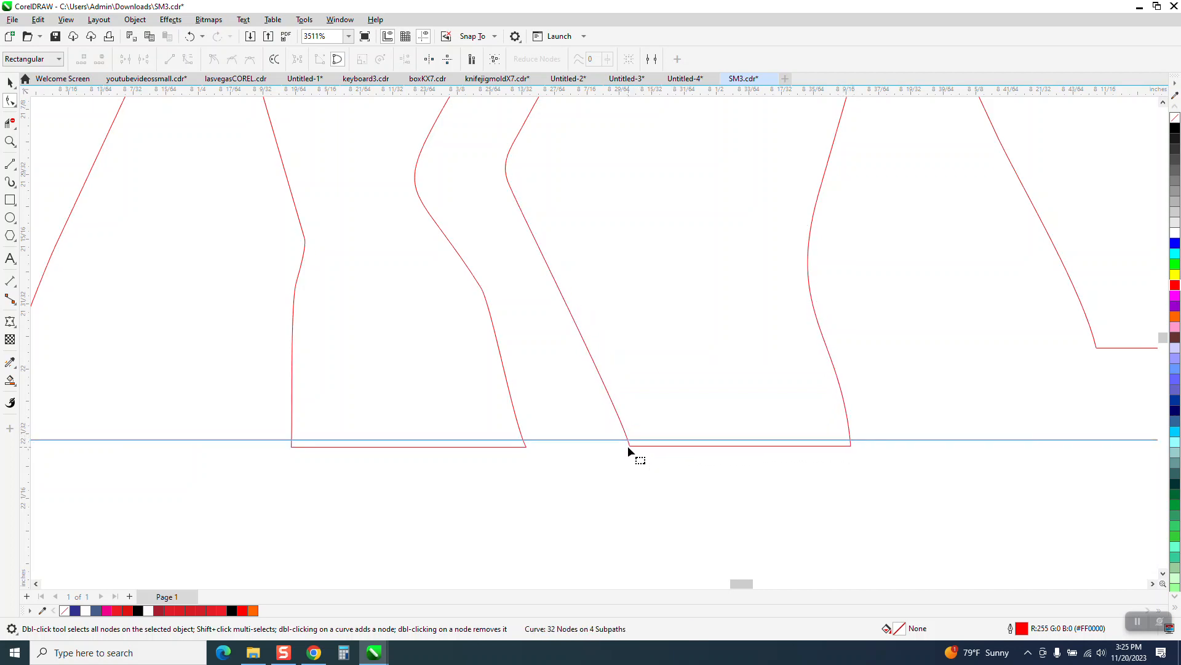
pyautogui.click(629, 446)
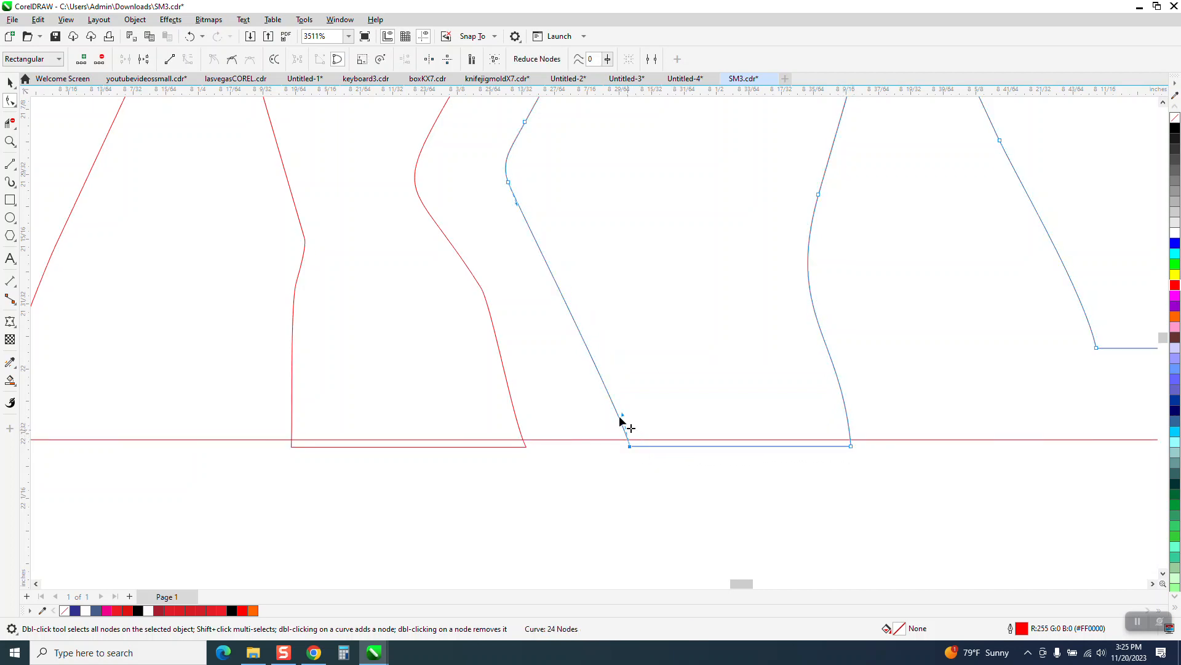
pyautogui.moveTo(621, 416); pyautogui.dragTo(635, 392)
# Extend the end of the split figure's right arm down past the crossbar's upper edge.
pyautogui.scroll(-1, 424, 391)
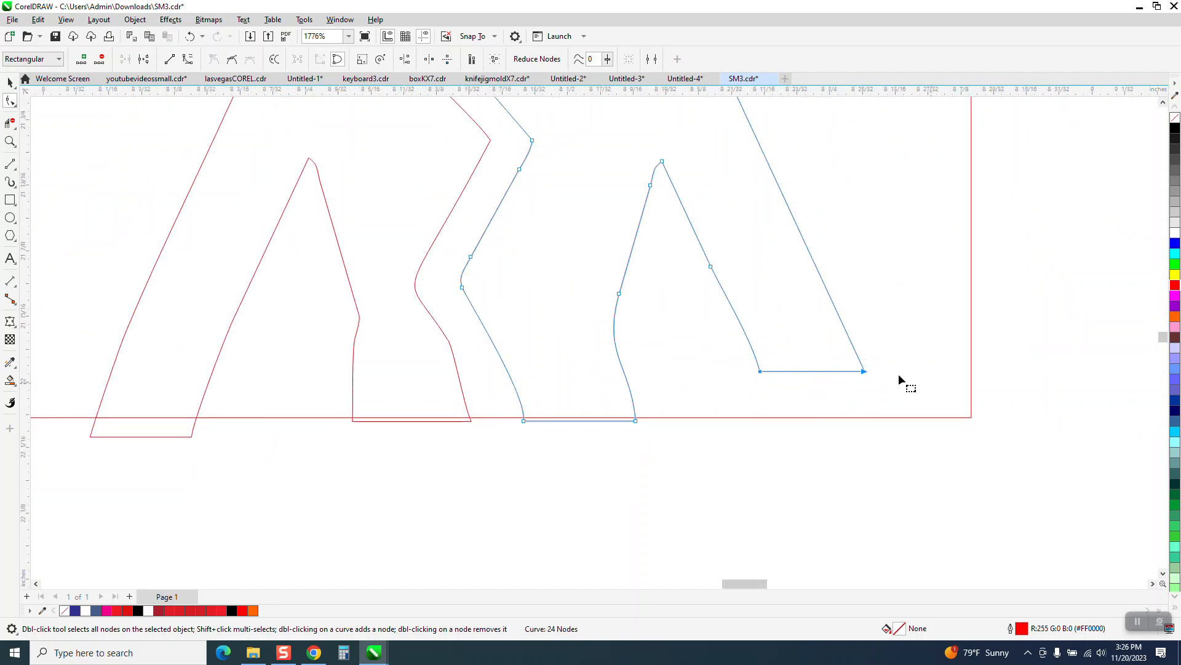
pyautogui.moveTo(864, 373); pyautogui.dragTo(889, 424)
pyautogui.scroll(-1, 622, 386)
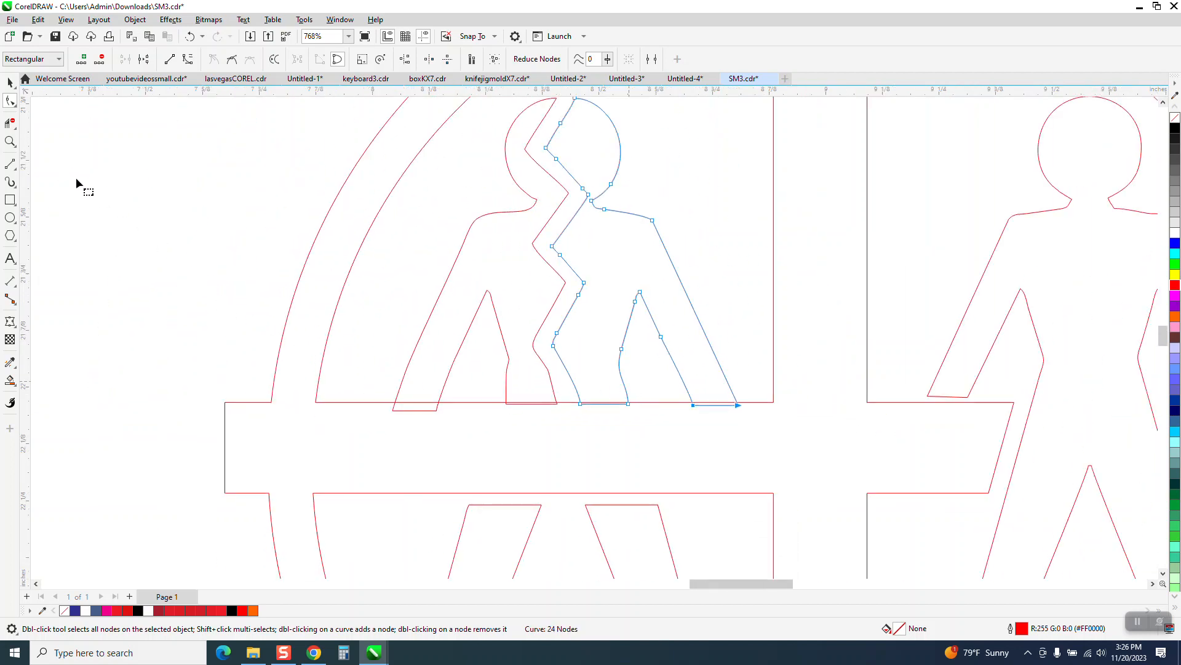
# Delete the overlapping segments where the split figure's arms and torso halves cross the crossbar's upper edge.
pyautogui.click(10, 123)
pyautogui.click(414, 410)
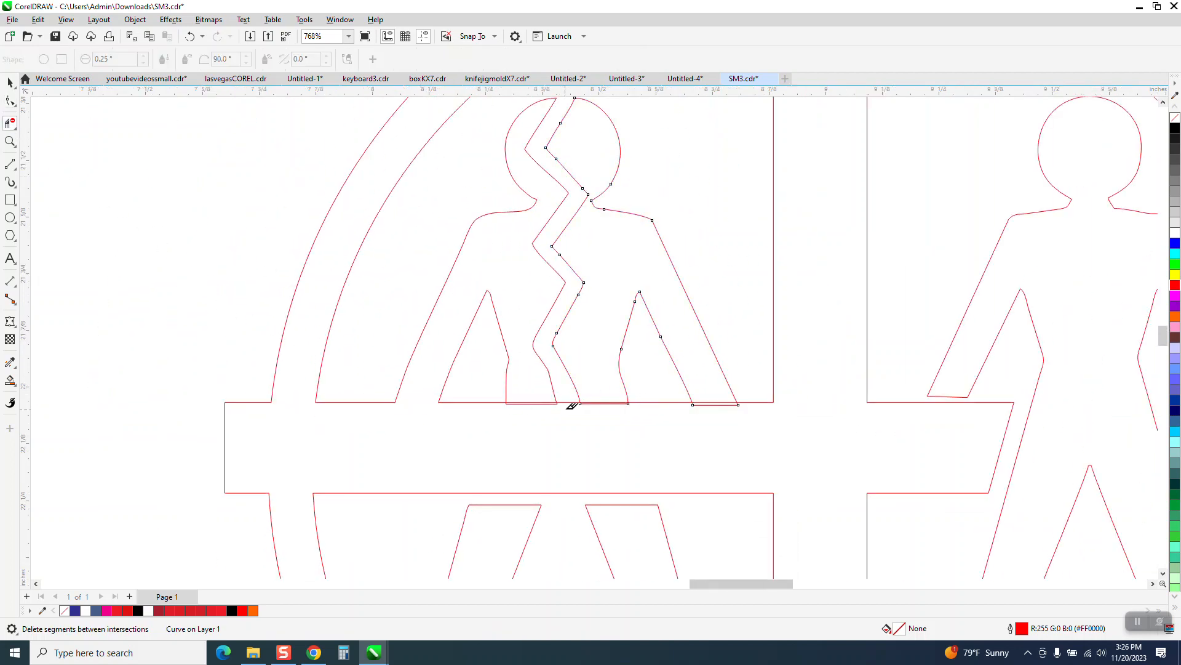
pyautogui.moveTo(533, 393); pyautogui.dragTo(535, 430)
pyautogui.moveTo(589, 393); pyautogui.dragTo(604, 427)
pyautogui.moveTo(709, 396); pyautogui.dragTo(719, 431)
pyautogui.scroll(-2, 641, 395)
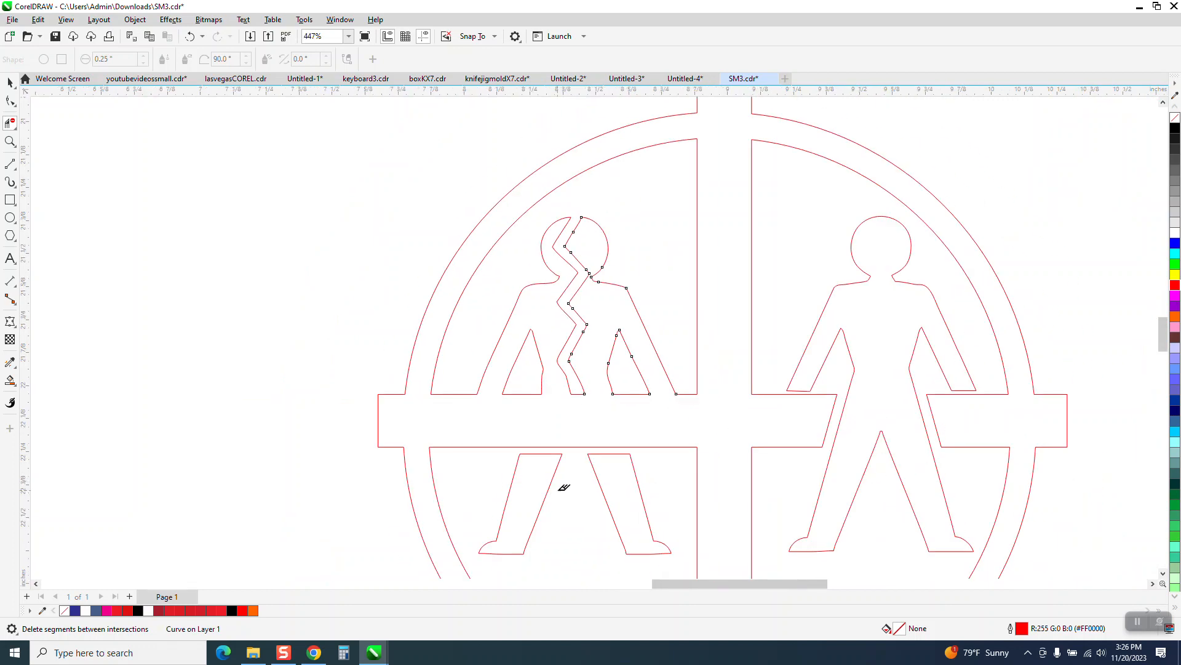
# Extend the tops of the split figure's two legs up past the crossbar's lower edge.
pyautogui.click(10, 144)
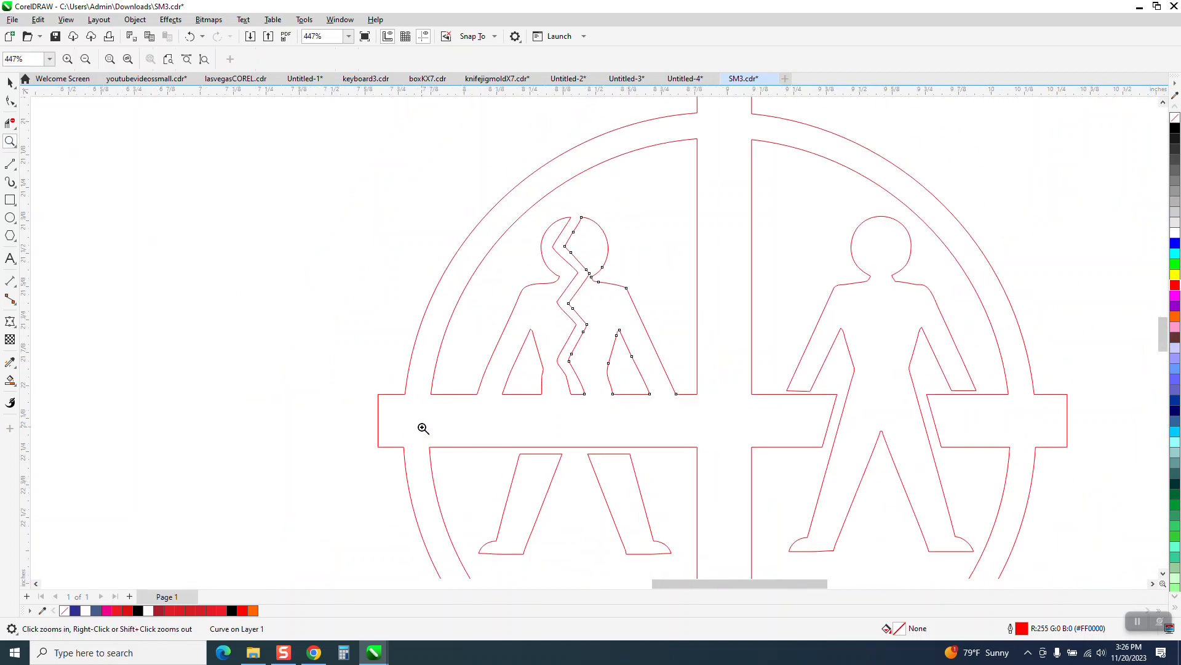
pyautogui.moveTo(424, 429); pyautogui.dragTo(738, 502)
pyautogui.press('F10')
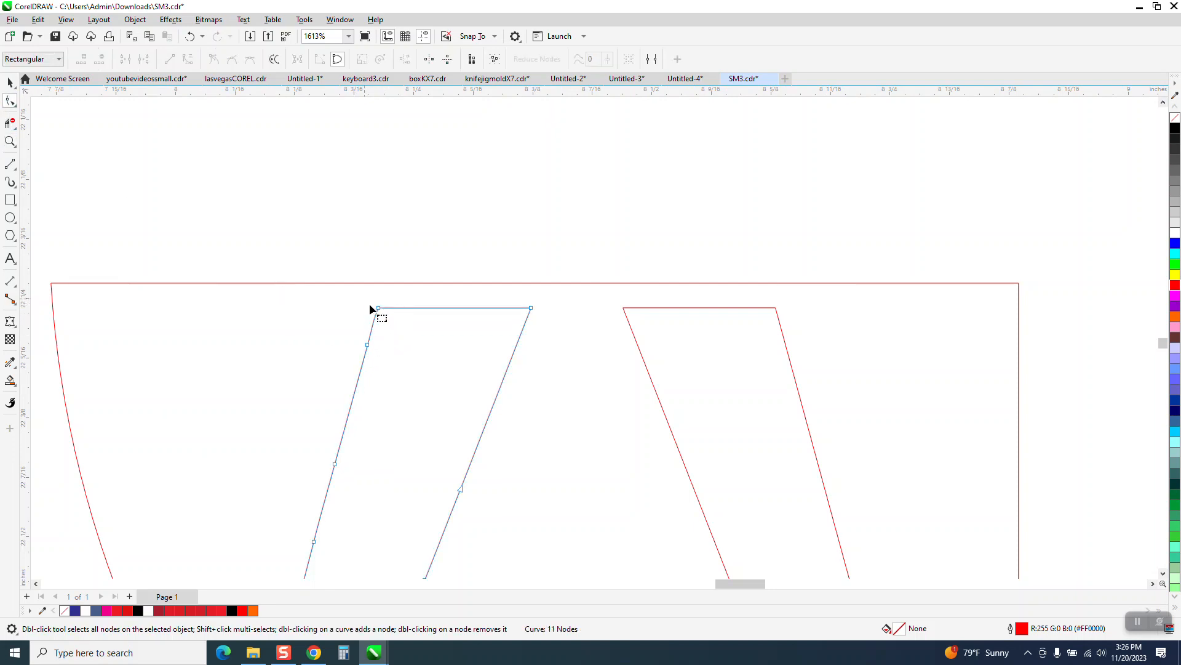
pyautogui.moveTo(544, 322); pyautogui.dragTo(767, 278)
pyautogui.click(625, 311)
# Delete the overlapping segments where the split figure's two legs cross the crossbar's lower edge.
pyautogui.click(10, 123)
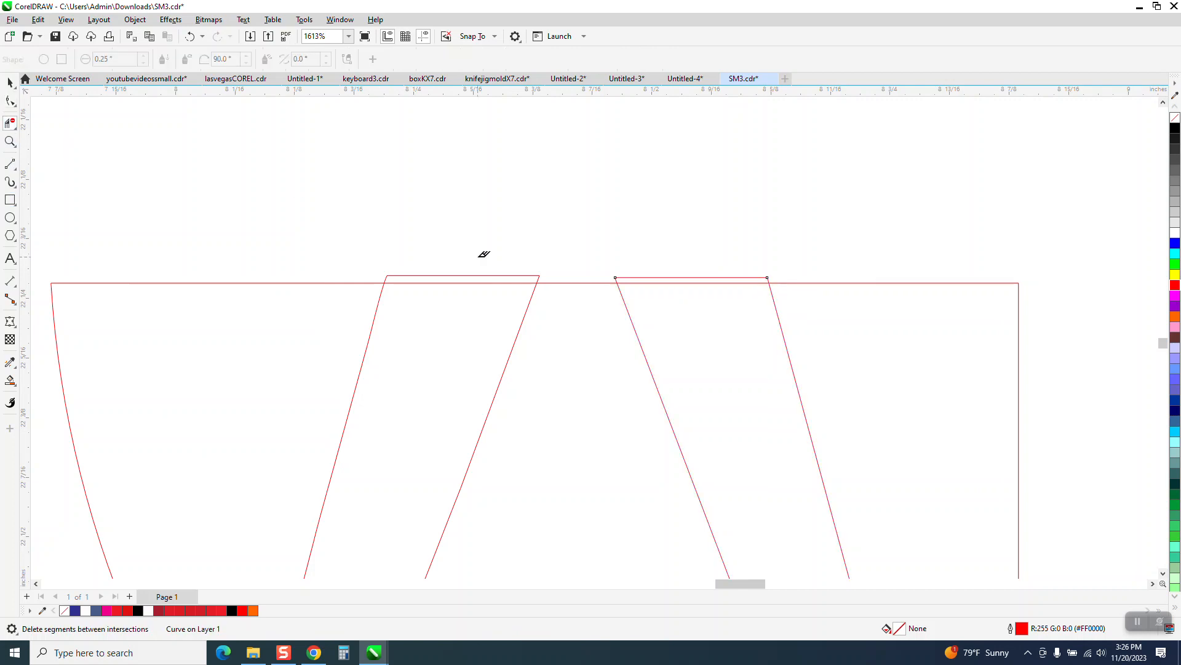
pyautogui.moveTo(484, 254); pyautogui.dragTo(572, 295)
pyautogui.moveTo(659, 271); pyautogui.dragTo(702, 314)
pyautogui.scroll(-2, 185, 366)
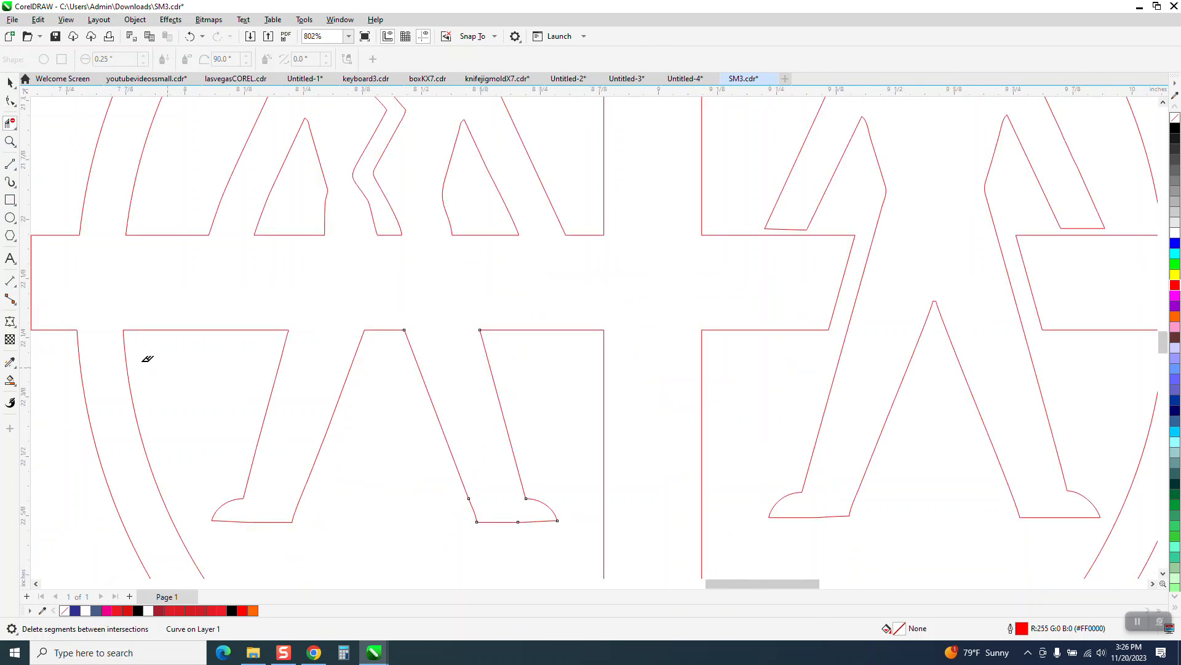
pyautogui.scroll(-1, 148, 358)
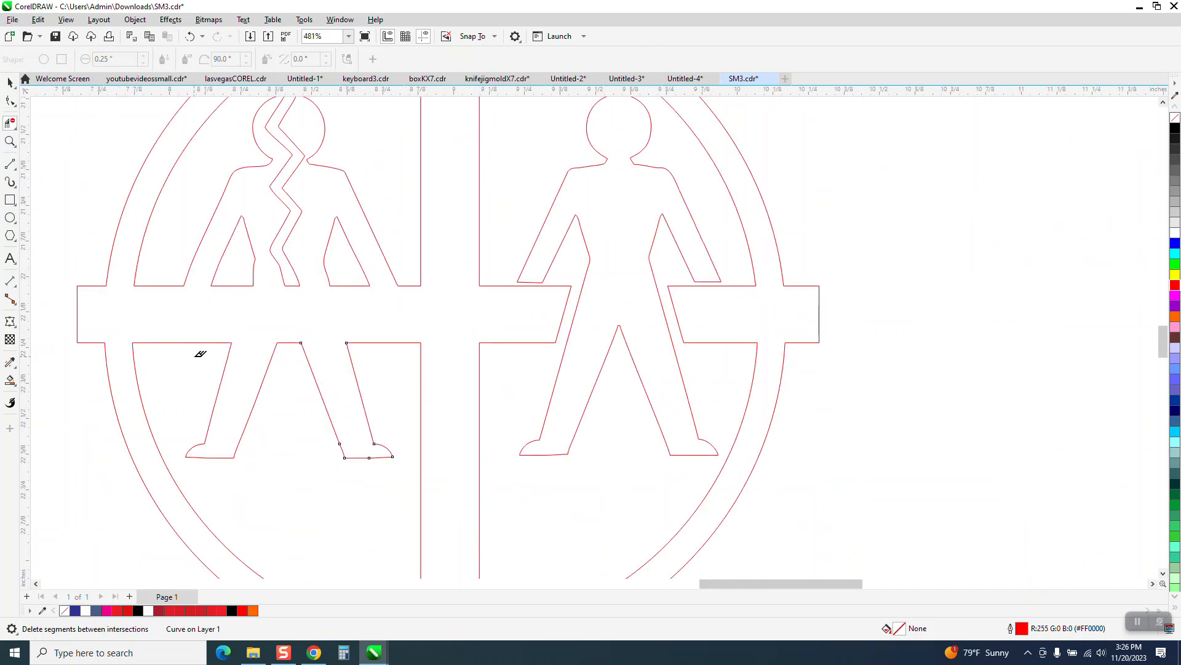
# Extend both arm ends of the right figure down past the crossbar's upper edge.
pyautogui.click(10, 140)
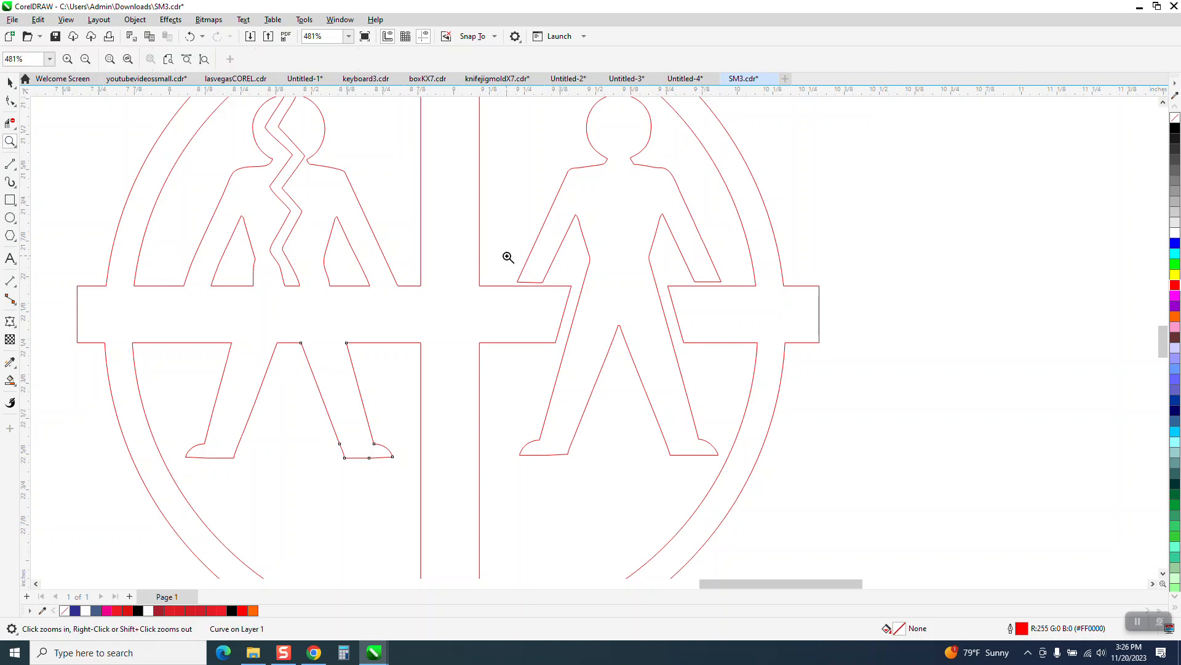
pyautogui.moveTo(506, 255); pyautogui.dragTo(800, 326)
pyautogui.click(10, 100)
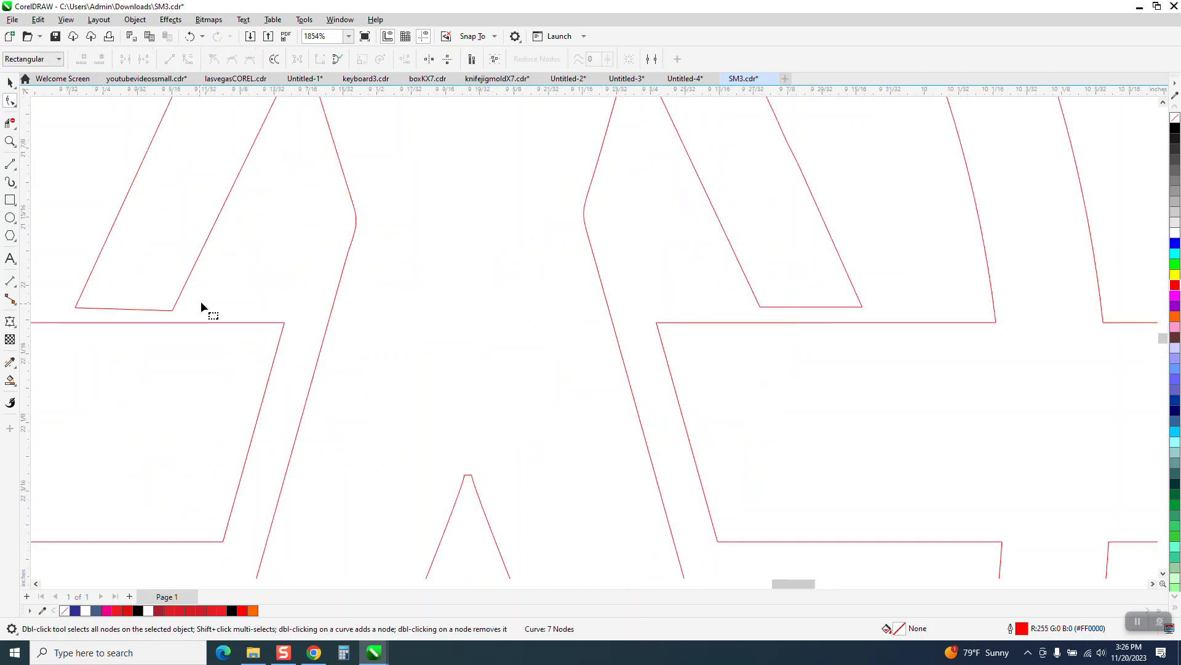
pyautogui.click(103, 308)
pyautogui.moveTo(94, 312); pyautogui.dragTo(166, 335)
pyautogui.moveTo(732, 299); pyautogui.dragTo(791, 317)
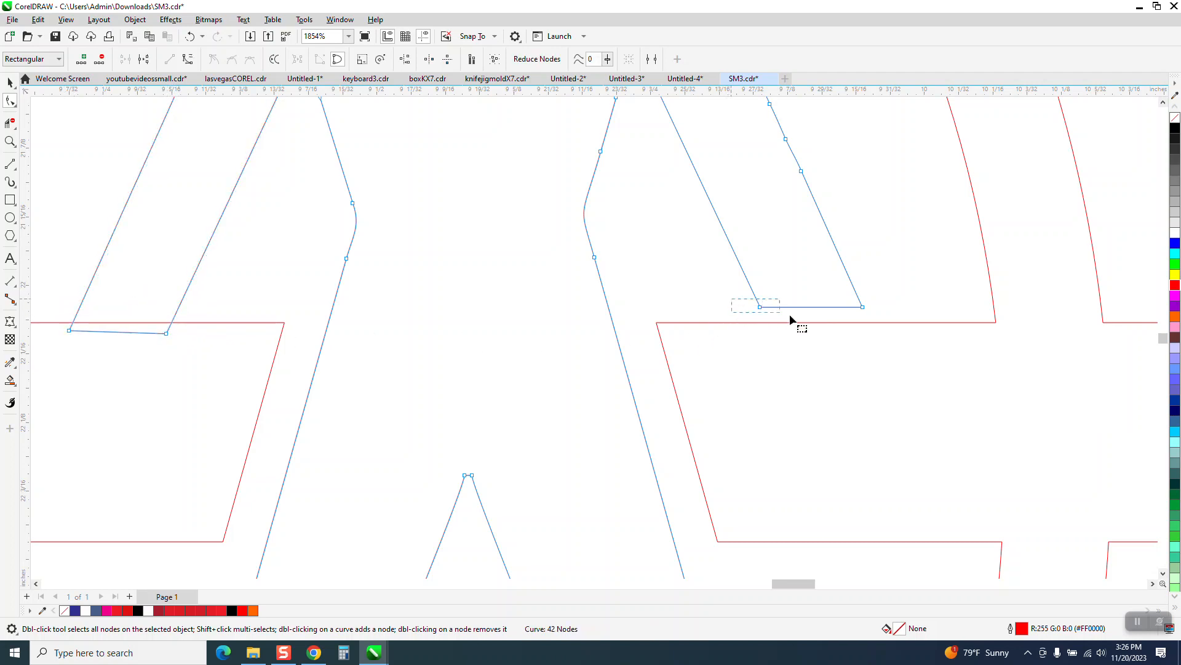
pyautogui.moveTo(863, 310); pyautogui.dragTo(885, 336)
# Delete the overlapping segments where the right figure's two arms cross the crossbar's upper edge.
pyautogui.click(10, 123)
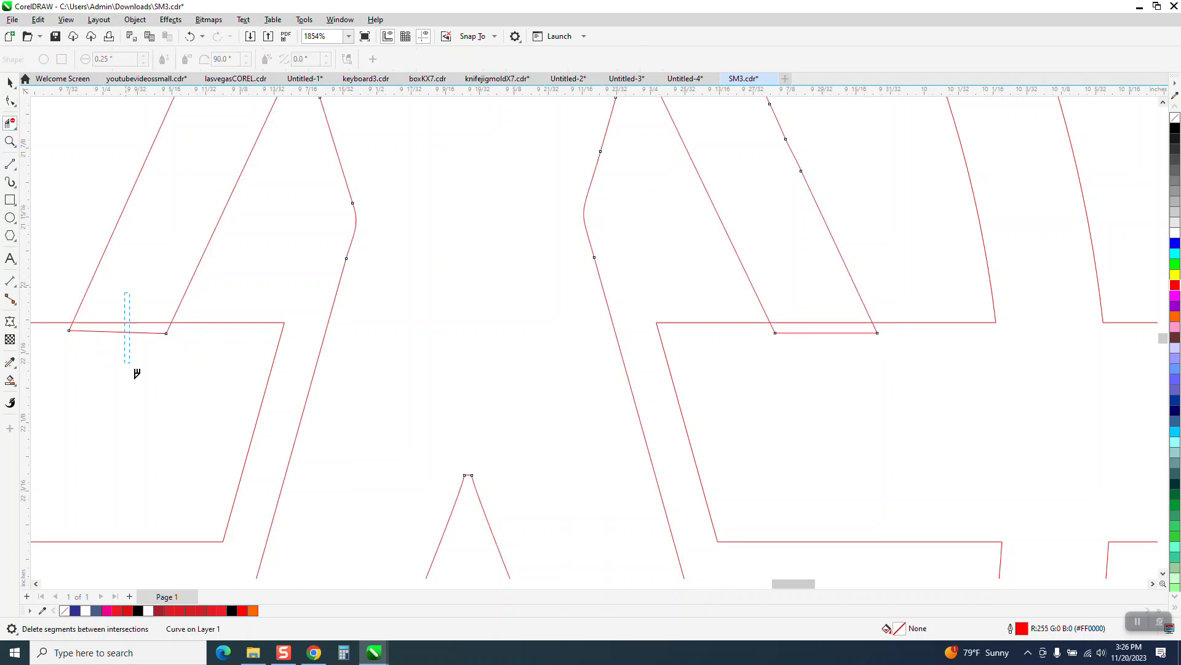
pyautogui.moveTo(137, 373); pyautogui.dragTo(136, 373)
pyautogui.moveTo(799, 302); pyautogui.dragTo(848, 355)
pyautogui.scroll(-4, 643, 302)
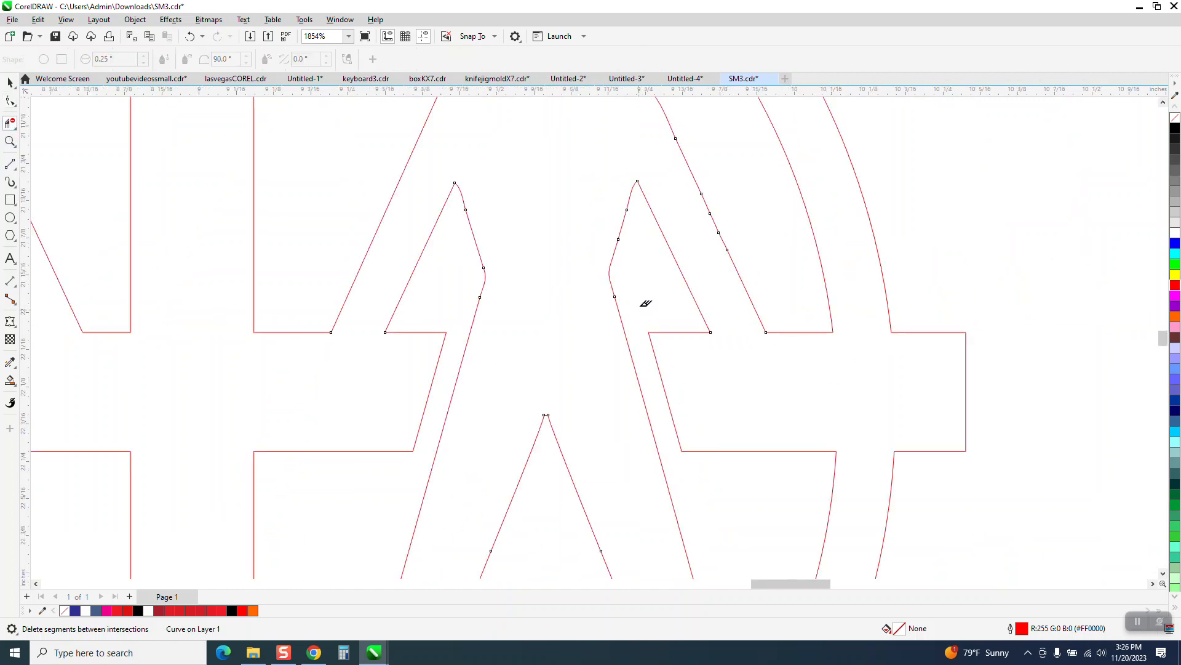
pyautogui.scroll(-2, 652, 319)
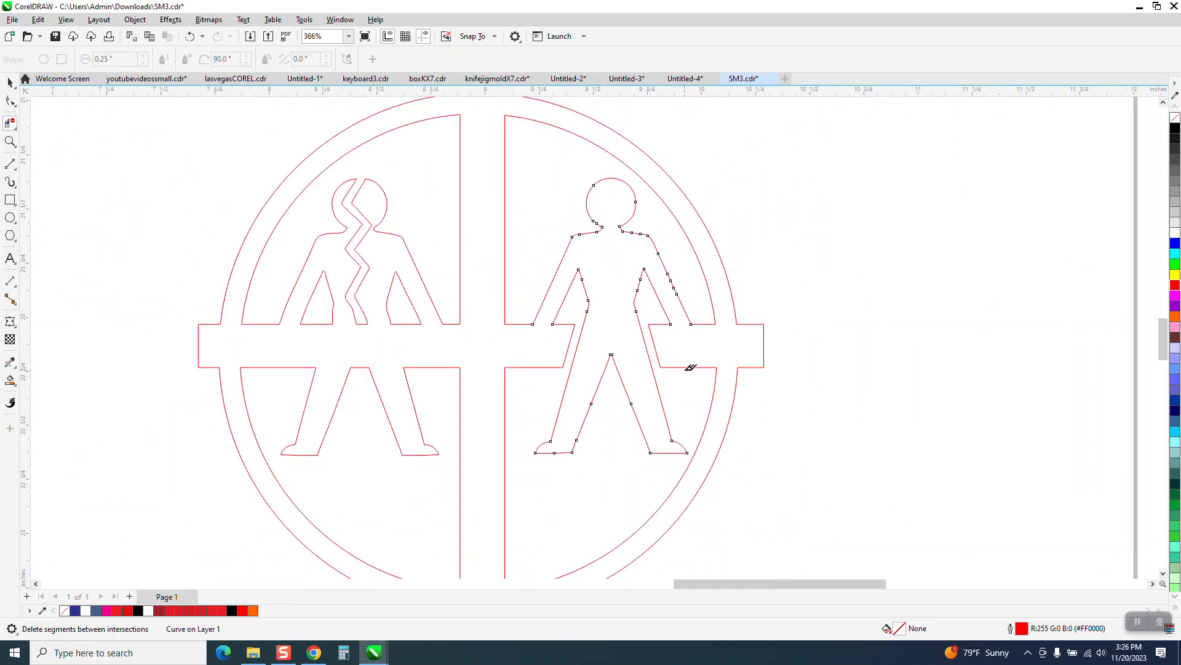
pyautogui.scroll(-1, 691, 367)
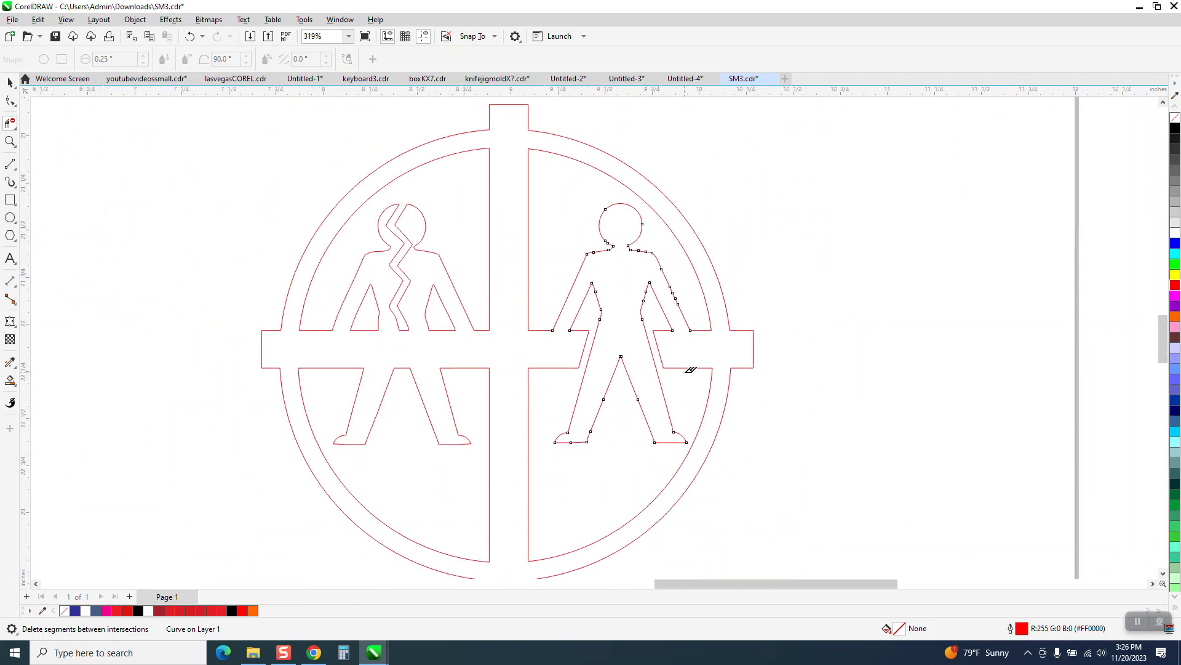
# Delete the four surplus nodes on the outer edge of the right figure's right arm and the two along its right shoulder.
pyautogui.click(10, 142)
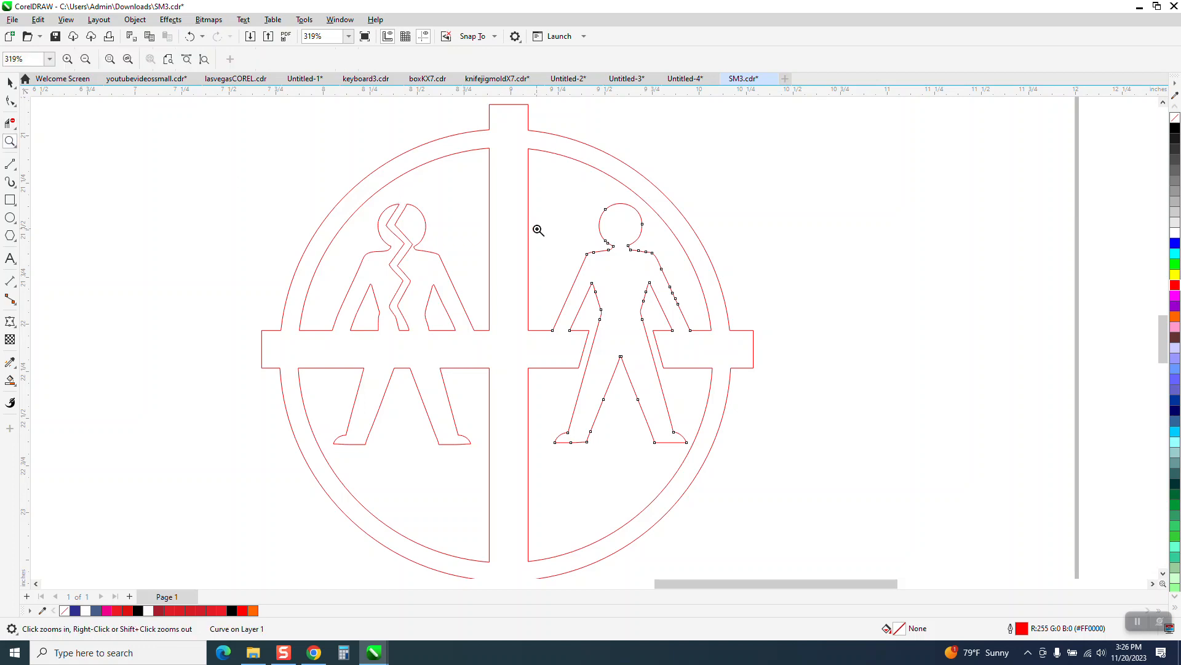
pyautogui.moveTo(540, 230); pyautogui.dragTo(808, 374)
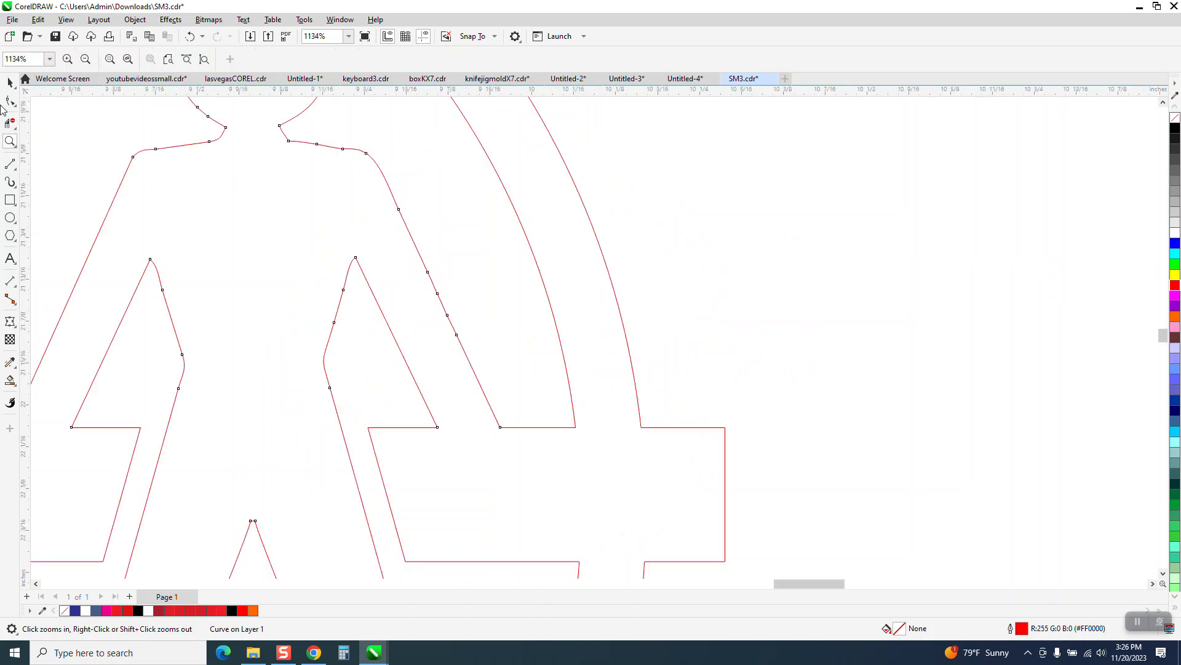
pyautogui.click(10, 101)
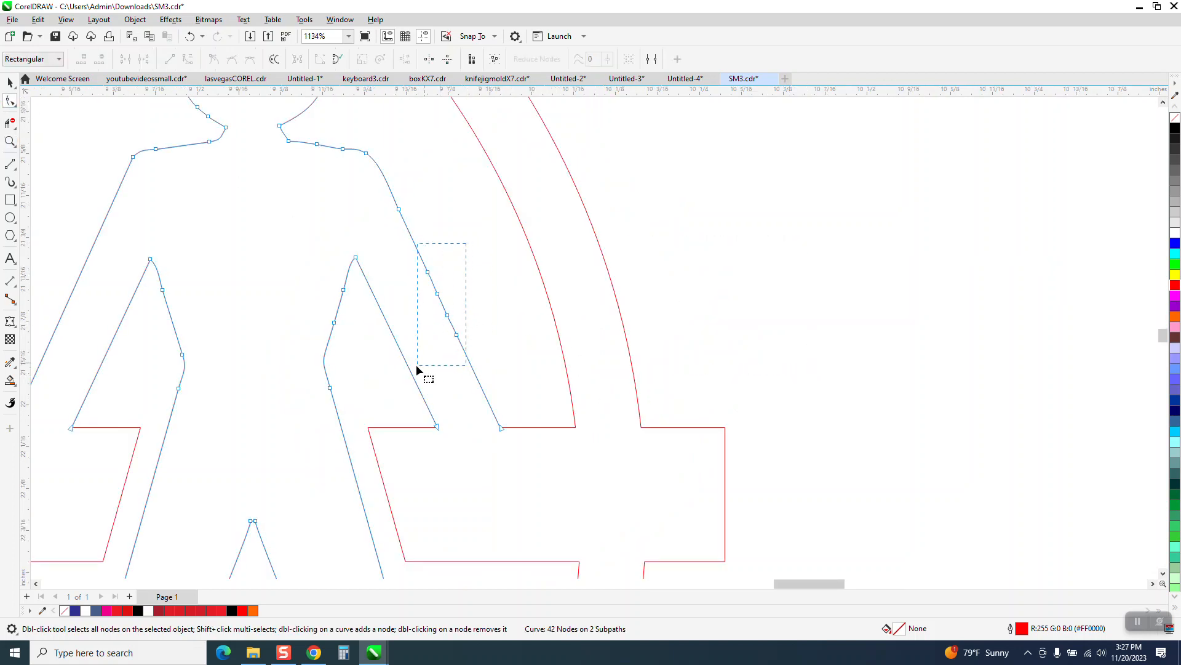
pyautogui.moveTo(416, 365); pyautogui.dragTo(417, 365)
pyautogui.press('Delete')
pyautogui.moveTo(351, 136); pyautogui.dragTo(307, 163)
pyautogui.press('Delete')
pyautogui.scroll(-5, 314, 192)
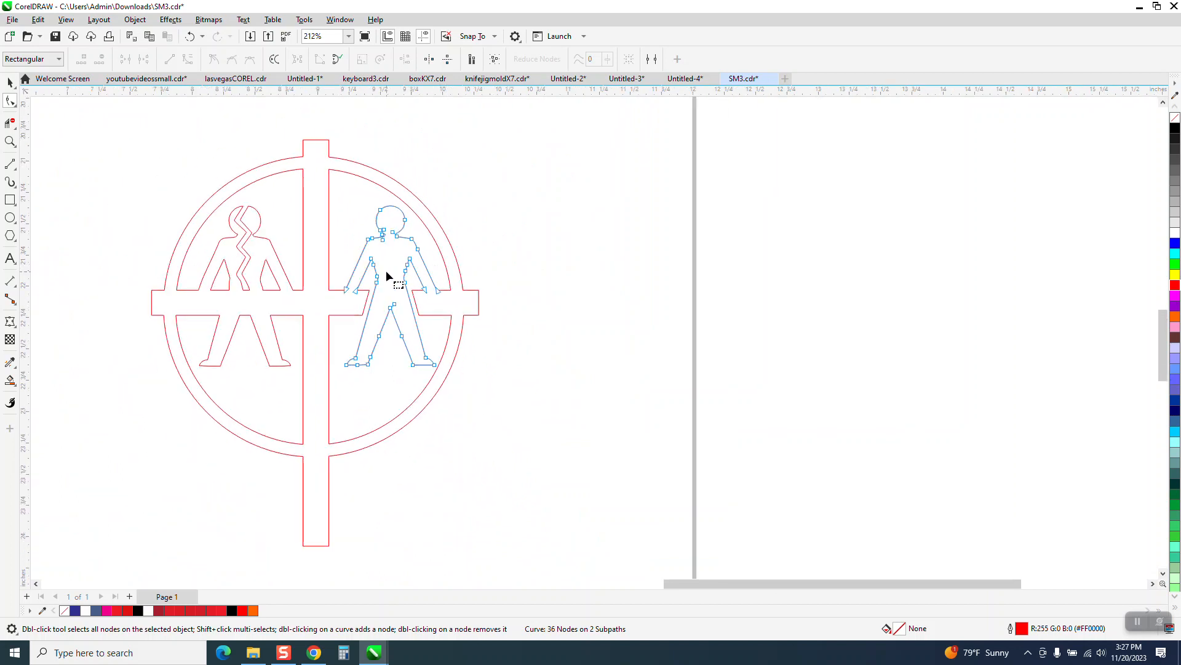
# Create a single black shape from the joined cross, ring and figures outline with Smart Fill.
pyautogui.click(10, 82)
pyautogui.click(16, 391)
pyautogui.click(45, 398)
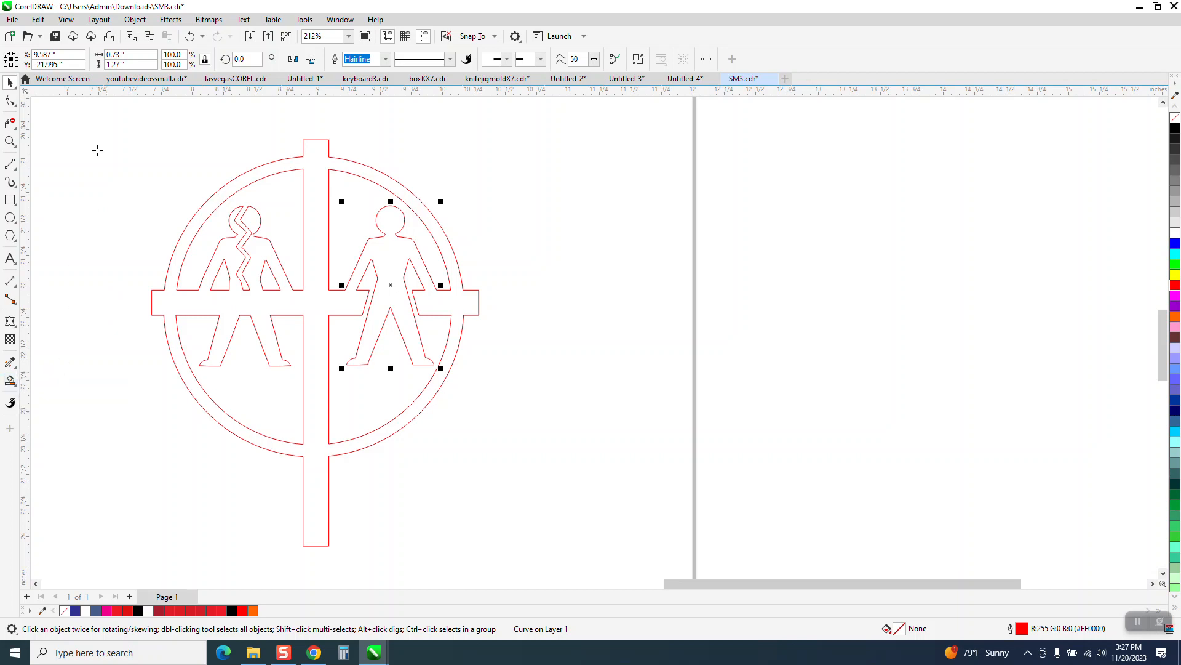
pyautogui.click(140, 59)
pyautogui.click(133, 122)
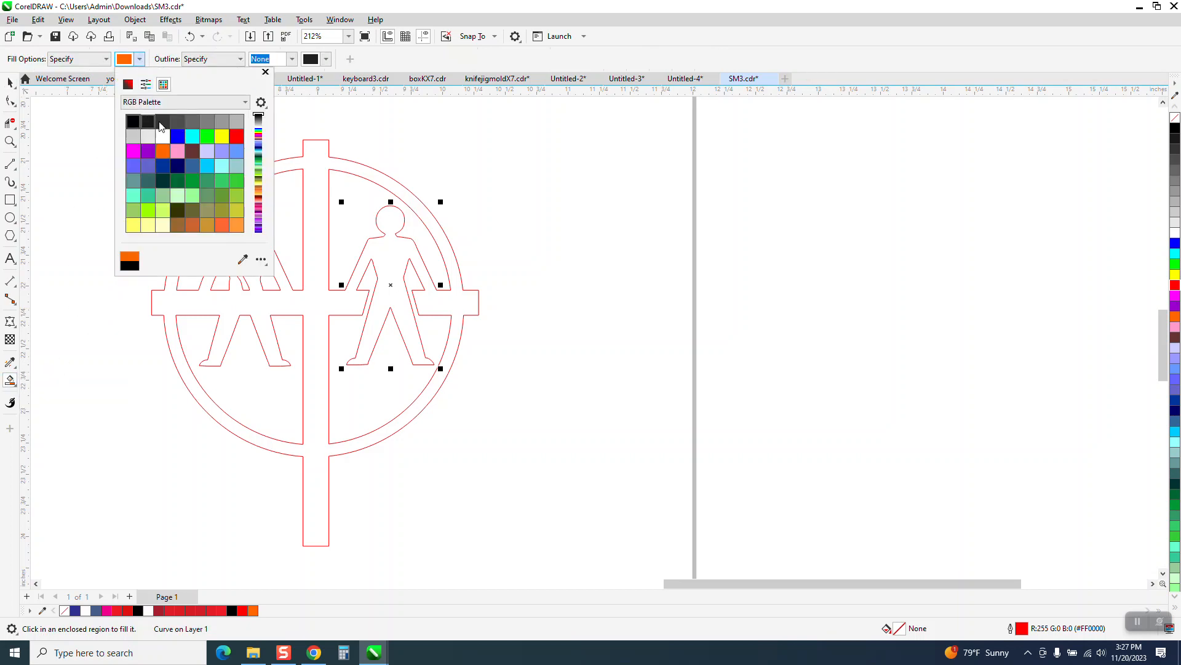
pyautogui.click(321, 153)
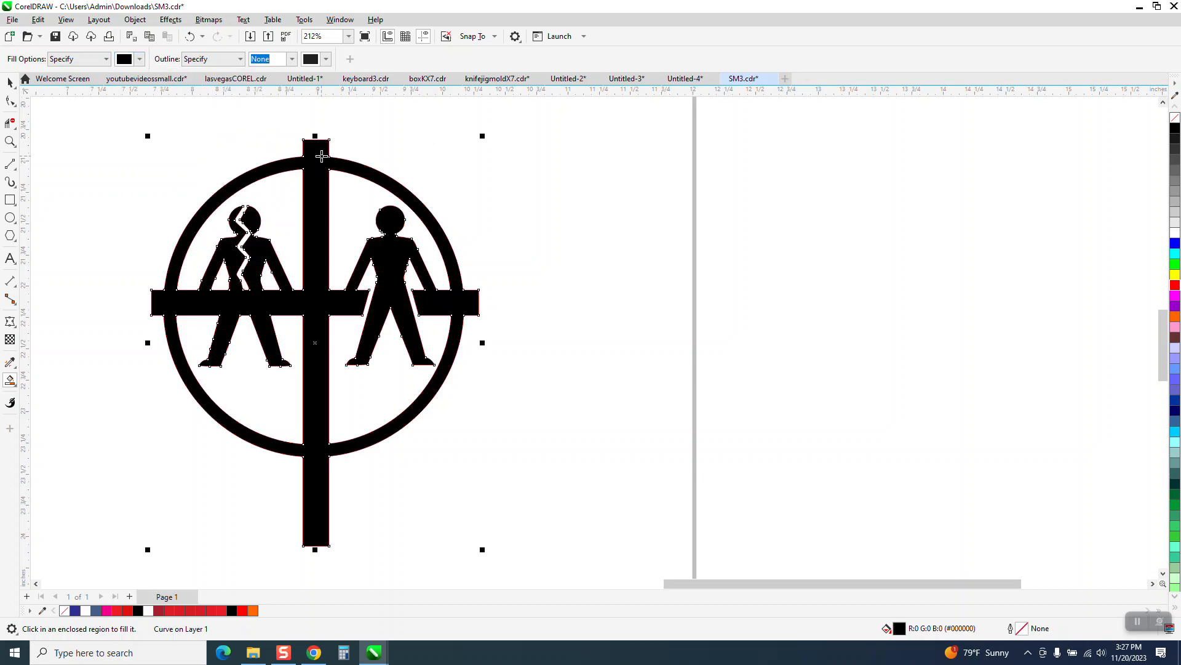
# Move the Smart Fill shape off the page to the right of the original, remove its fill and give it a red outline.
pyautogui.press('Right')
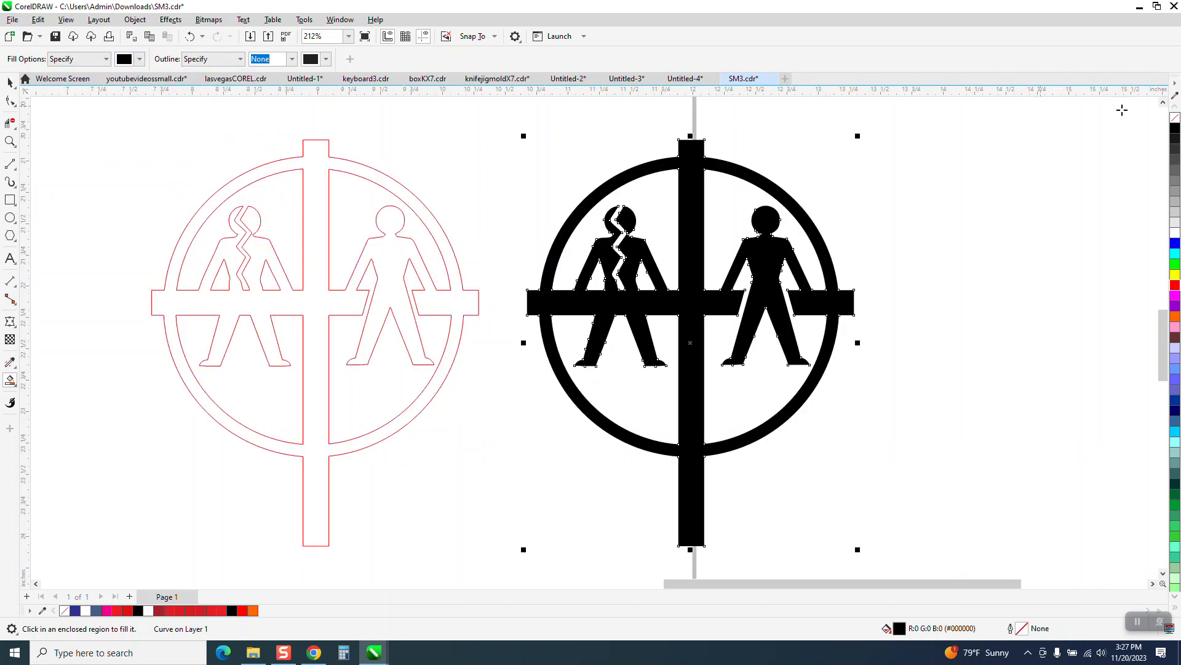
pyautogui.press('Right')
pyautogui.scroll(-1, 607, 244)
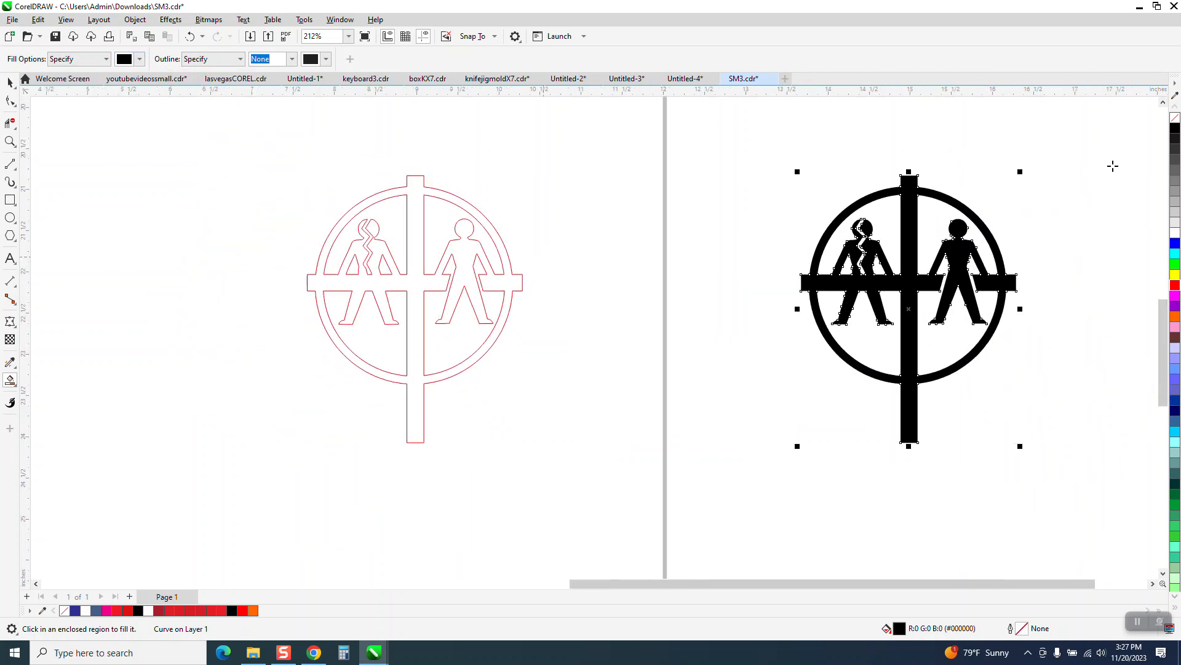
pyautogui.click(1175, 118)
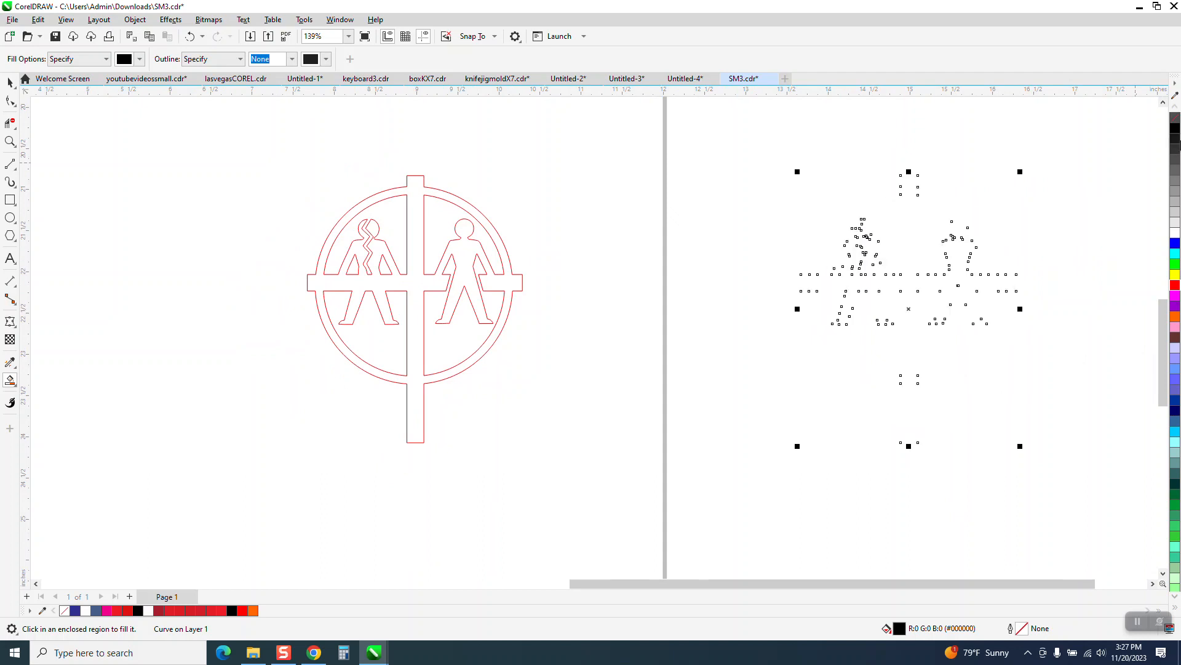
pyautogui.rightClick(1176, 288)
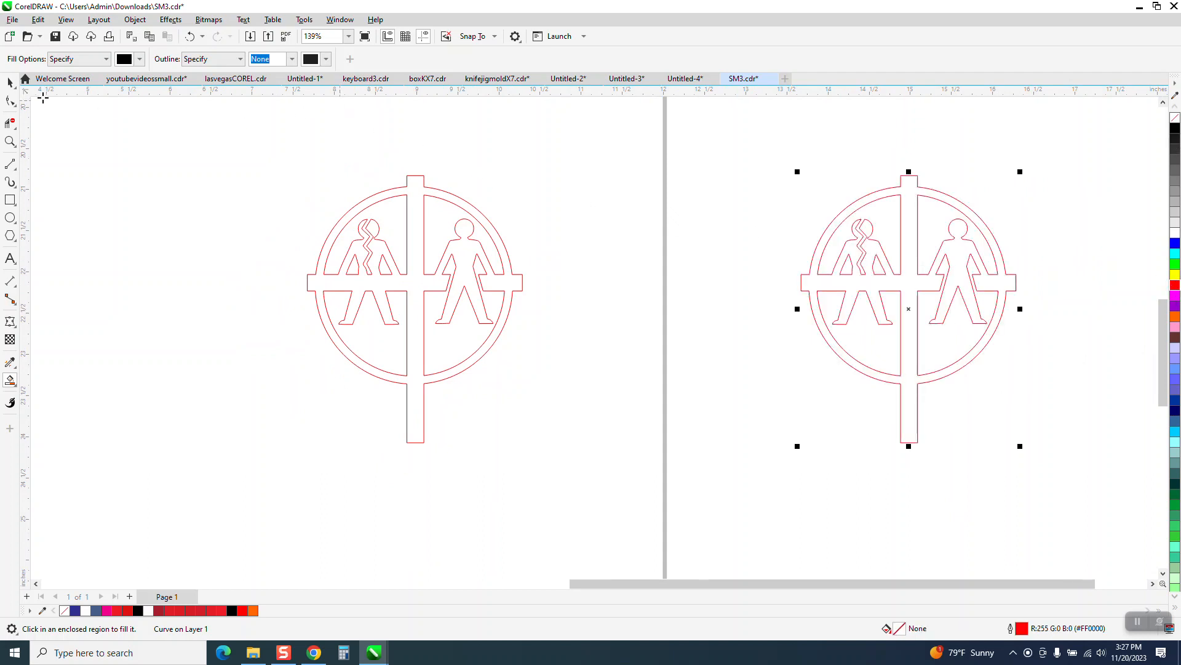
pyautogui.click(10, 81)
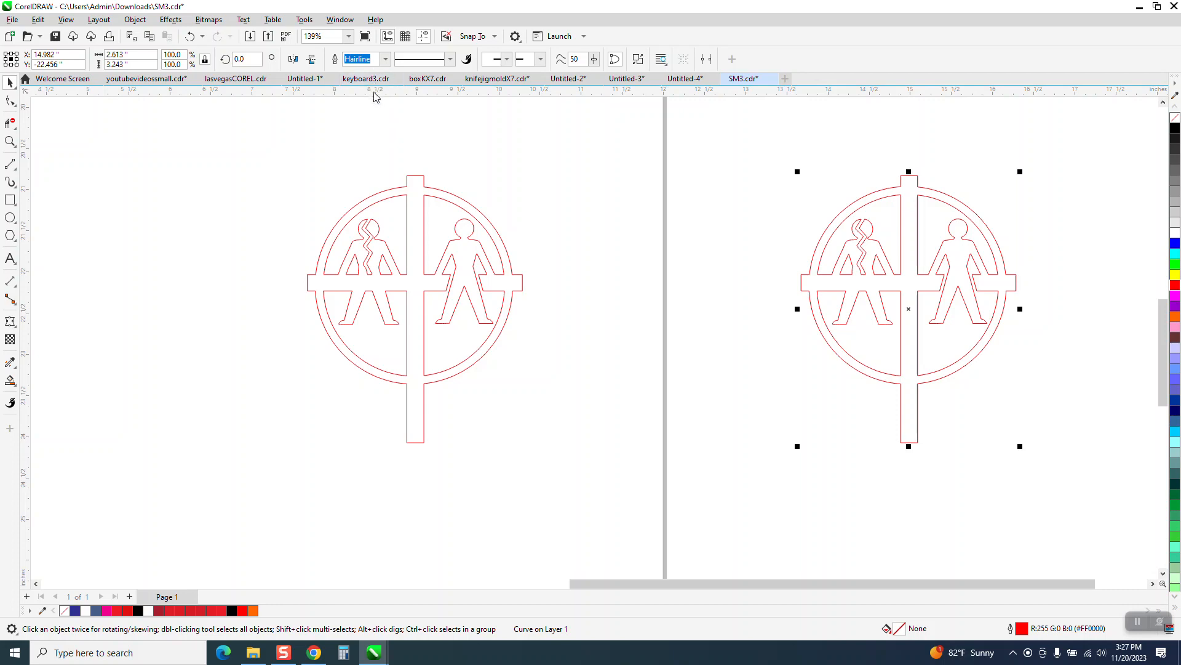
# Examine the hanging hole at the top of the earlier lettered cross ornament.
pyautogui.scroll(-5, 449, 237)
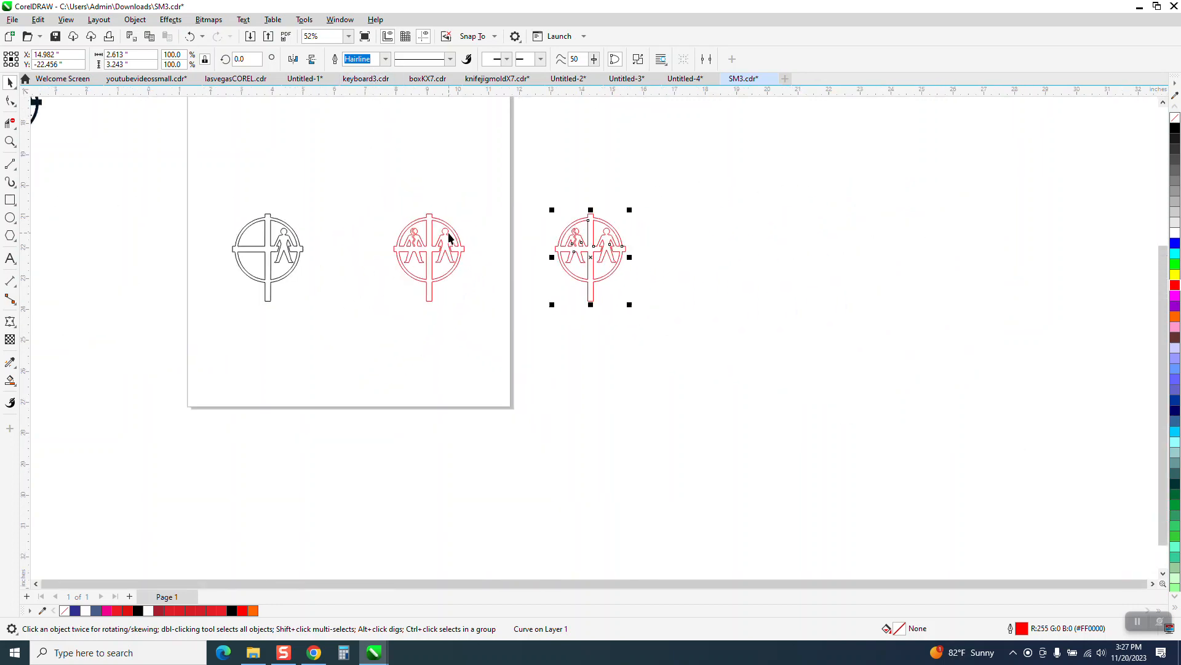
pyautogui.scroll(-1, 414, 213)
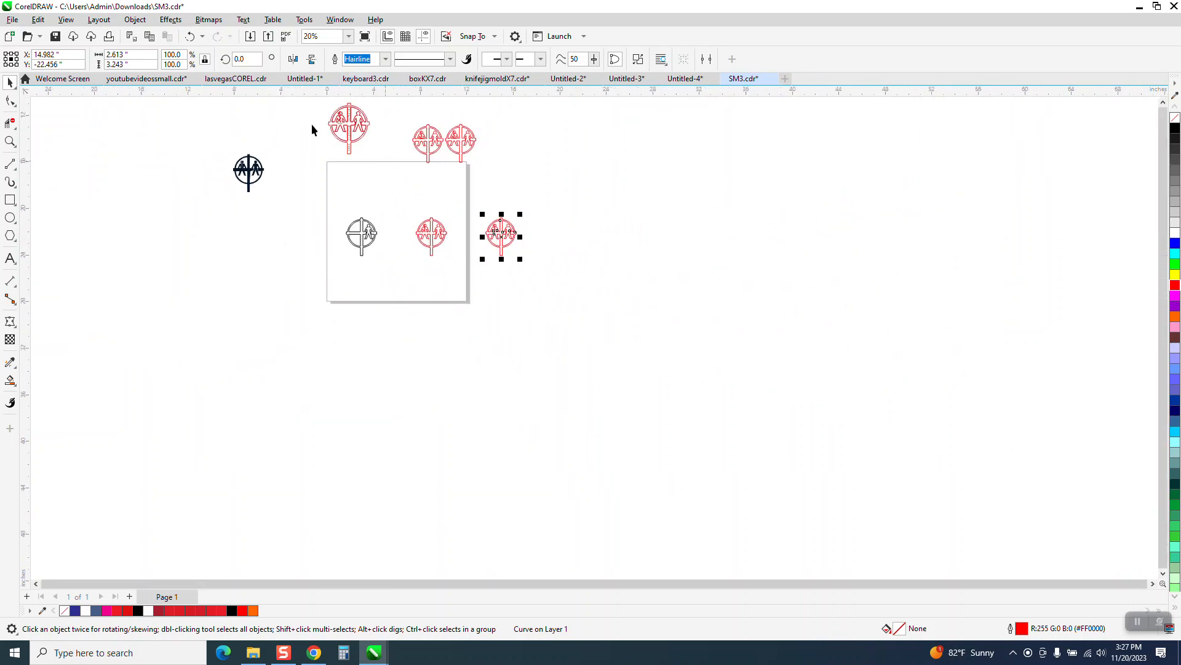
pyautogui.click(11, 125)
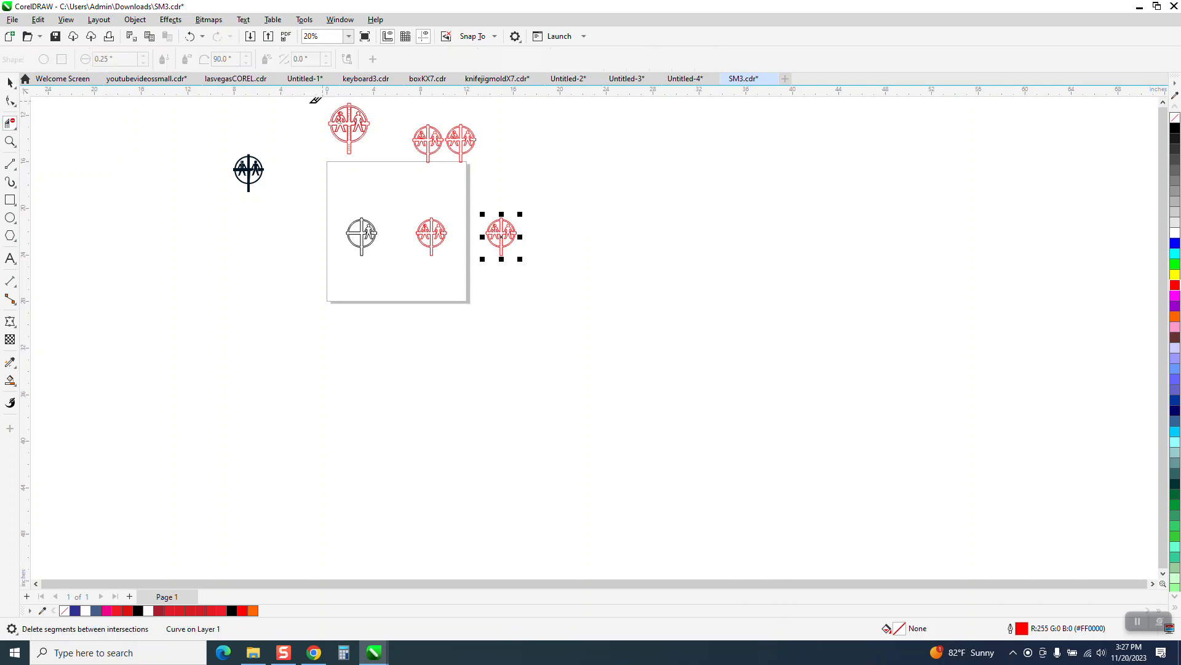
pyautogui.click(10, 141)
pyautogui.moveTo(335, 101); pyautogui.dragTo(437, 144)
pyautogui.moveTo(179, 169); pyautogui.dragTo(338, 230)
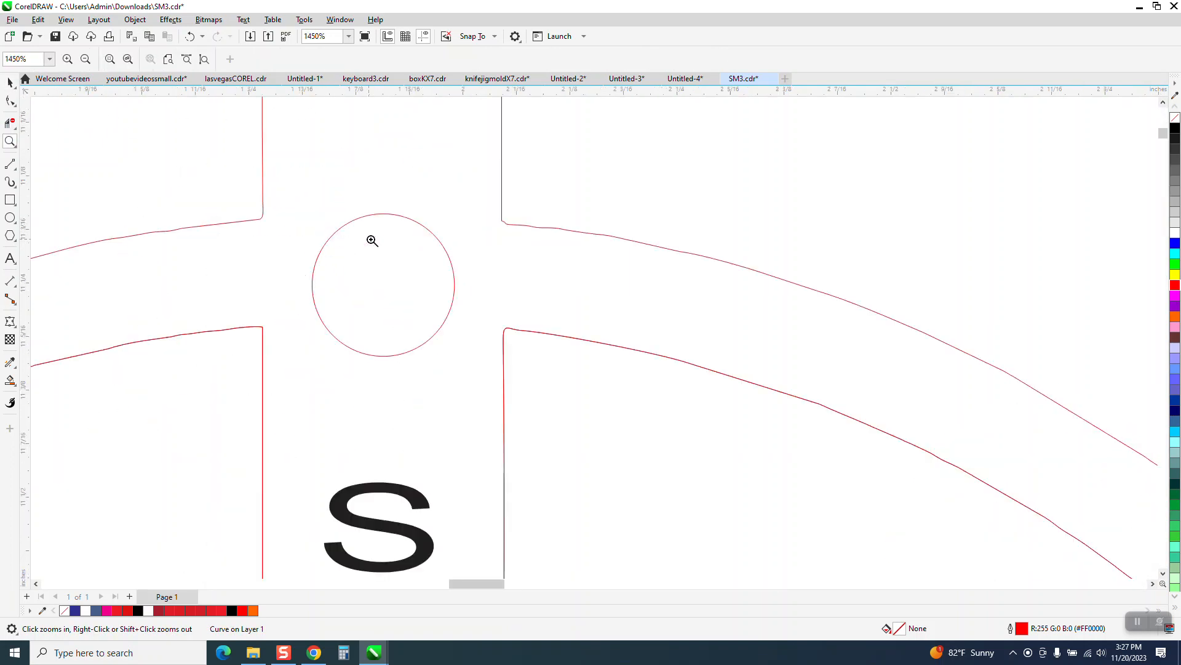
pyautogui.scroll(-9, 383, 265)
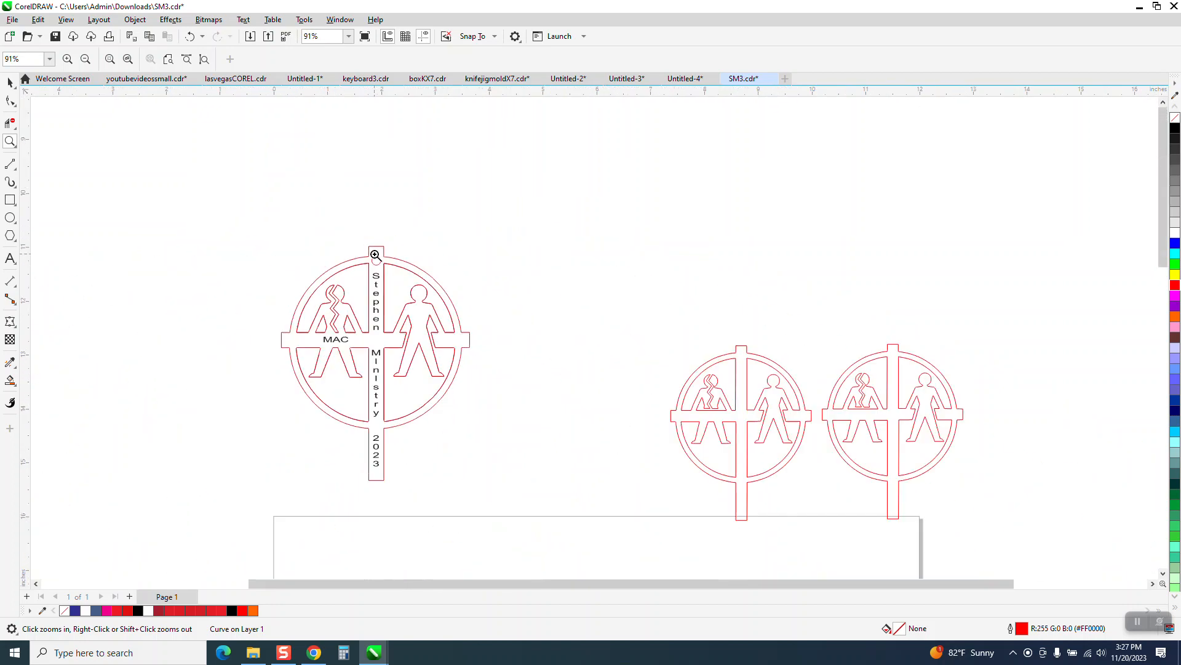
pyautogui.scroll(-2, 383, 248)
# Draw a circle about 0.123 in across where the new copy's post crosses the top of the ring.
pyautogui.moveTo(571, 365); pyautogui.dragTo(683, 452)
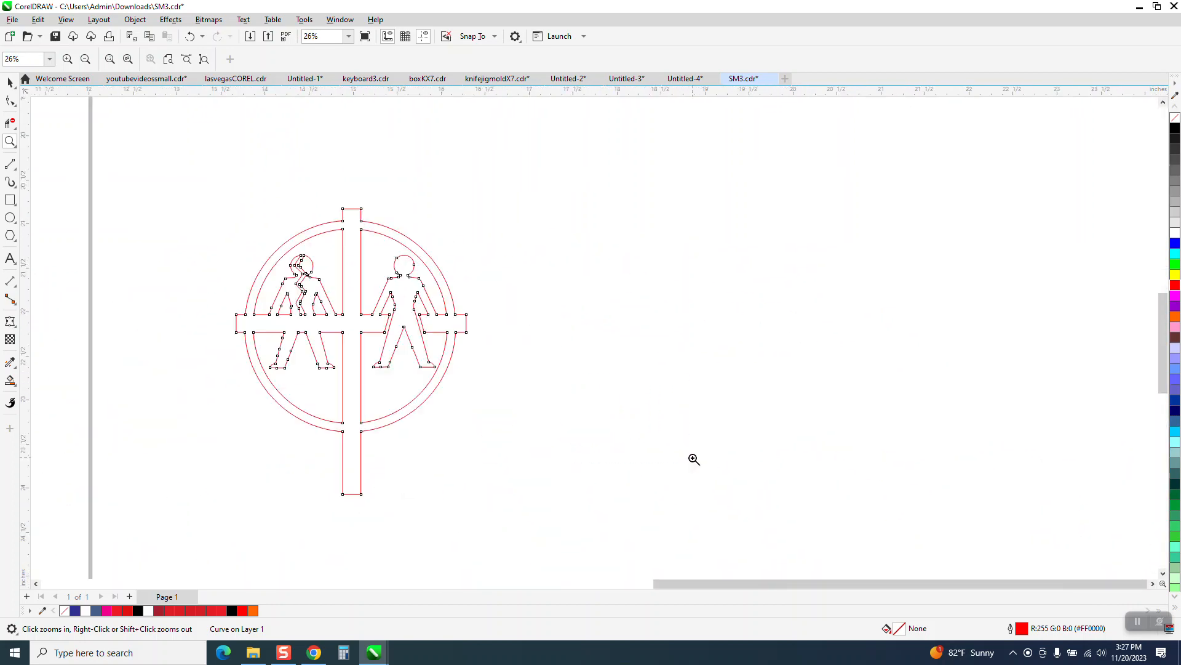
pyautogui.moveTo(261, 197); pyautogui.dragTo(606, 390)
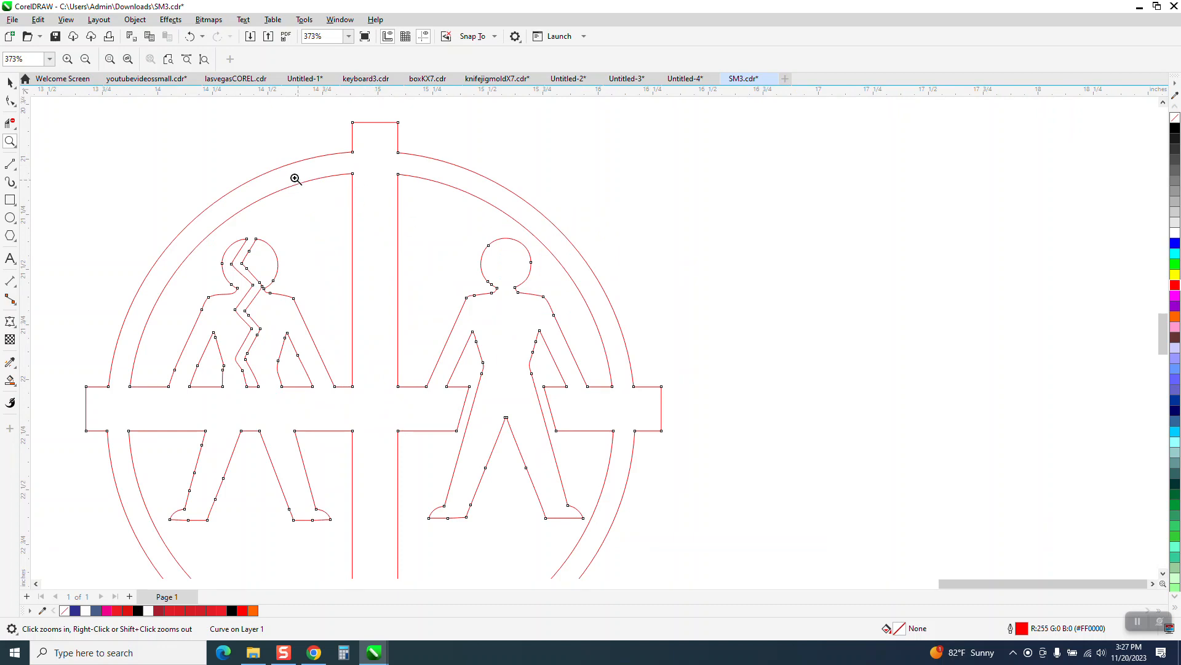
pyautogui.click(9, 219)
pyautogui.moveTo(158, 146); pyautogui.dragTo(376, 164)
pyautogui.press('space')
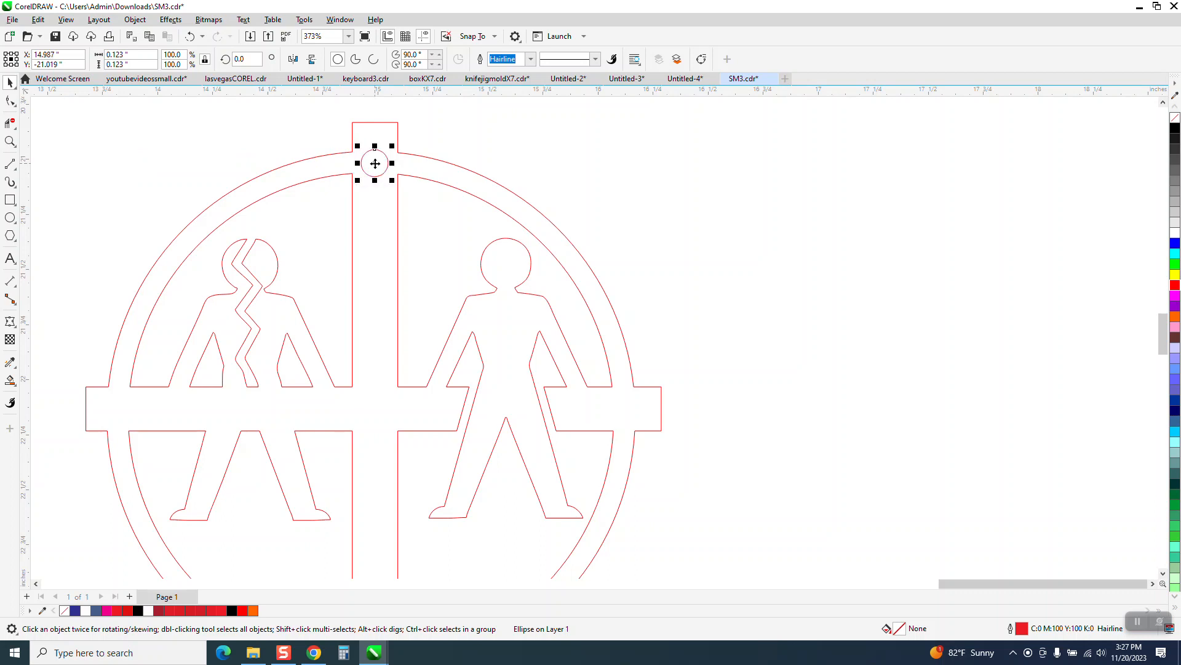
# Move the small circle off the post to an empty spot outside the ring's upper edge.
pyautogui.click(10, 141)
pyautogui.moveTo(263, 107); pyautogui.dragTo(584, 231)
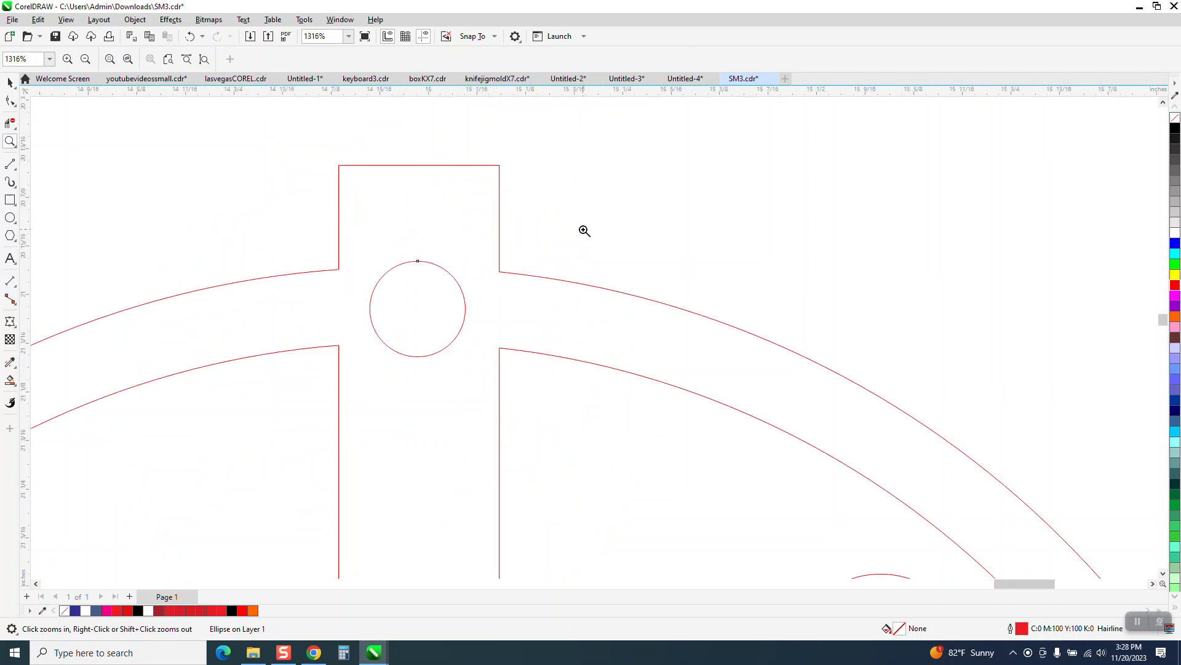
pyautogui.click(9, 82)
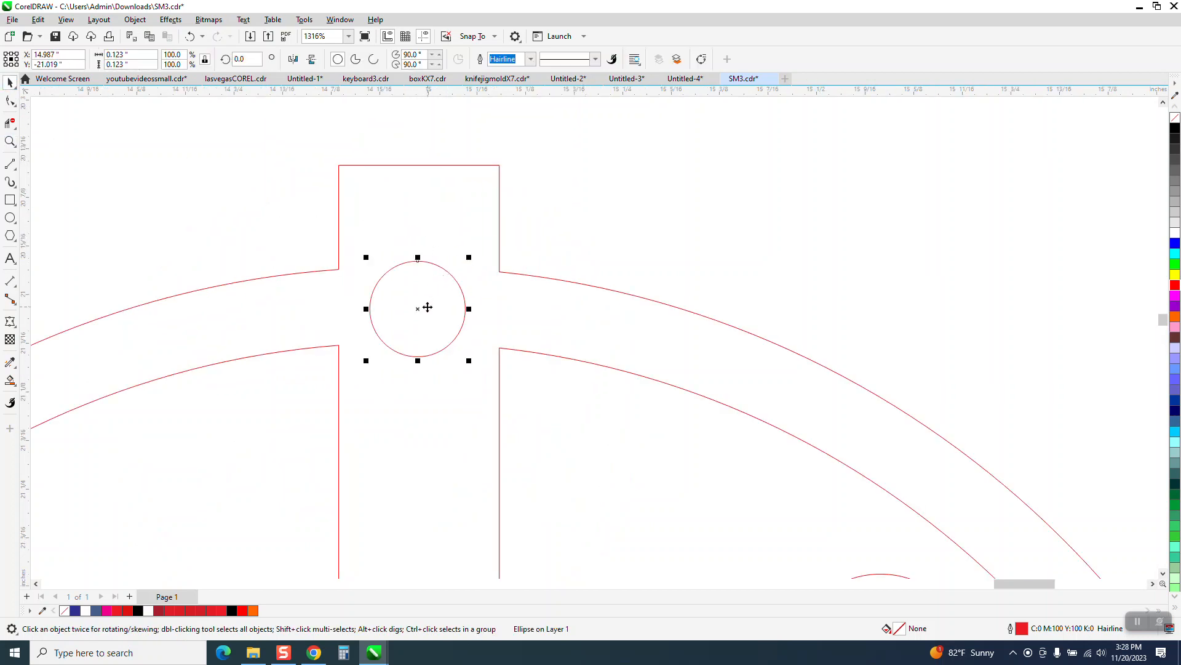
pyautogui.moveTo(418, 308); pyautogui.dragTo(638, 232)
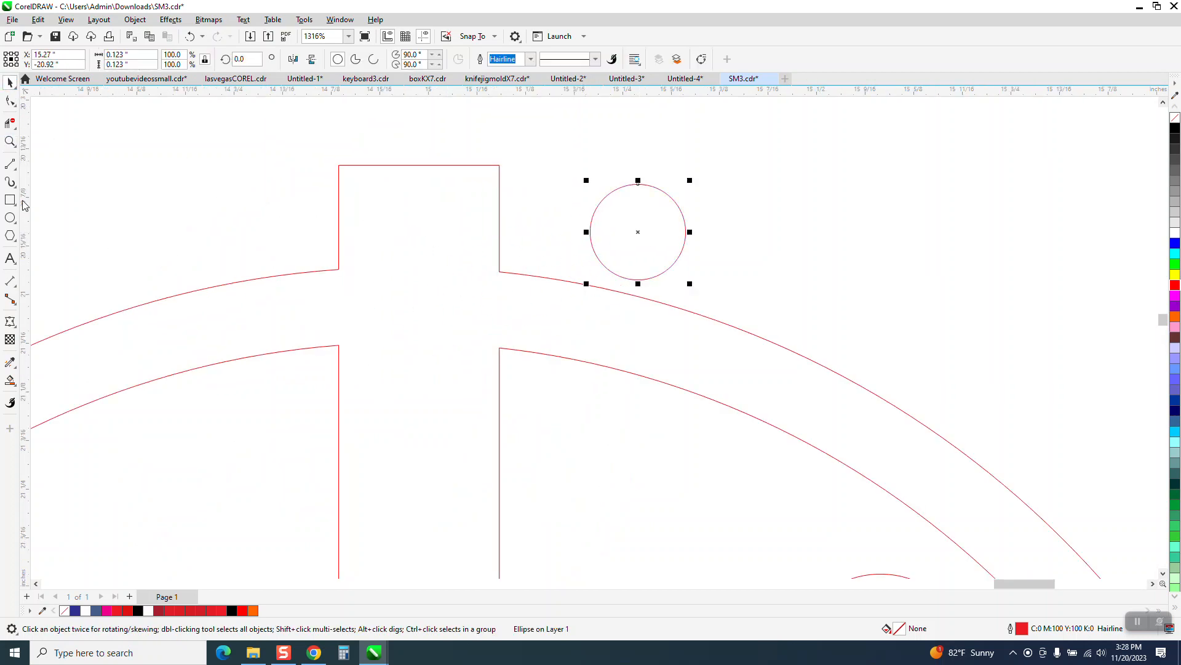
# Draw two crossing diagonal lines between opposite corners of the junction of the post and the ring's top.
pyautogui.click(13, 166)
pyautogui.click(69, 184)
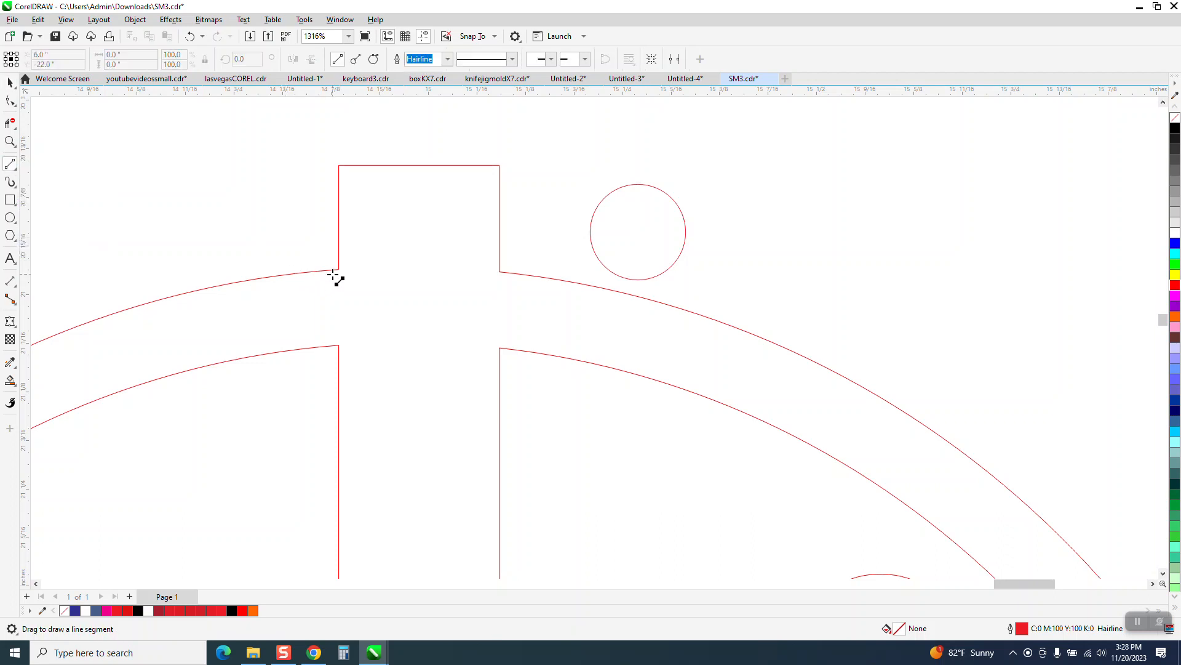
pyautogui.moveTo(337, 269); pyautogui.dragTo(479, 338)
pyautogui.moveTo(500, 348); pyautogui.dragTo(503, 349)
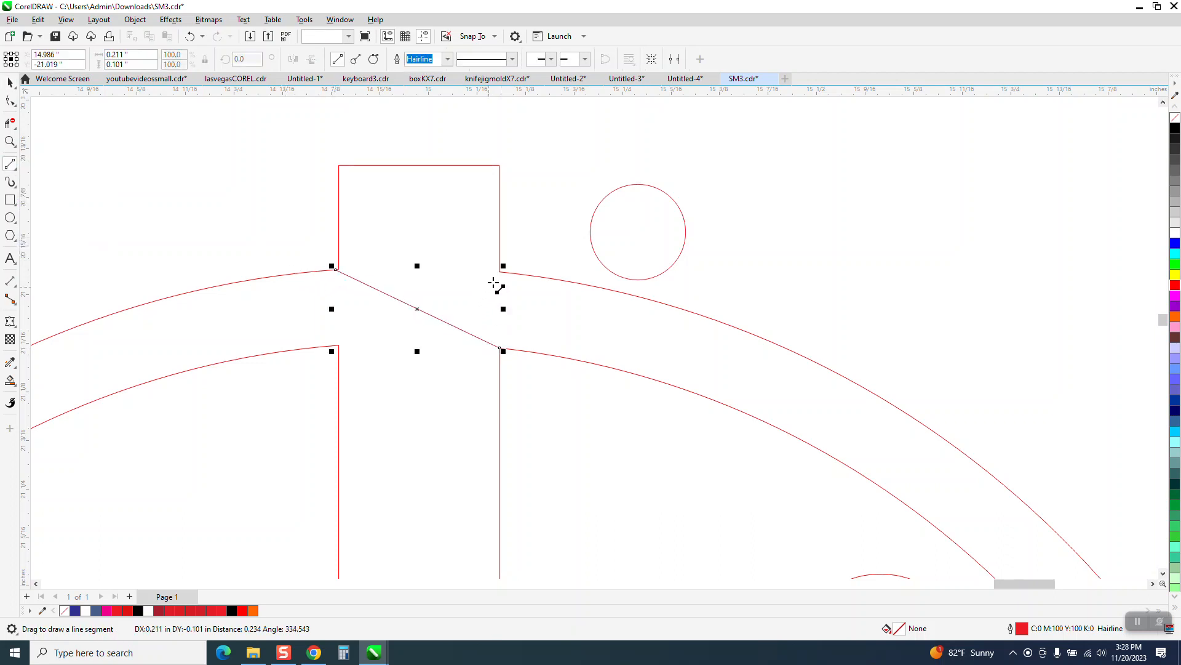
pyautogui.moveTo(503, 269); pyautogui.dragTo(336, 346)
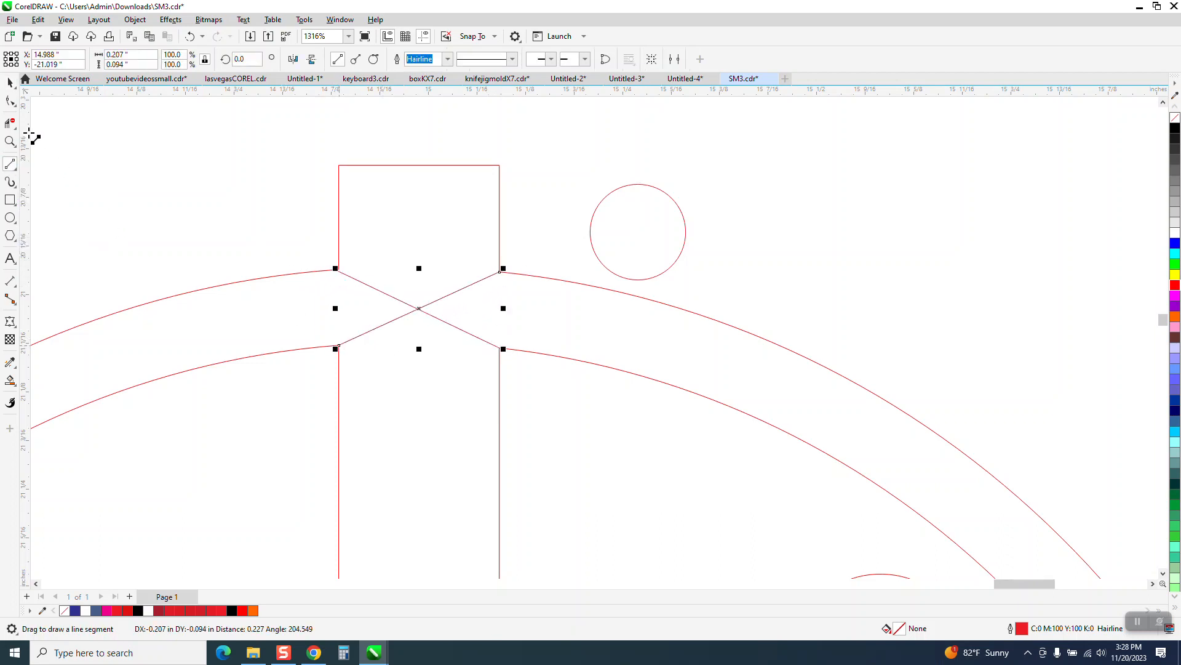
# Centre the small circle on the intersection of the two diagonal guide lines.
pyautogui.click(10, 82)
pyautogui.click(638, 231)
pyautogui.moveTo(639, 232); pyautogui.dragTo(419, 308)
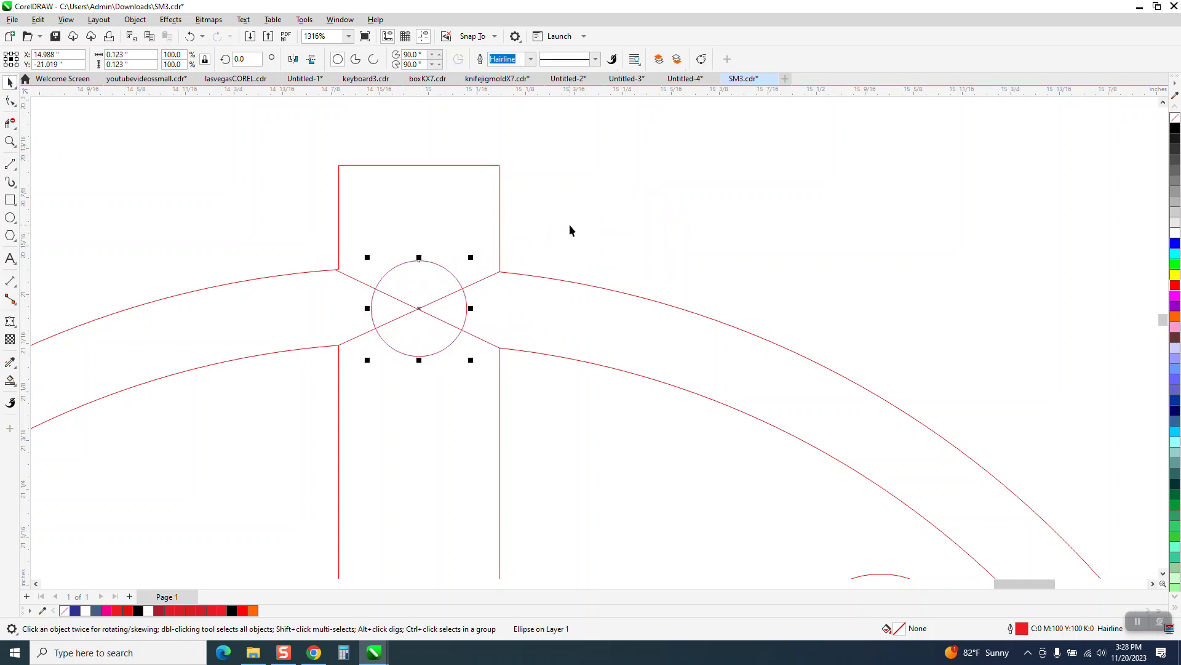
# Delete both diagonal guide lines through the small circle.
pyautogui.click(569, 225)
pyautogui.click(490, 278)
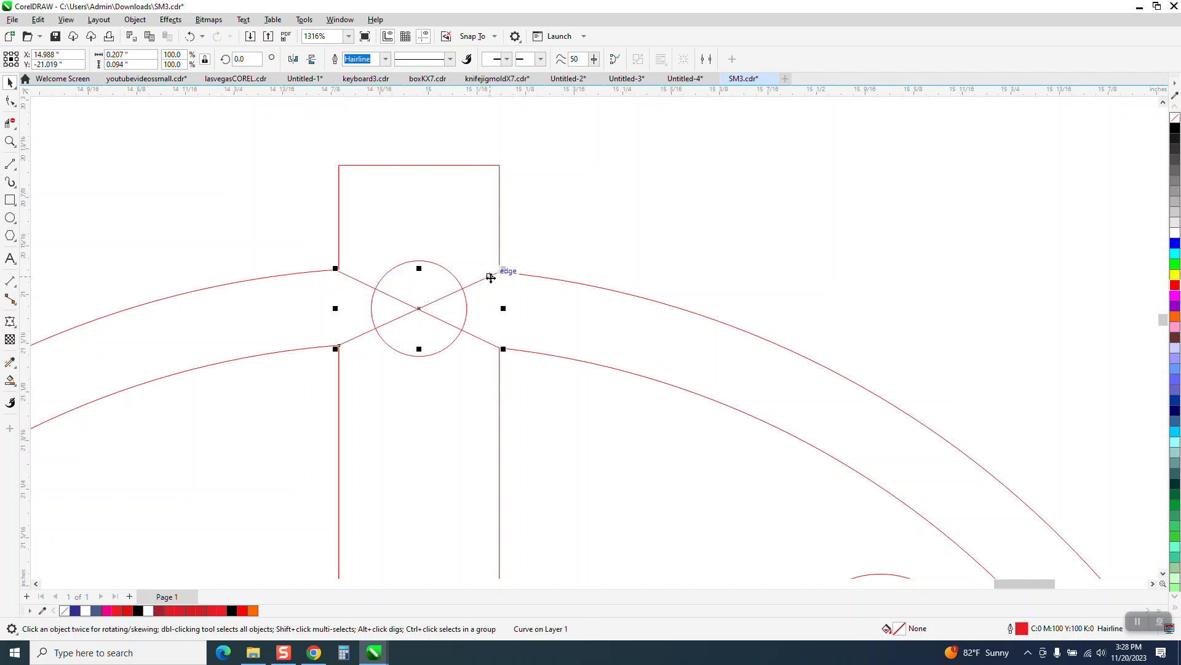
pyautogui.press('Delete')
pyautogui.click(488, 342)
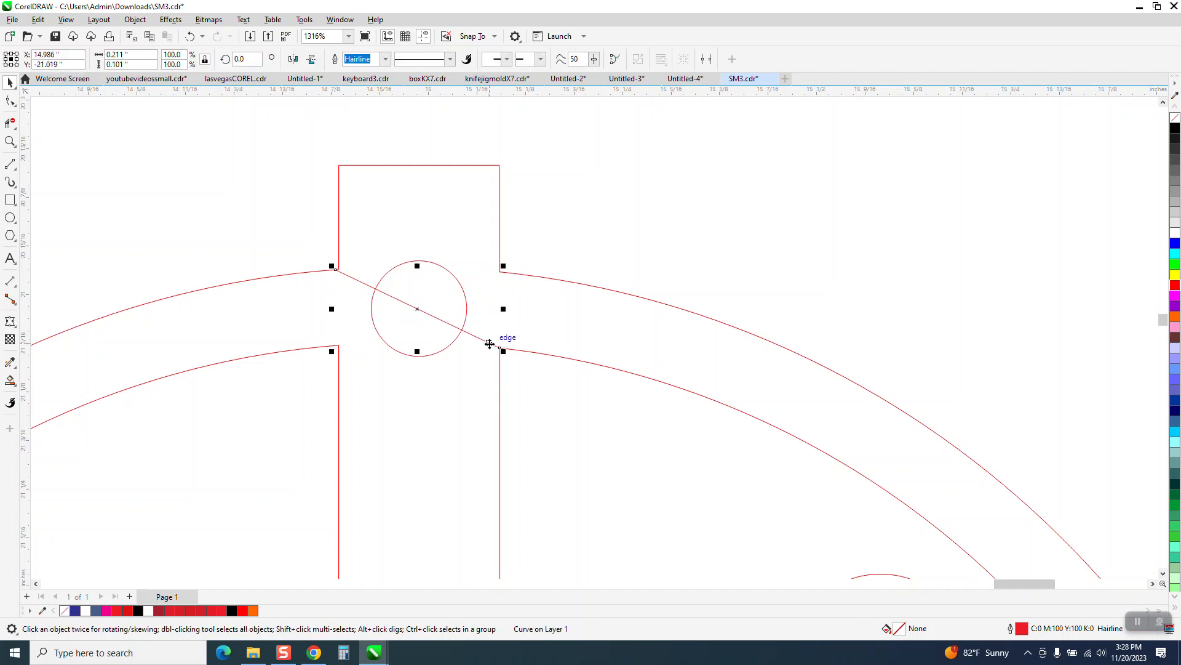
pyautogui.press('Delete')
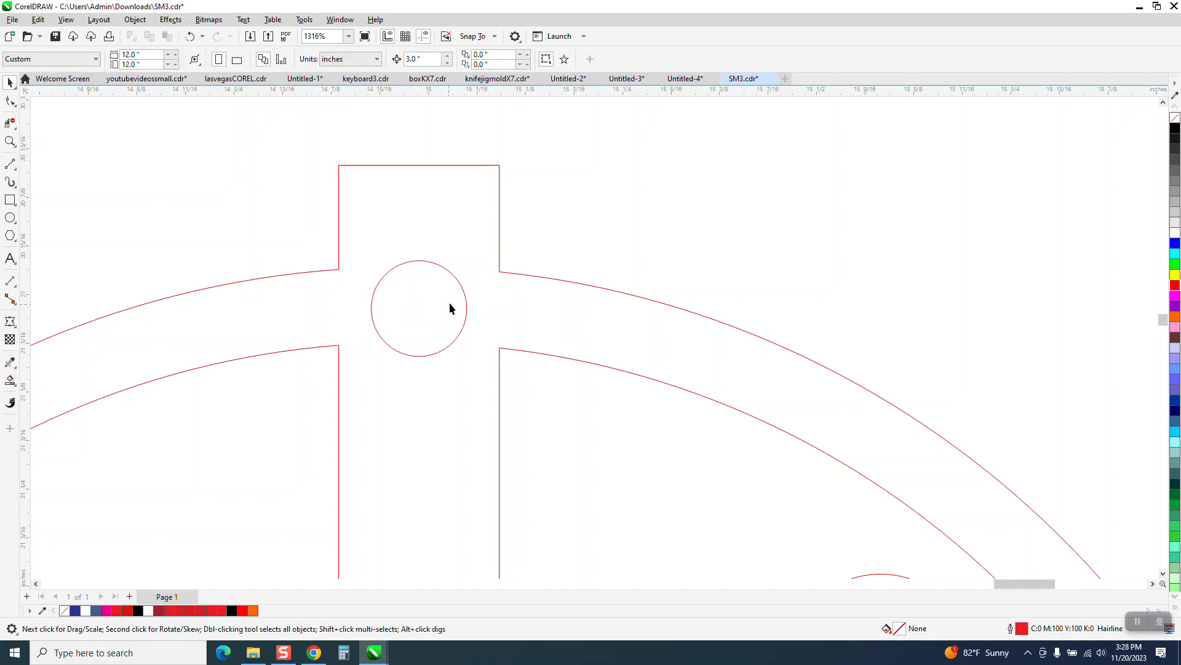
# Make an enlarged concentric copy of the hole circle, about 0.269 in across.
pyautogui.click(465, 291)
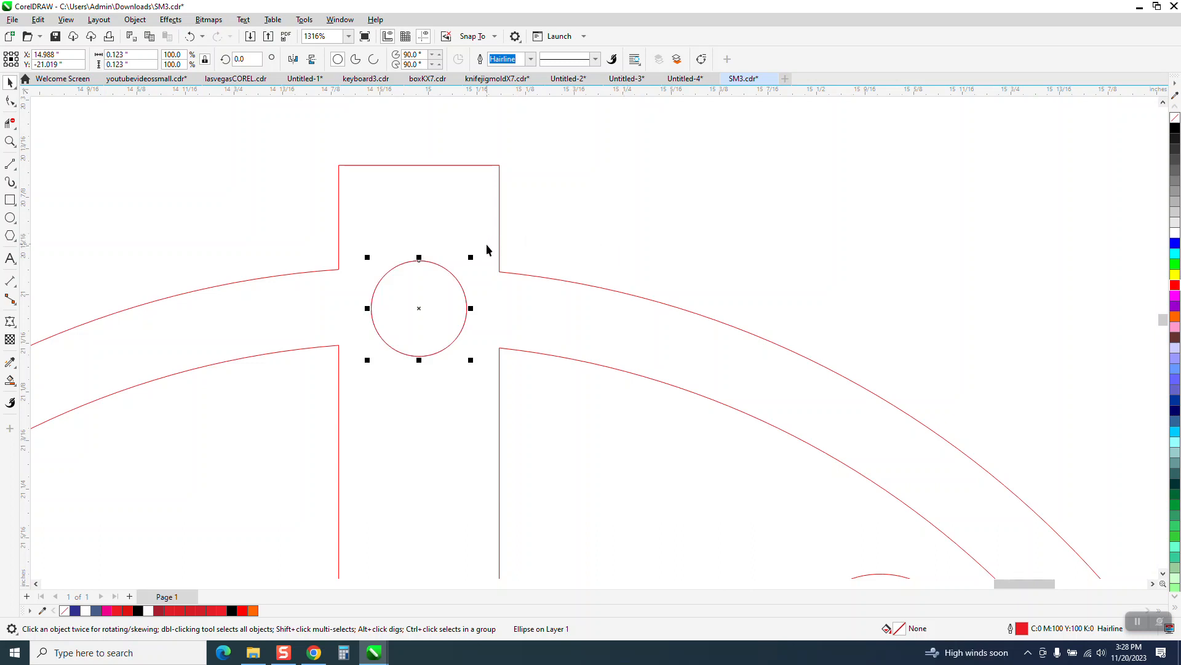
pyautogui.moveTo(472, 255); pyautogui.dragTo(587, 205)
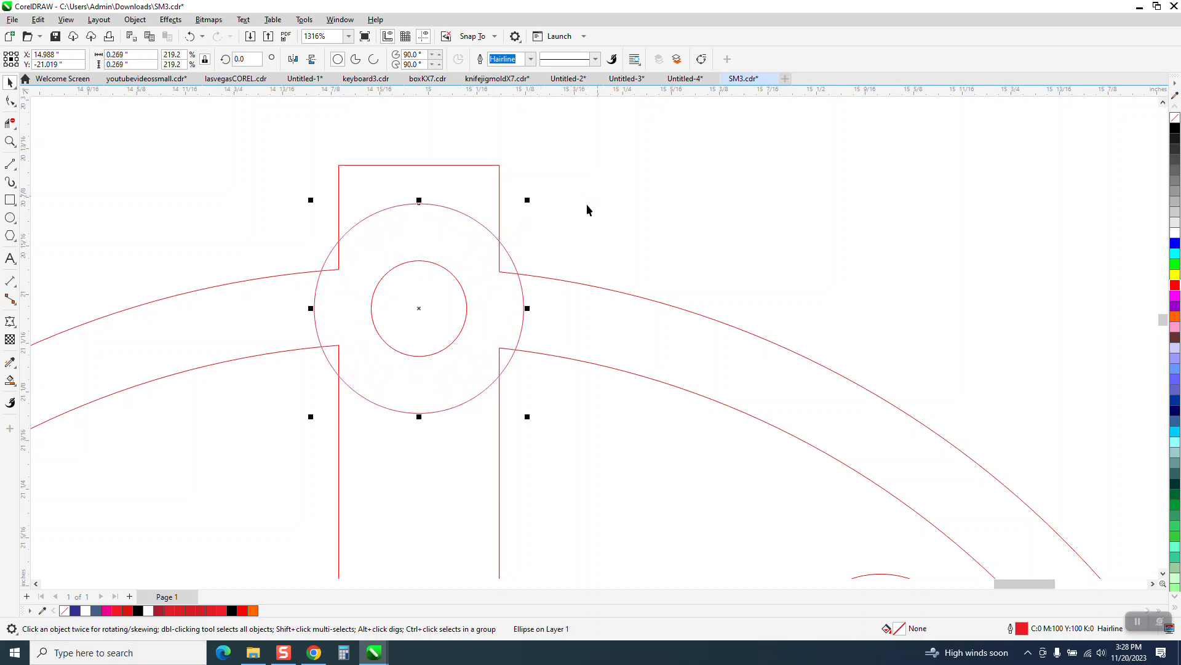
# Delete the large circle's segments that cross the ring band and the post, leaving only the four corner arcs.
pyautogui.click(10, 123)
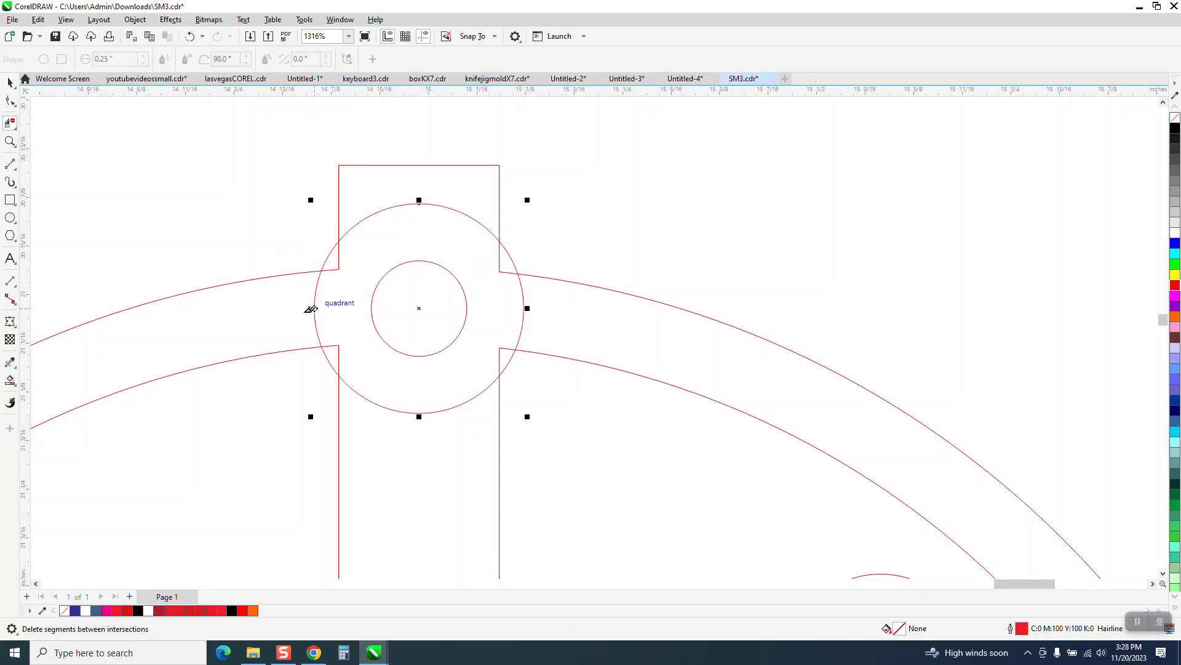
pyautogui.click(314, 308)
pyautogui.click(523, 308)
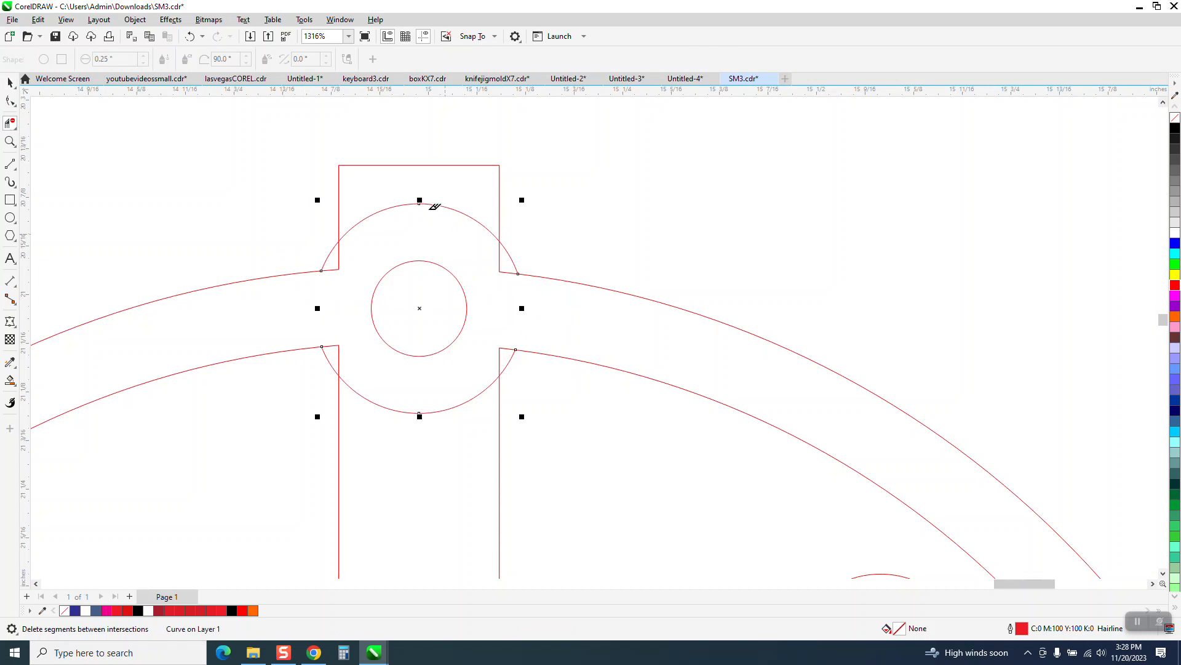
pyautogui.click(434, 207)
pyautogui.click(437, 412)
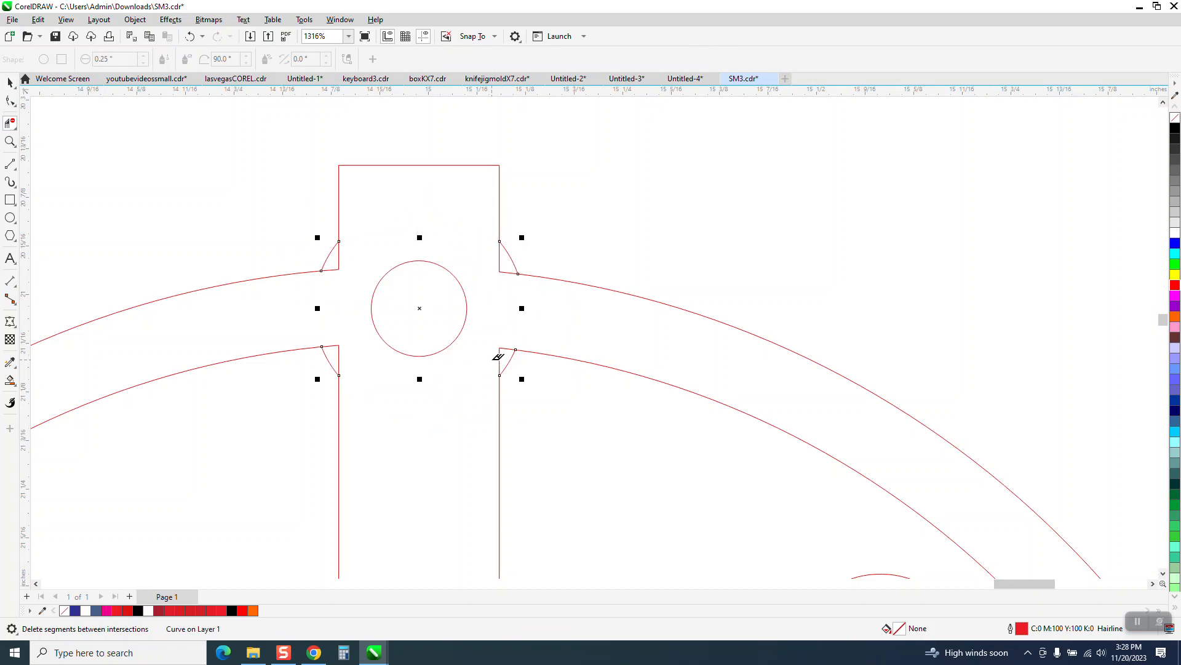
# Delete the post's short edge segments inside the four corner arcs.
pyautogui.click(499, 357)
pyautogui.click(499, 261)
pyautogui.click(340, 258)
pyautogui.click(340, 349)
# Create a single black shape from the cross outline with its hanging hole and corner arcs using Smart Fill.
pyautogui.scroll(-3, 402, 366)
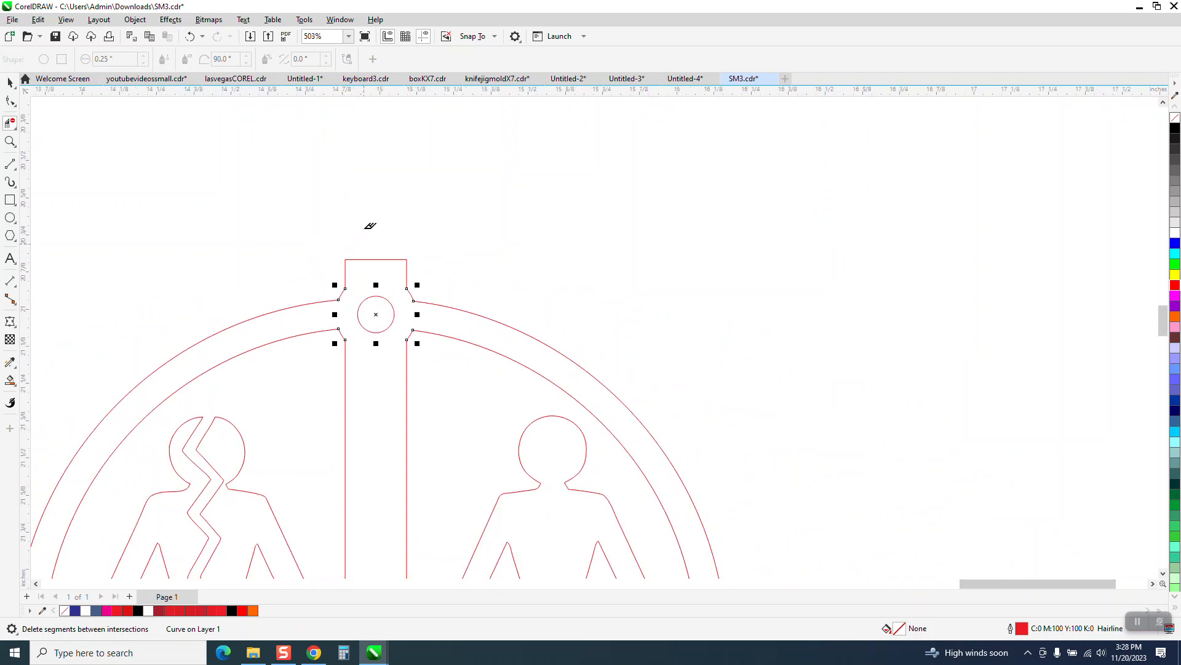
pyautogui.click(10, 82)
pyautogui.scroll(-3, 399, 258)
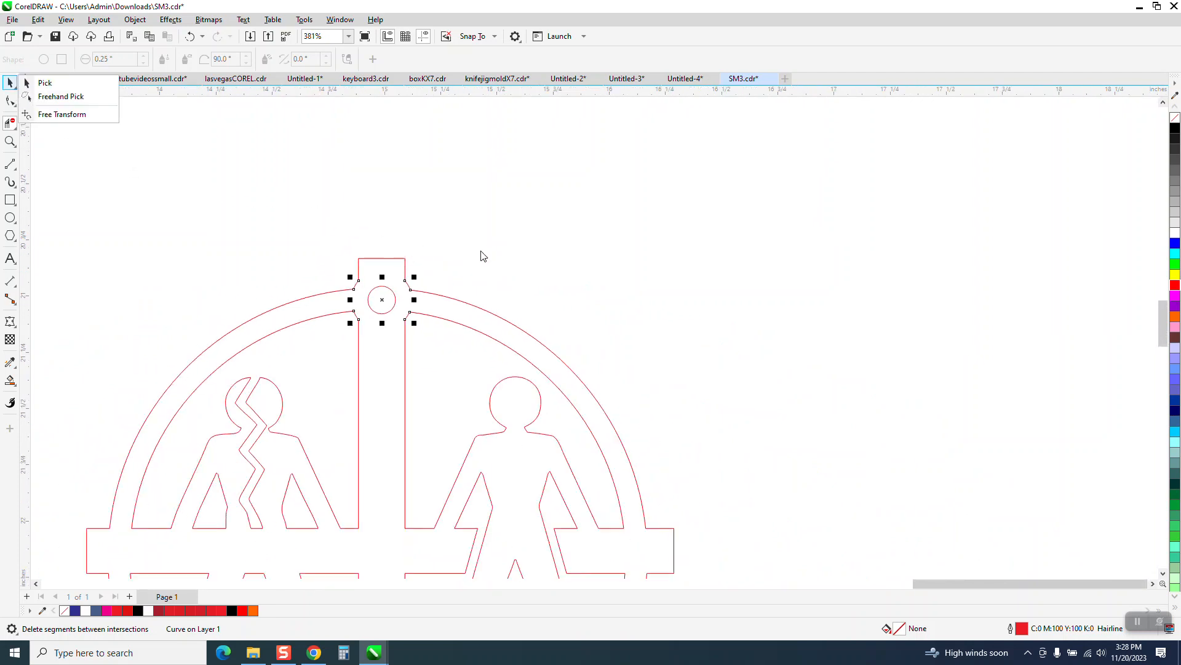
pyautogui.scroll(-1, 403, 297)
pyautogui.click(10, 379)
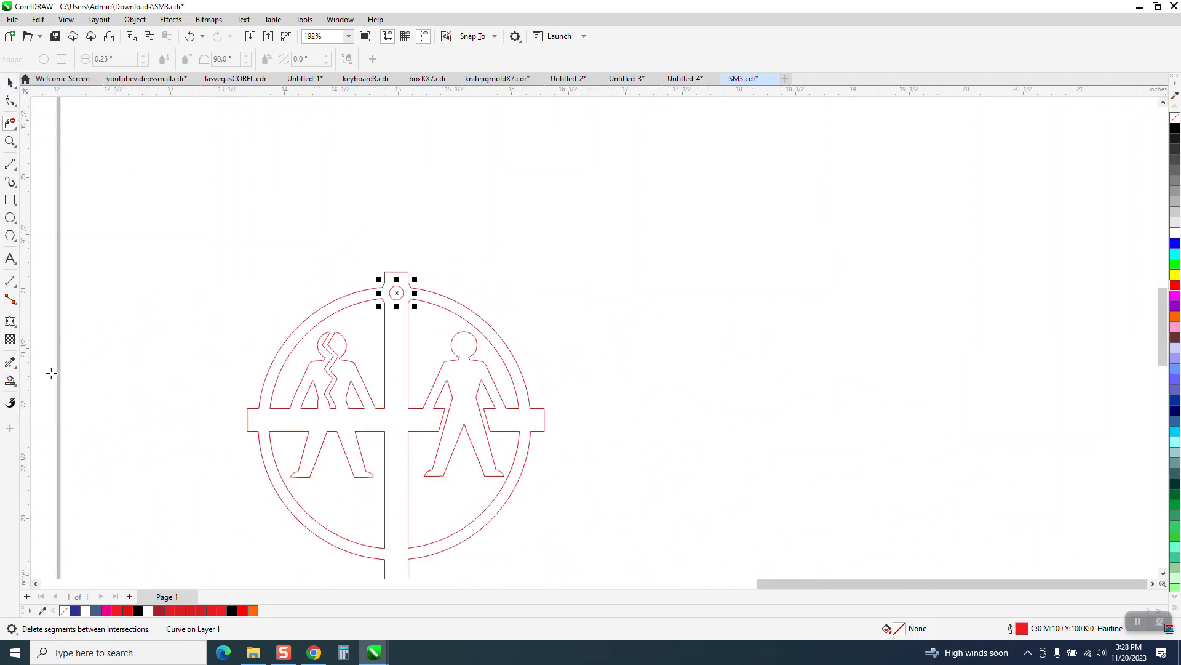
pyautogui.click(457, 309)
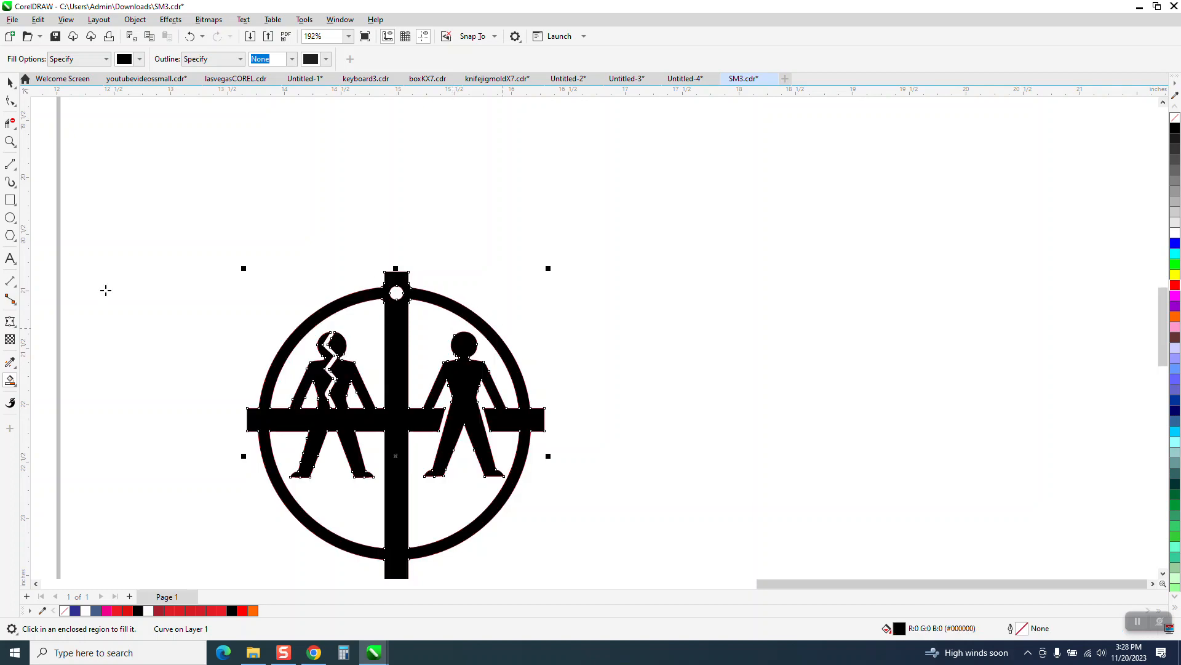
# Move the new filled shape to the right of its source outline, remove its fill and give it a red outline.
pyautogui.click(10, 82)
pyautogui.moveTo(508, 335); pyautogui.dragTo(881, 292)
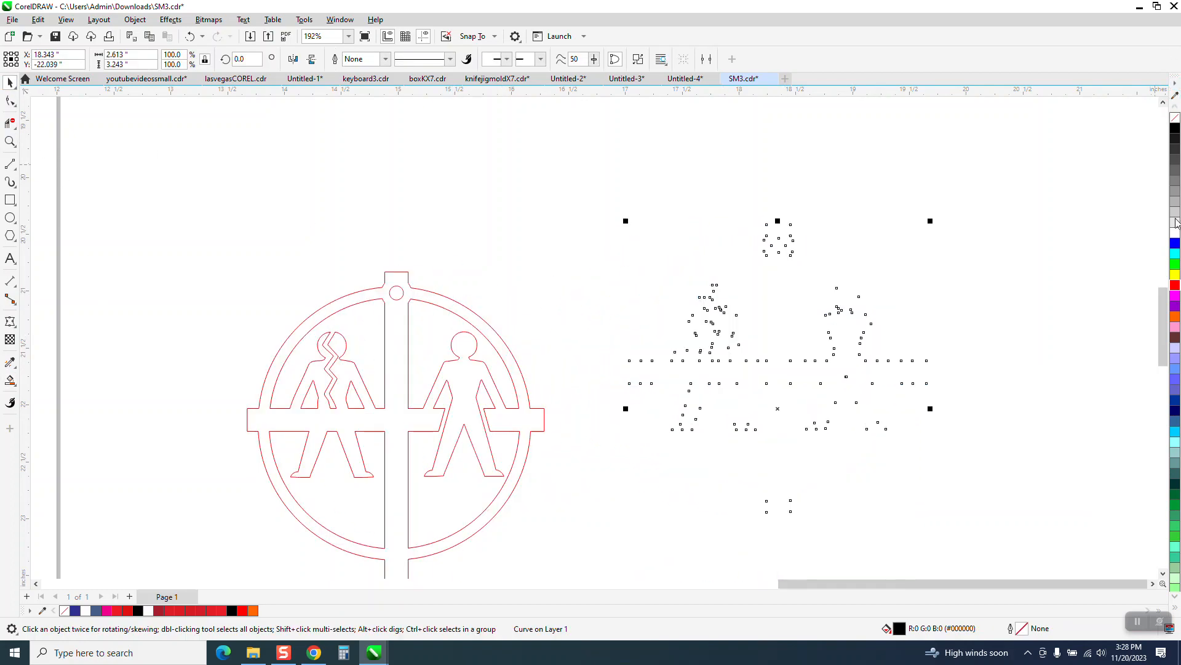
pyautogui.rightClick(1174, 285)
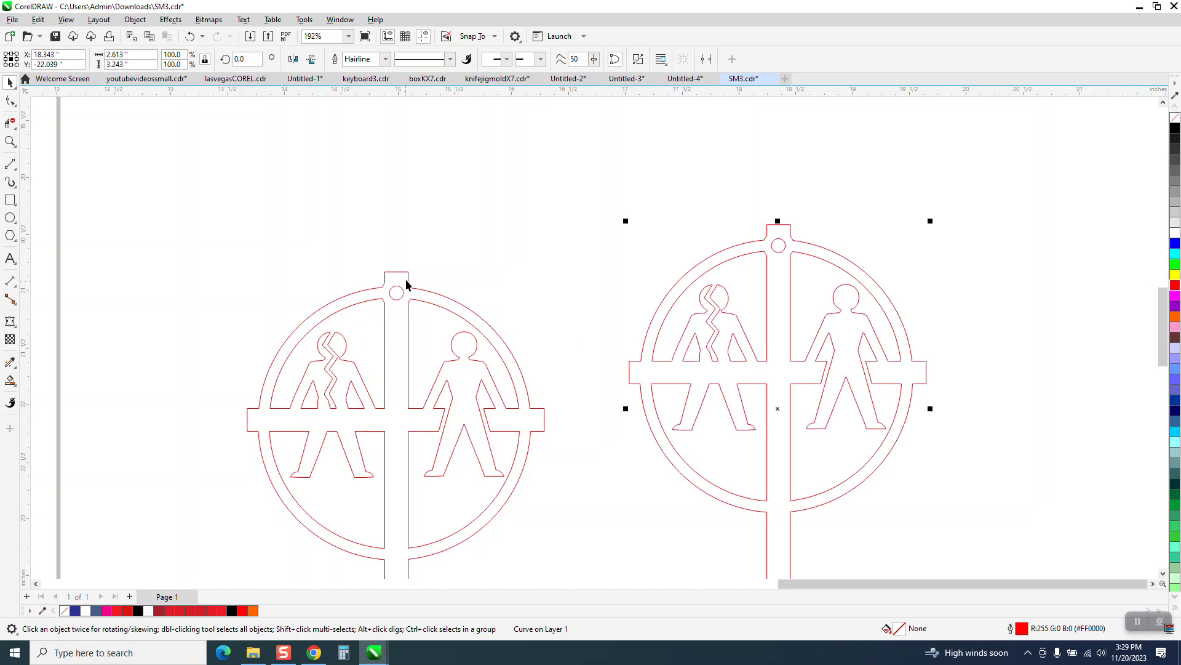
# Move the four loose corner arcs up and to the right, away from the source outline's post.
pyautogui.moveTo(409, 284); pyautogui.dragTo(434, 267)
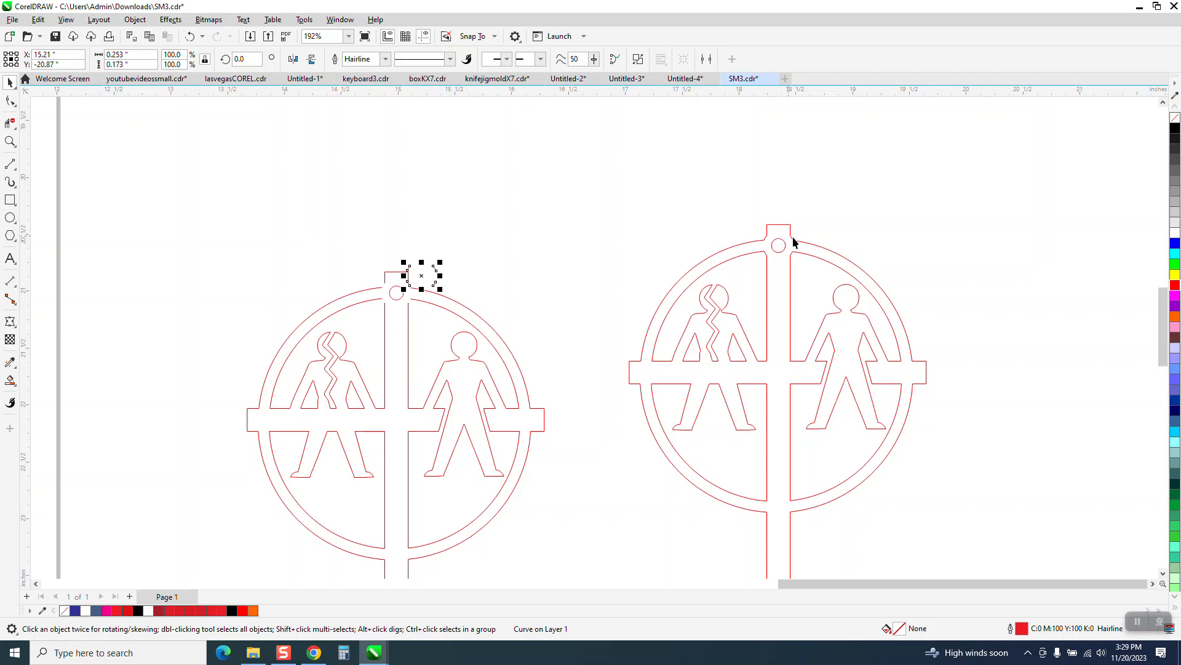
# Move the red-outlined one-piece cross upward and slightly left, above the level of its source outline.
pyautogui.moveTo(793, 242); pyautogui.dragTo(781, 182)
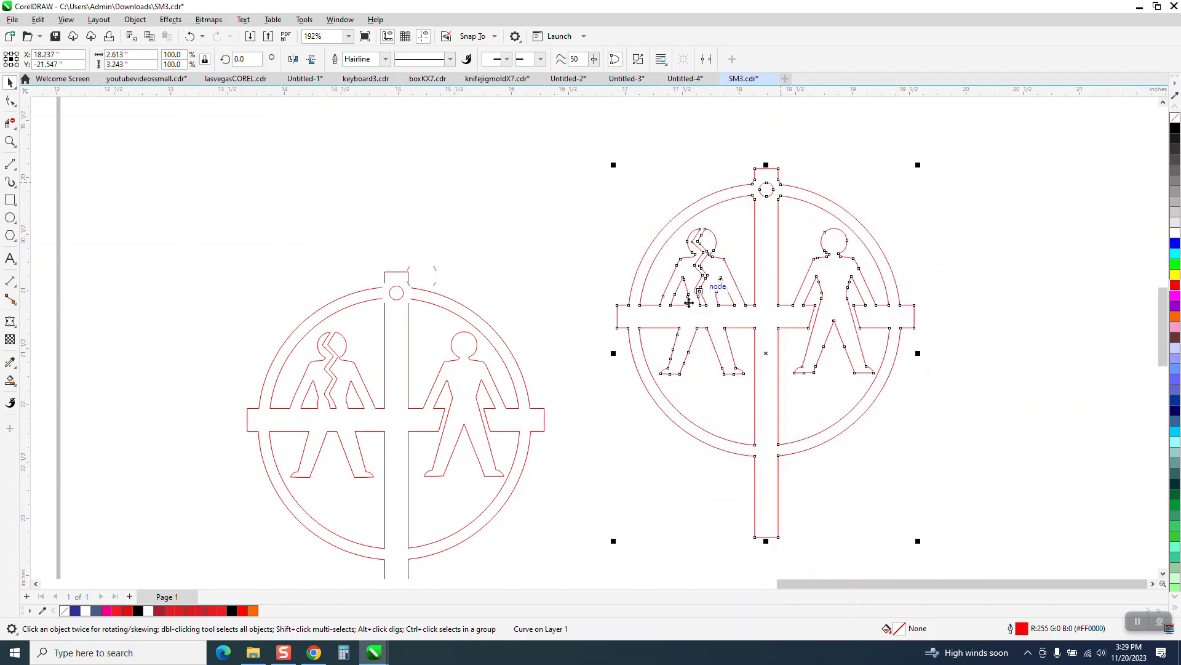
# Examine the lettered ornament, the two earlier cross outlines above the page and the new one-piece outline up close for comparison.
pyautogui.scroll(-5, 689, 302)
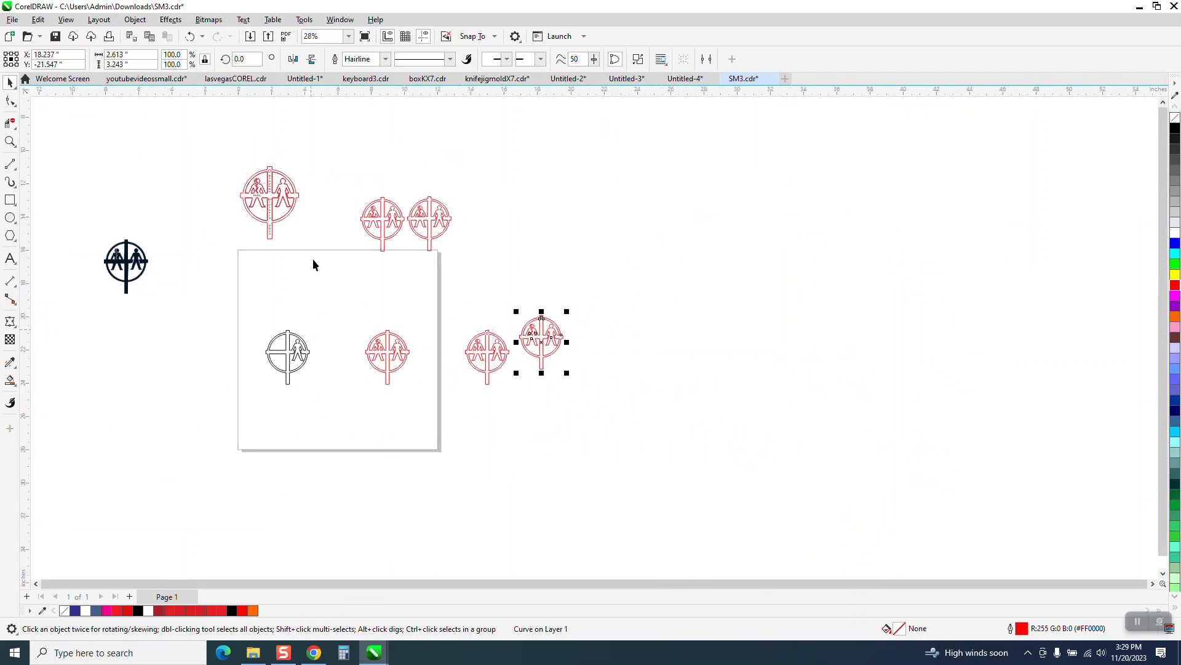
pyautogui.click(10, 142)
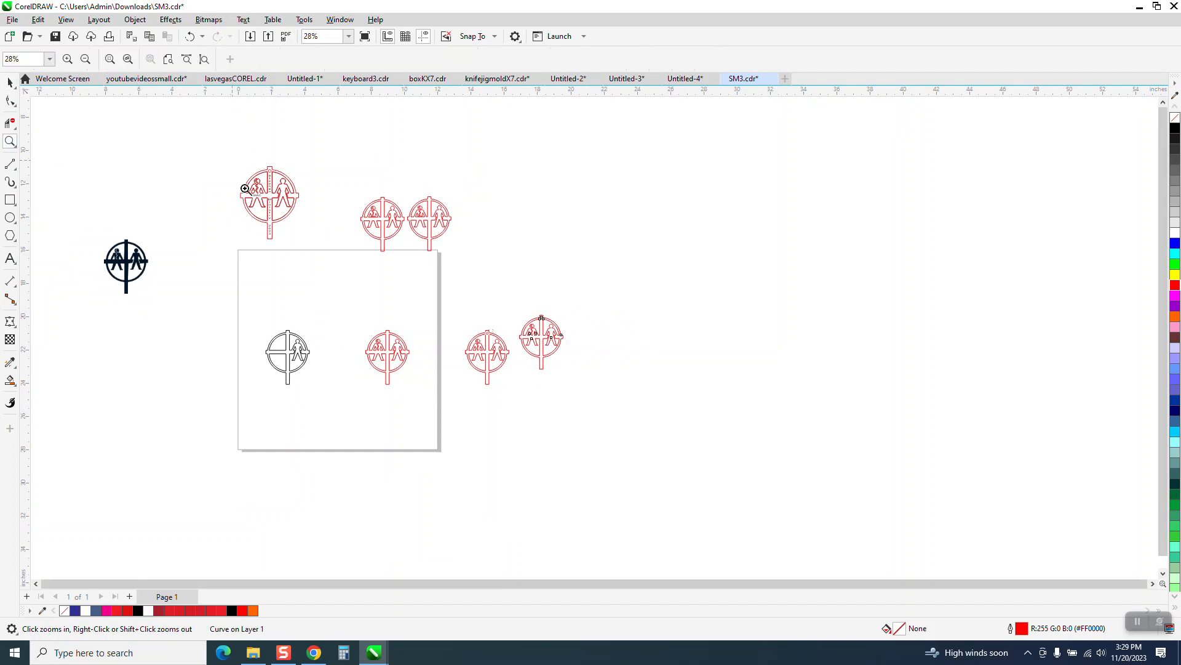
pyautogui.moveTo(246, 189); pyautogui.dragTo(397, 243)
pyautogui.moveTo(294, 167); pyautogui.dragTo(475, 326)
pyautogui.scroll(-4, 458, 302)
pyautogui.scroll(-4, 450, 285)
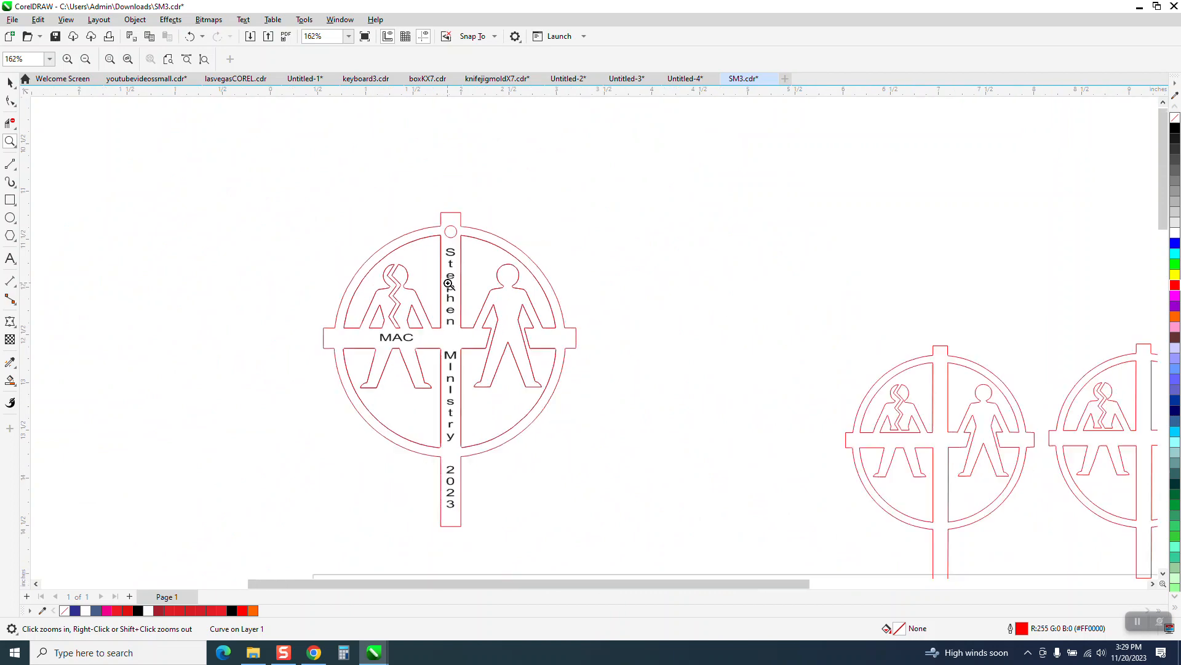
pyautogui.moveTo(658, 315); pyautogui.dragTo(961, 432)
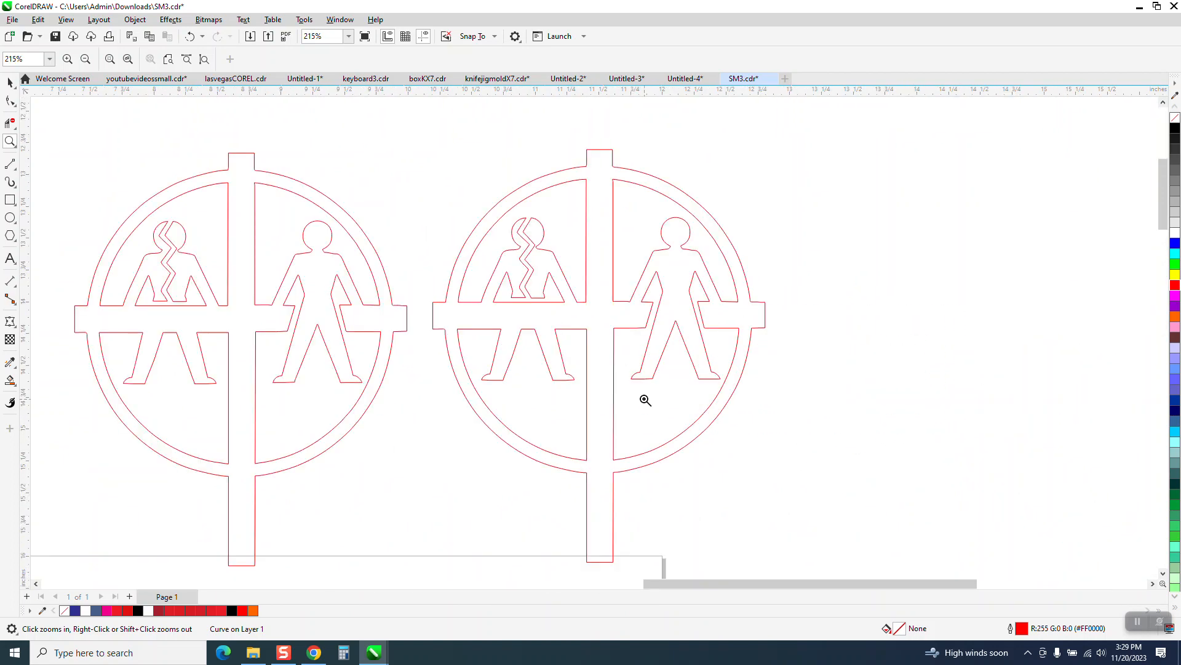
pyautogui.scroll(-1, 621, 375)
pyautogui.scroll(-1, 609, 314)
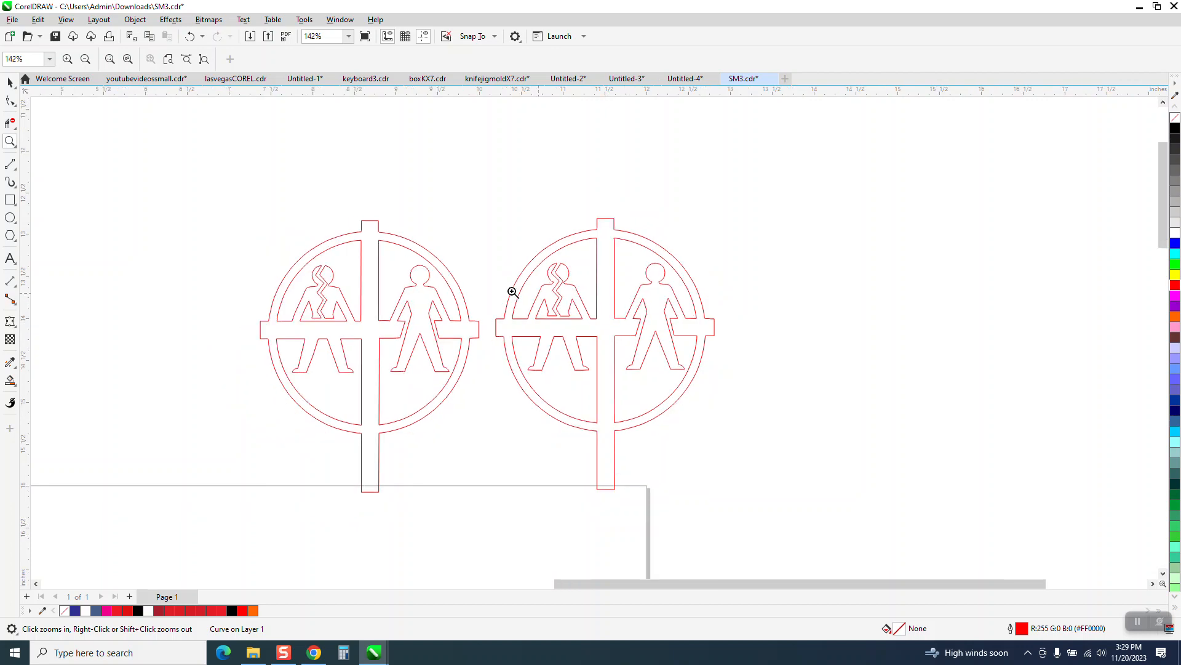
pyautogui.scroll(-5, 554, 295)
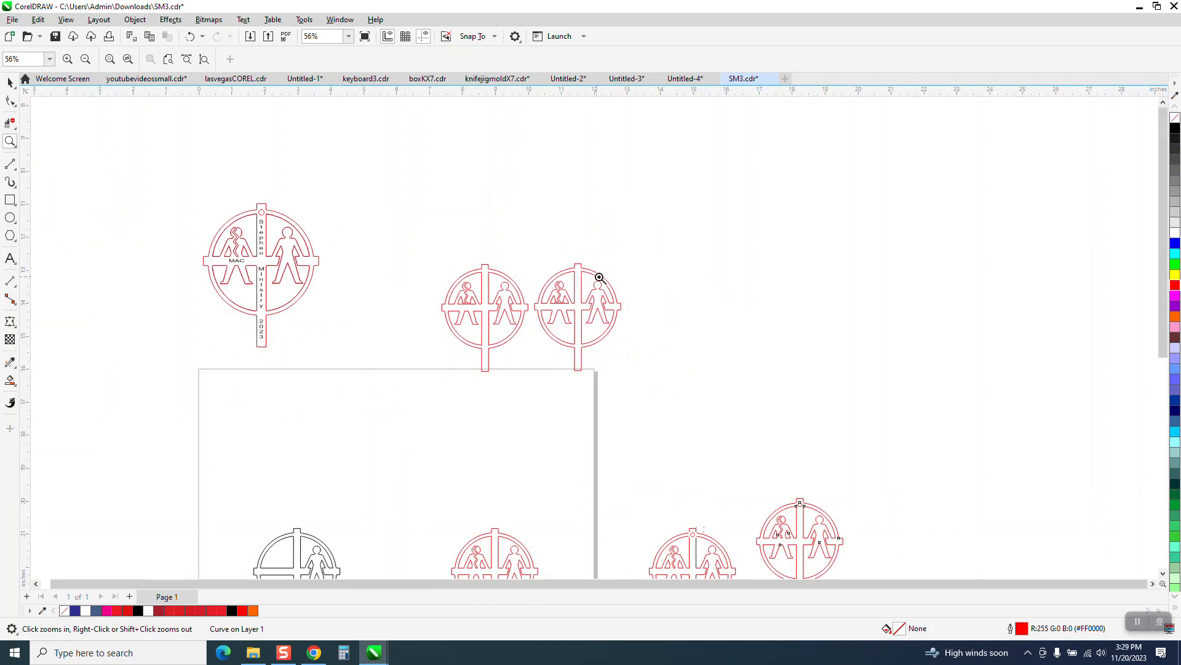
pyautogui.moveTo(691, 386); pyautogui.dragTo(841, 474)
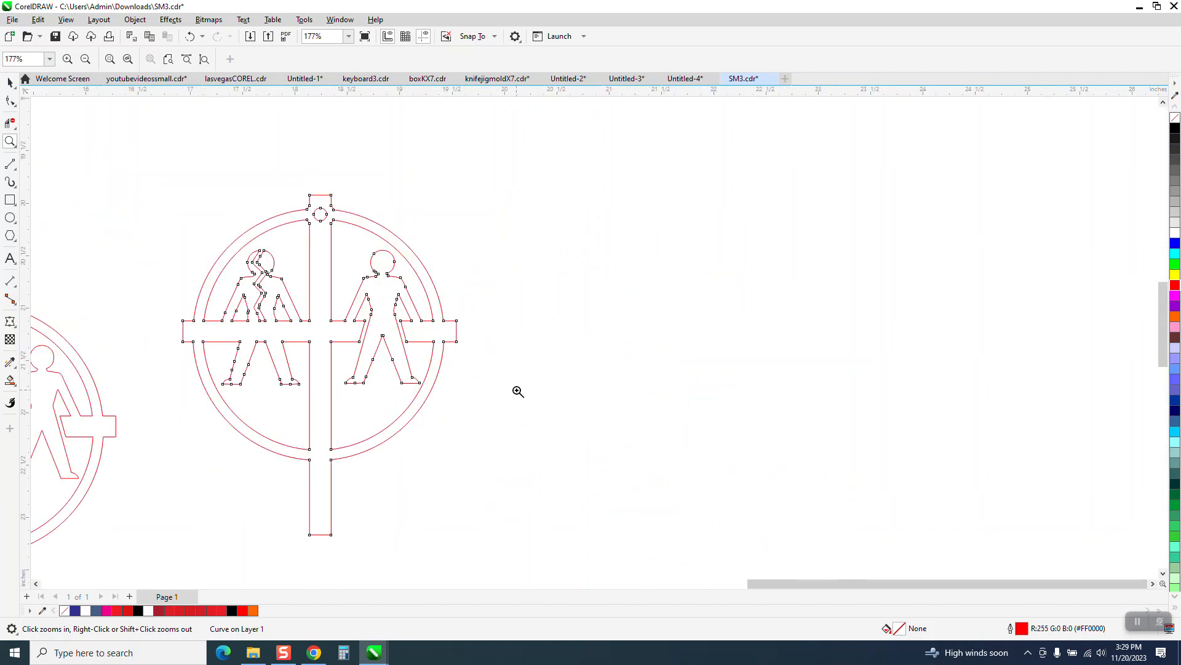